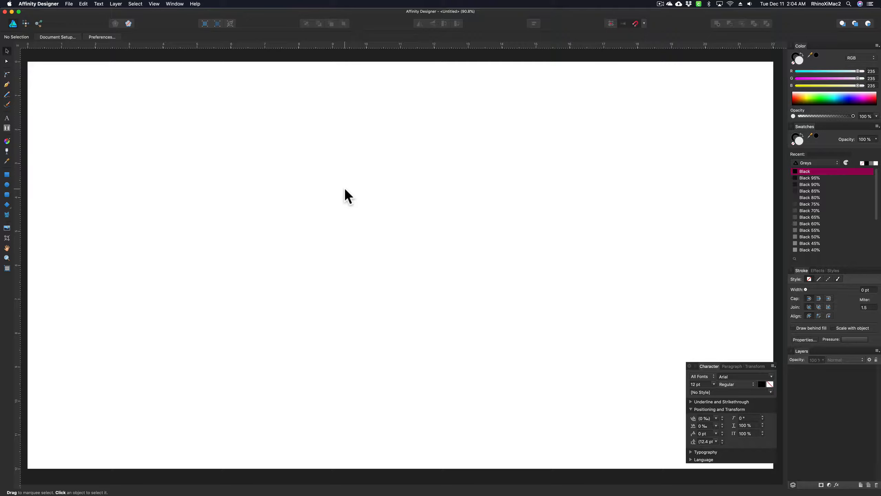
Add the art text "anc" to the page and enlarge it to about 398 pt.
{"action": "left_click", "coordinate": [6, 118]}
{"action": "left_click", "coordinate": [389, 246]}
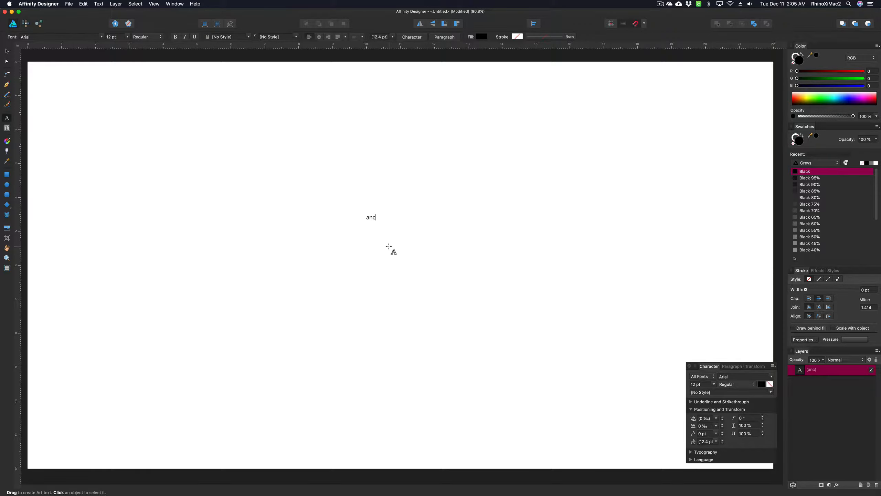
{"action": "key", "text": "Escape"}
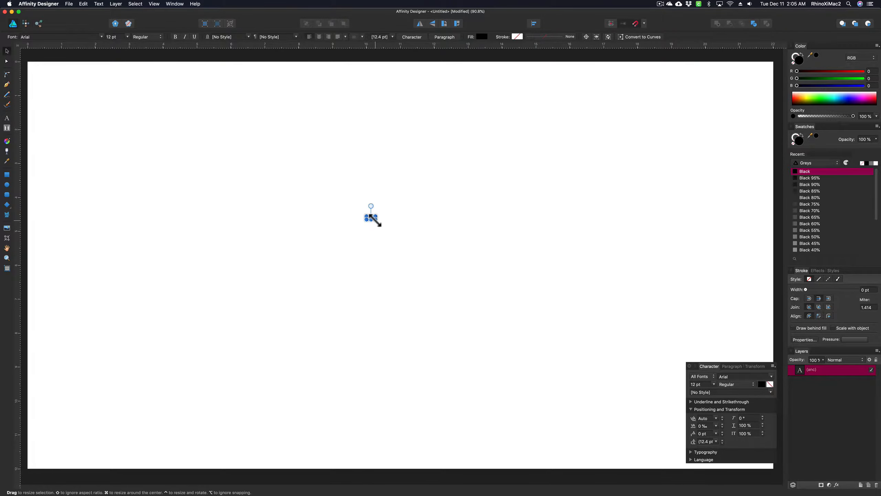
{"action": "left_click_drag", "start_coordinate": [375, 220], "coordinate": [635, 391]}
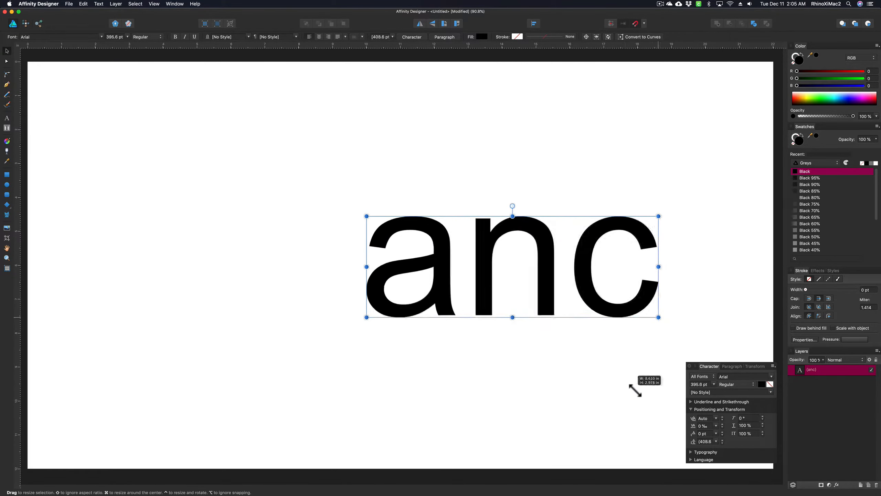
{"action": "left_click_drag", "start_coordinate": [635, 390], "coordinate": [638, 392]}
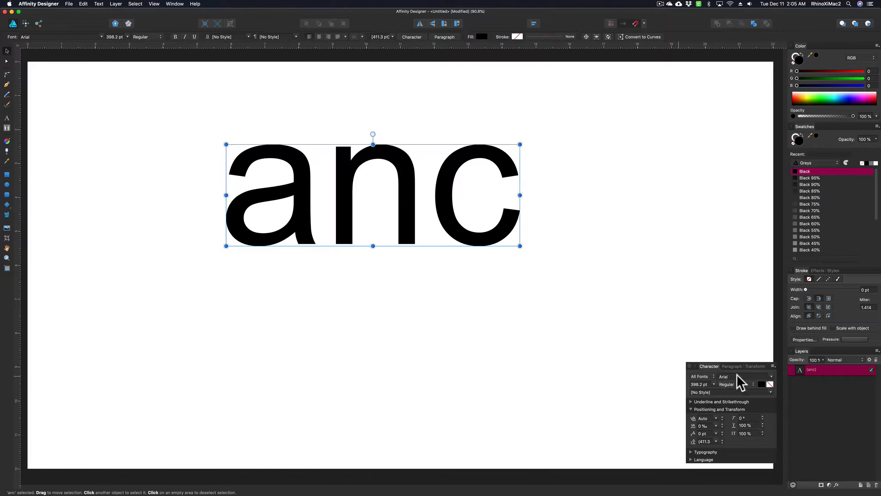
Change the font of the "anc" text to MONOGRAMOS.
{"action": "left_click", "coordinate": [739, 376]}
{"action": "type", "text": "monog"}
{"action": "left_click", "coordinate": [747, 383]}
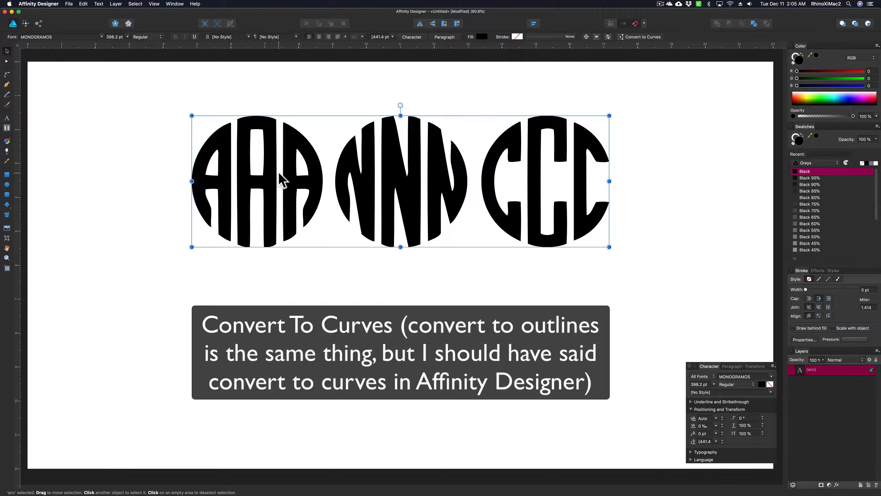
Convert the "anc" monogram text to curves and ungroup it into separate letters.
{"action": "left_click", "coordinate": [117, 4]}
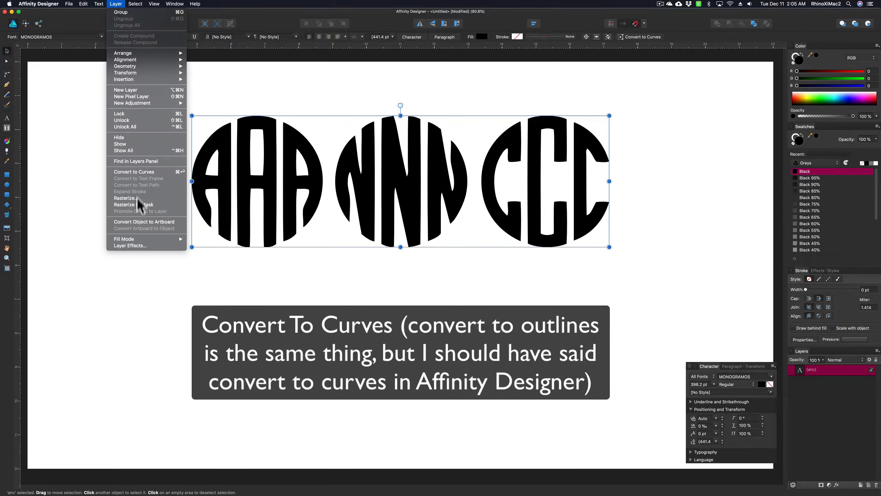
{"action": "left_click", "coordinate": [146, 172]}
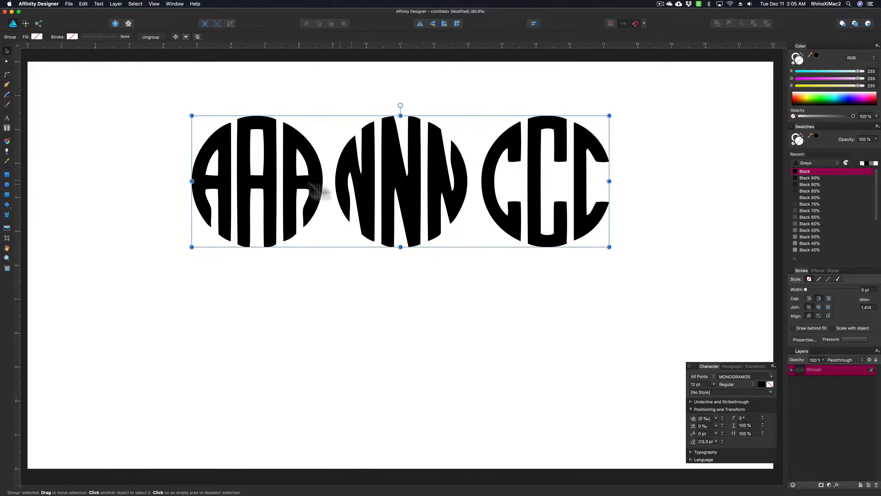
{"action": "left_click", "coordinate": [117, 3]}
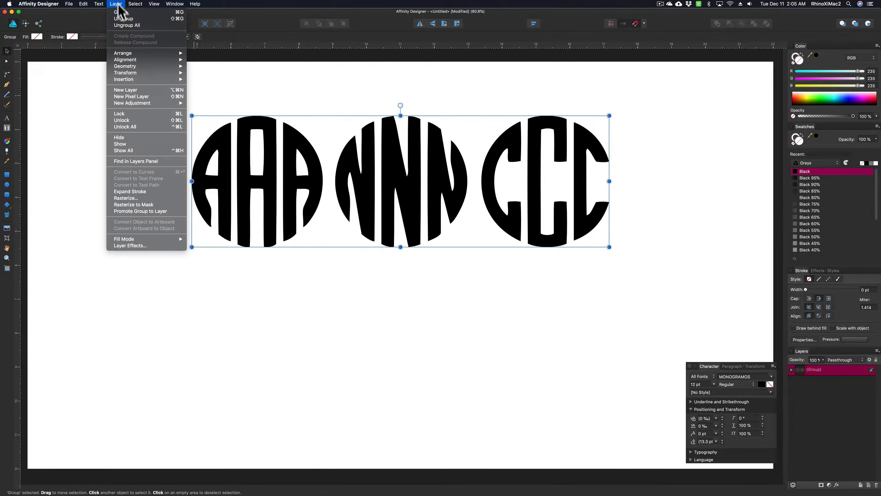
{"action": "left_click", "coordinate": [124, 18]}
{"action": "left_click_drag", "start_coordinate": [293, 197], "coordinate": [255, 222]}
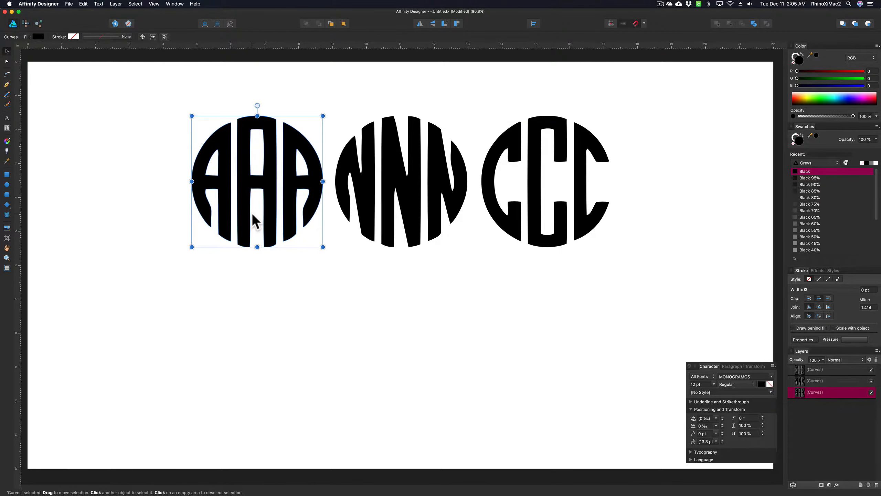
{"action": "left_click", "coordinate": [253, 208]}
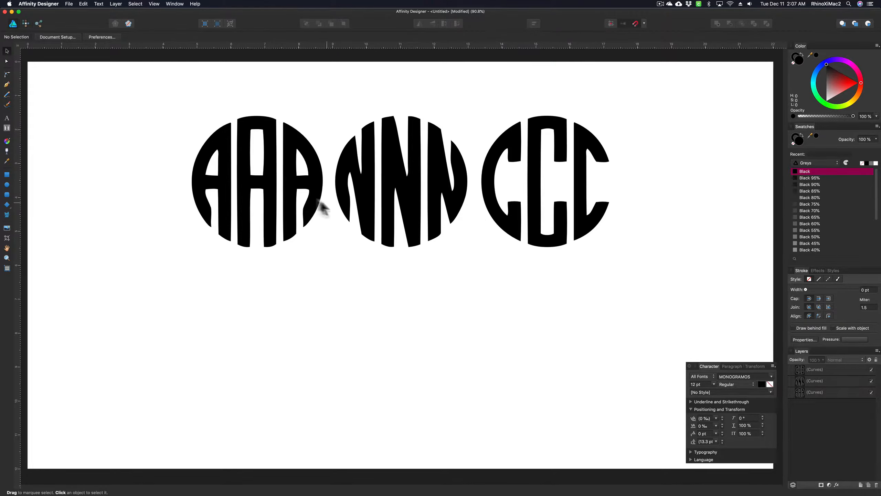
Fill the A letter shape with blue, the N with pink and the C with orange.
{"action": "left_click", "coordinate": [270, 140]}
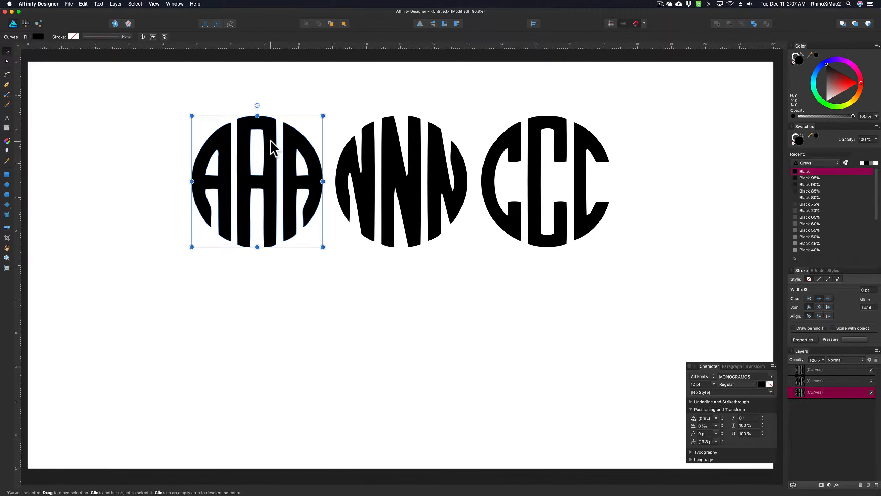
{"action": "left_click", "coordinate": [827, 62]}
{"action": "left_click", "coordinate": [432, 161]}
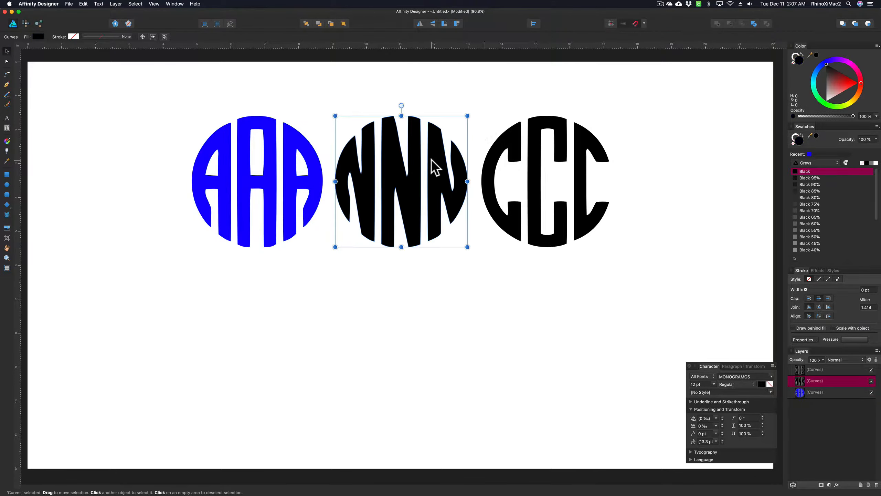
{"action": "left_click", "coordinate": [858, 71]}
{"action": "left_click", "coordinate": [534, 180]}
{"action": "left_click", "coordinate": [858, 93]}
Stack the three coloured letters by aligning them horizontally to their left edges, and enlarge the stack to fill most of the page height.
{"action": "left_click_drag", "start_coordinate": [141, 91], "coordinate": [686, 274]}
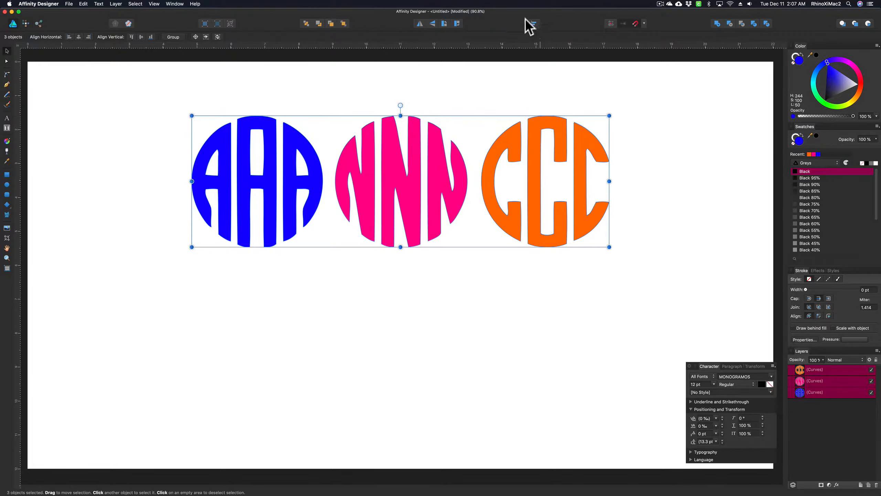
{"action": "left_click", "coordinate": [535, 24]}
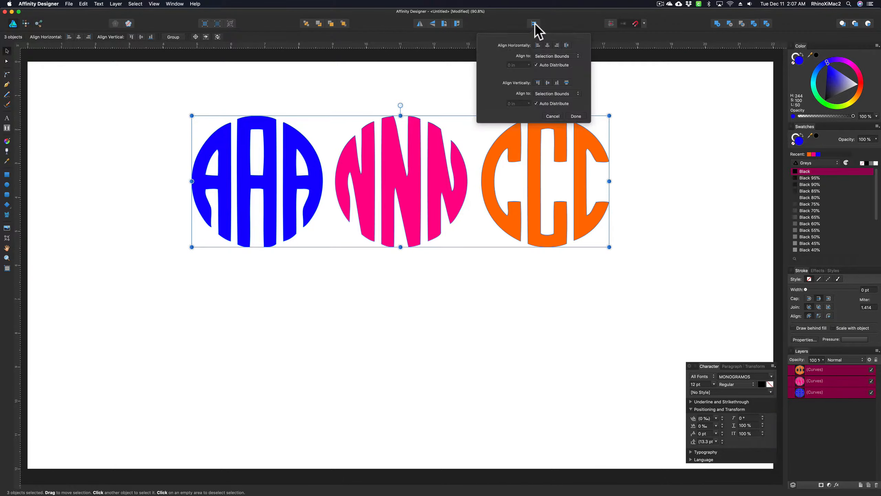
{"action": "left_click", "coordinate": [537, 45]}
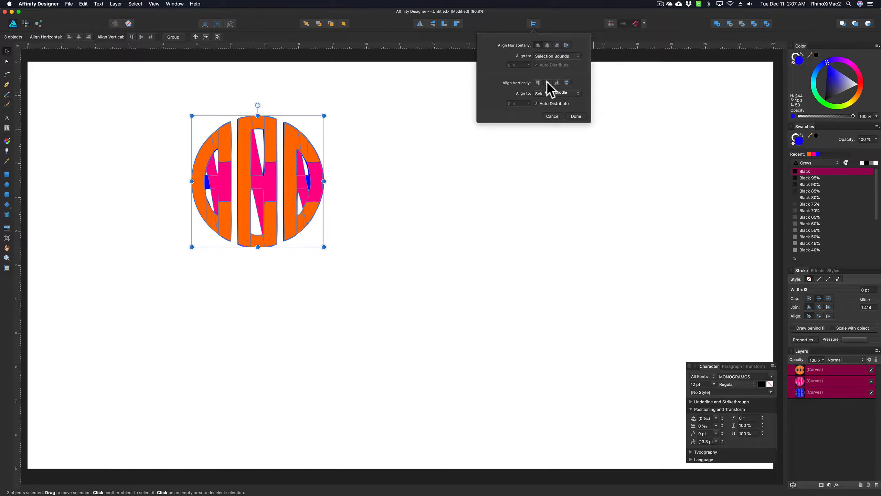
{"action": "left_click_drag", "start_coordinate": [326, 248], "coordinate": [514, 418]}
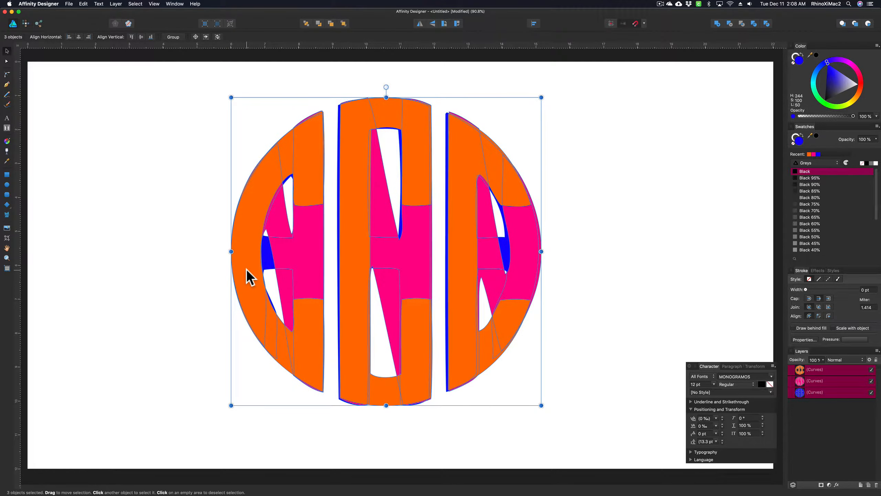
Place a small duplicate of the stacked monogram in the page's upper-right corner and move the large original to the page's right side.
{"action": "left_click_drag", "start_coordinate": [250, 276], "coordinate": [458, 267]}
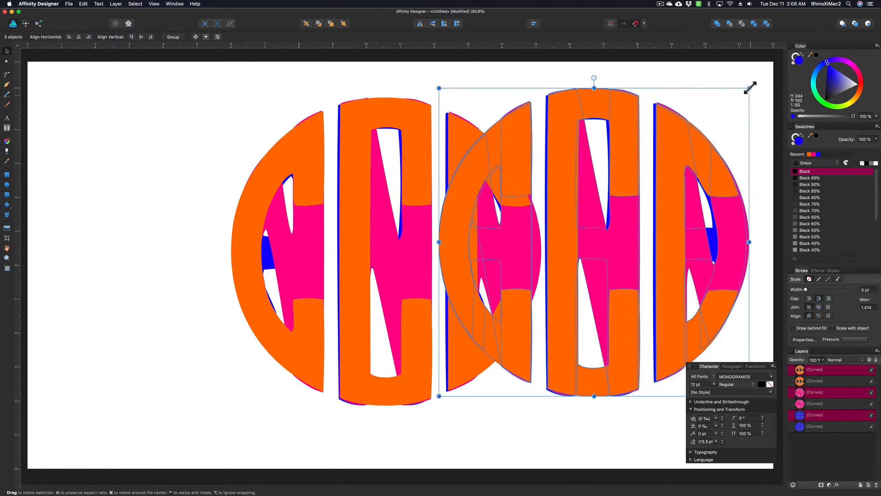
{"action": "left_click_drag", "start_coordinate": [749, 89], "coordinate": [528, 307]}
{"action": "left_click_drag", "start_coordinate": [511, 337], "coordinate": [741, 101]}
{"action": "left_click", "coordinate": [590, 243]}
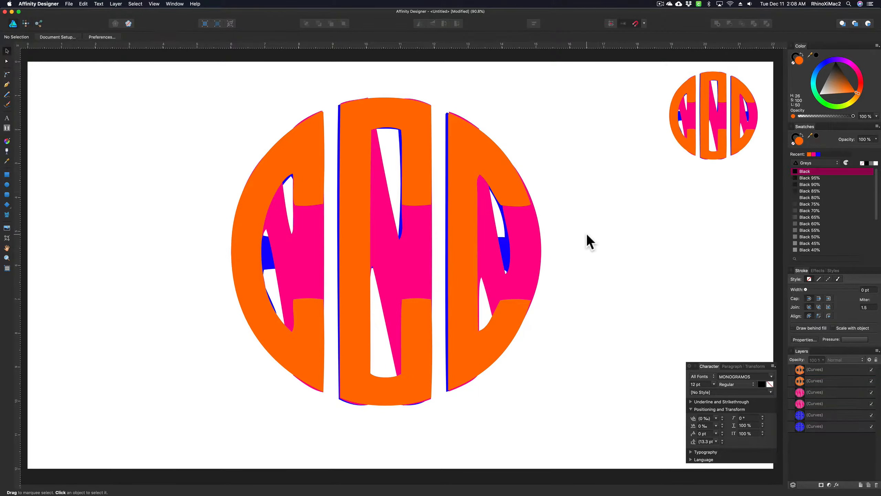
{"action": "left_click_drag", "start_coordinate": [228, 122], "coordinate": [544, 410]}
{"action": "left_click_drag", "start_coordinate": [277, 255], "coordinate": [510, 286]}
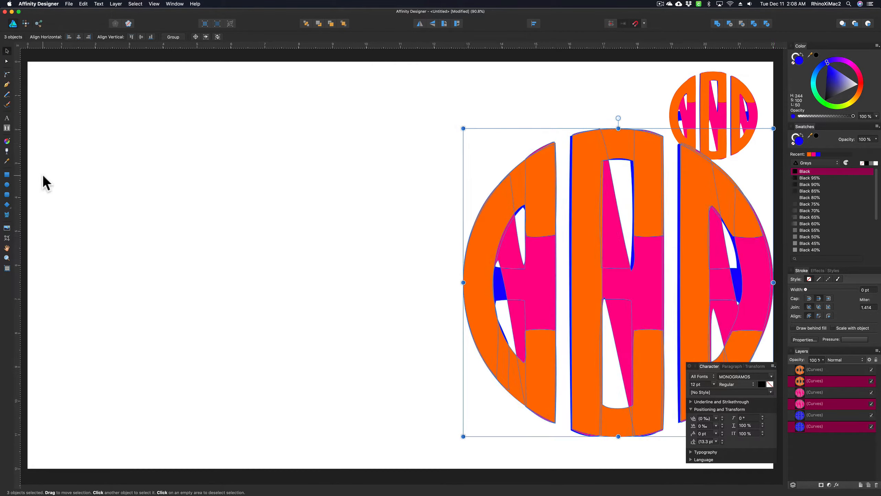
Add the art text "dci" in the same font, enlarge it to about 312 pt and place it in the page's upper-left area.
{"action": "left_click", "coordinate": [7, 118]}
{"action": "left_click", "coordinate": [190, 268]}
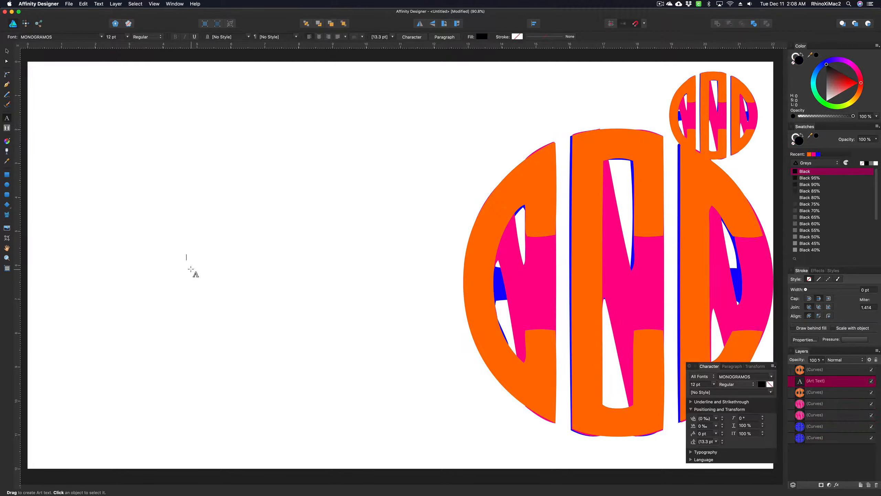
{"action": "key", "text": "Escape"}
{"action": "left_click_drag", "start_coordinate": [199, 260], "coordinate": [478, 431]}
{"action": "left_click_drag", "start_coordinate": [339, 338], "coordinate": [254, 197]}
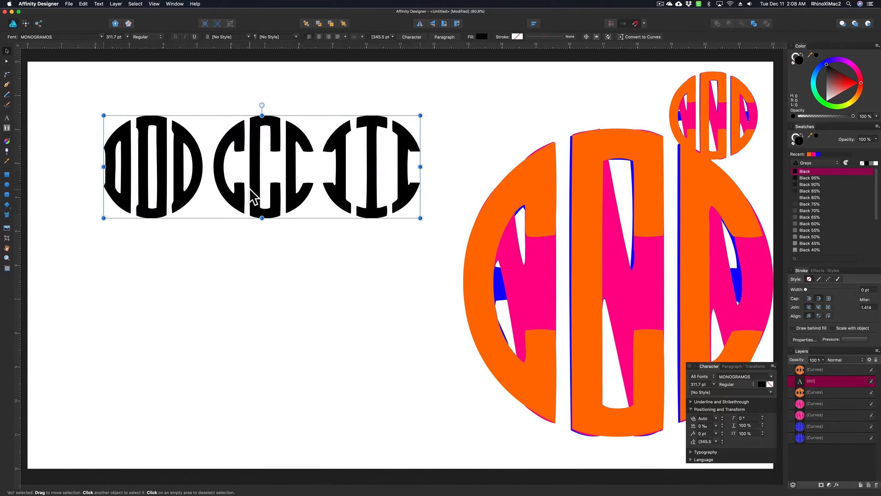
Convert the "dci" text to curves and ungroup it into separate letters.
{"action": "left_click", "coordinate": [116, 5]}
{"action": "left_click", "coordinate": [145, 170]}
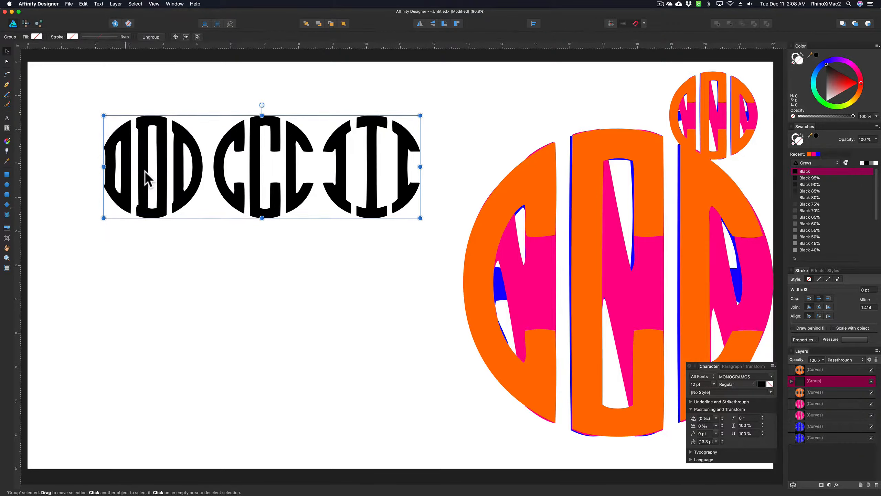
{"action": "left_click", "coordinate": [117, 4]}
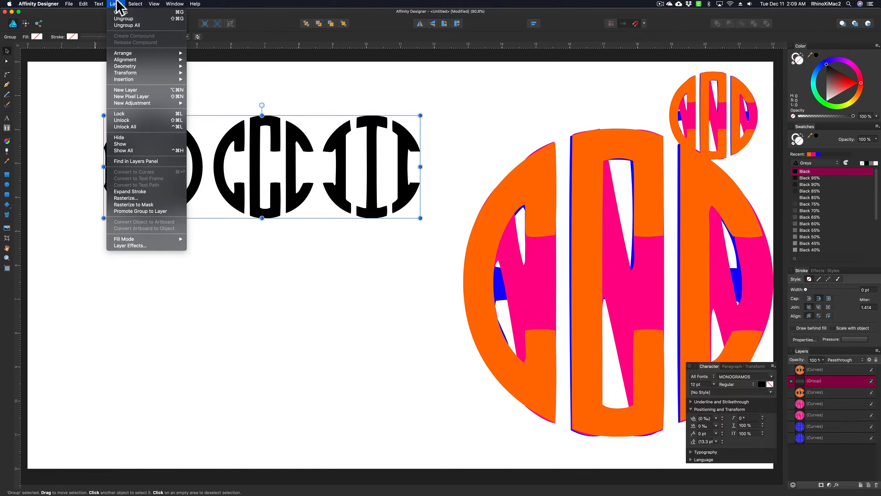
{"action": "left_click", "coordinate": [126, 25]}
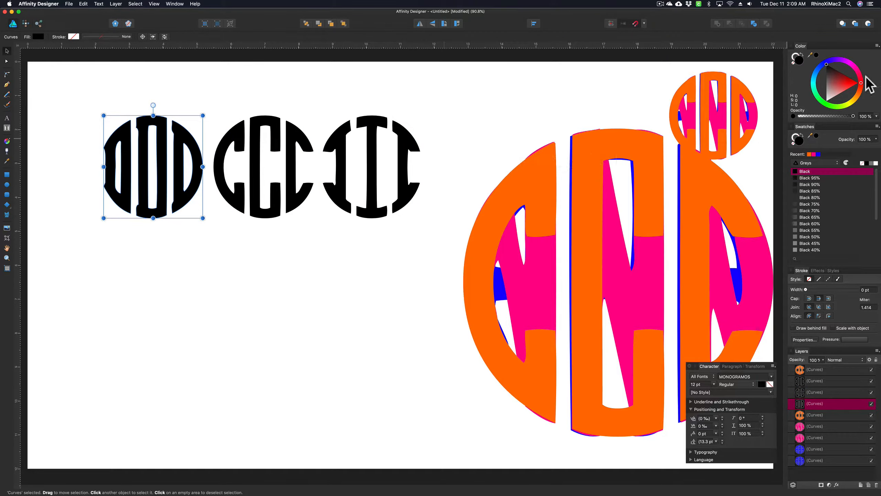
Fill the D letter shape with magenta, the C with green and the I with light blue.
{"action": "left_click", "coordinate": [857, 73]}
{"action": "left_click", "coordinate": [270, 127]}
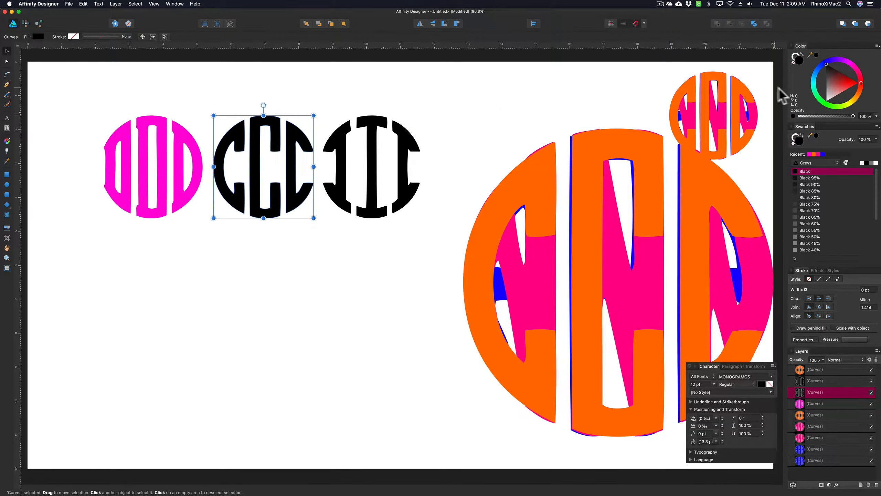
{"action": "left_click", "coordinate": [829, 105]}
{"action": "left_click", "coordinate": [369, 135]}
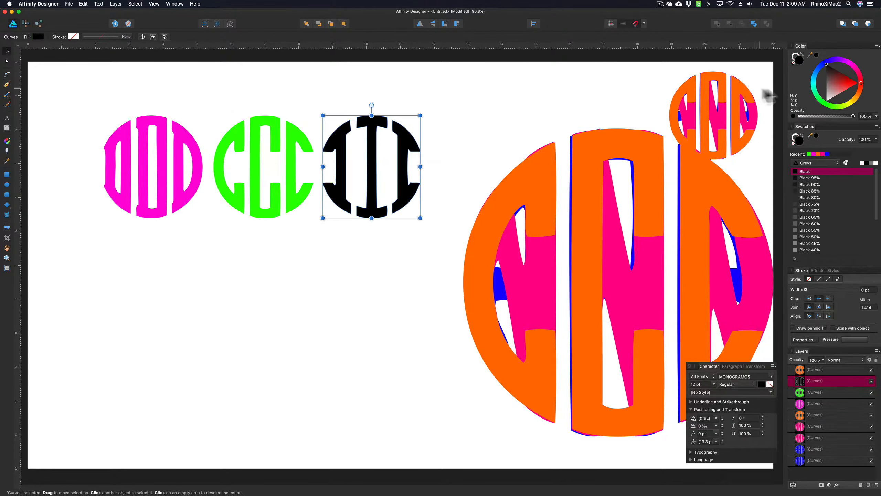
{"action": "left_click", "coordinate": [816, 74]}
{"action": "left_click", "coordinate": [120, 149]}
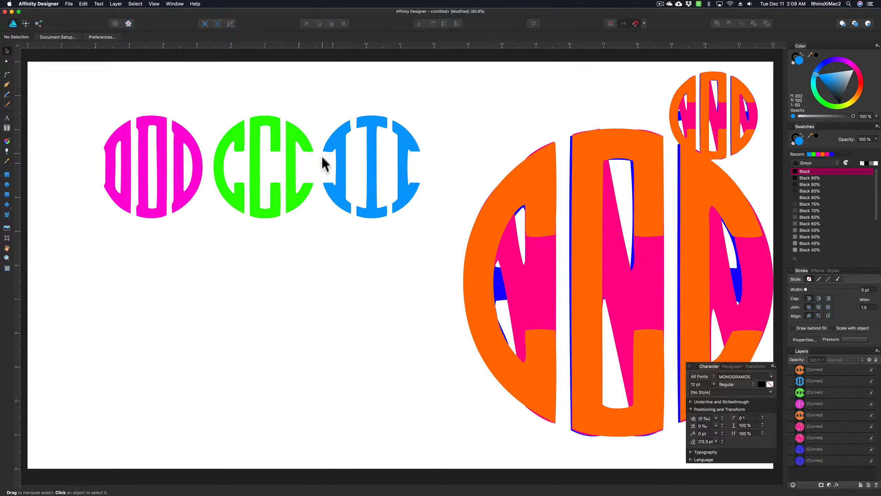
Stack the D, C and I letters by centring them horizontally on one another, and enlarge the stack on the page's left half.
{"action": "left_click_drag", "start_coordinate": [76, 98], "coordinate": [435, 236]}
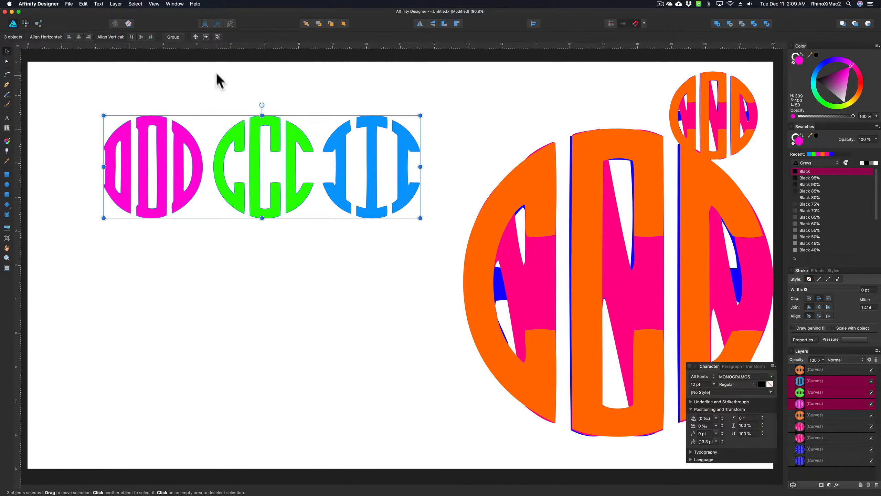
{"action": "left_click", "coordinate": [534, 23]}
{"action": "left_click", "coordinate": [548, 45]}
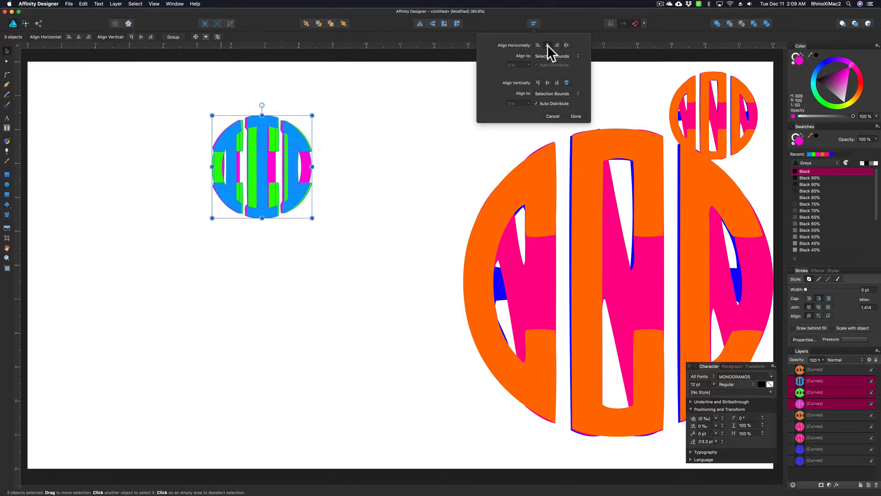
{"action": "left_click", "coordinate": [310, 217]}
{"action": "left_click_drag", "start_coordinate": [311, 217], "coordinate": [488, 358]}
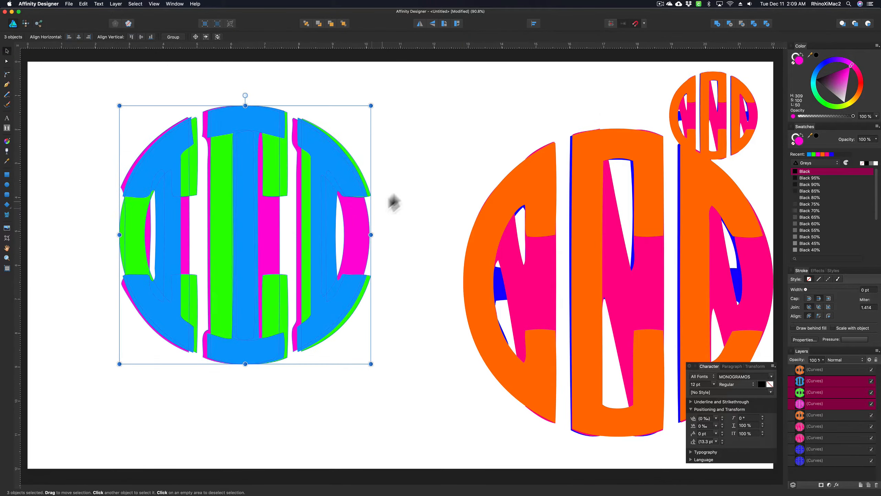
{"action": "left_click", "coordinate": [400, 195]}
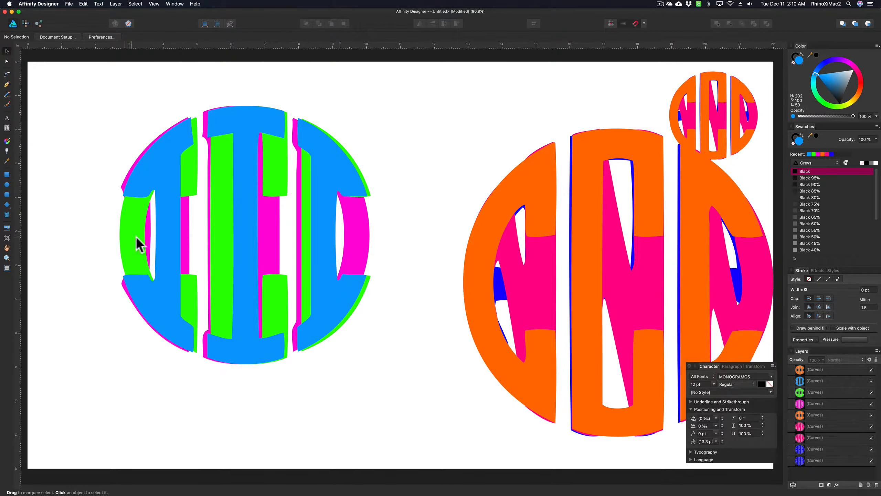
Pull the blue, green and magenta letters apart and restack them by hand into one monogram at the page's left side.
{"action": "left_click_drag", "start_coordinate": [337, 246], "coordinate": [531, 244]}
{"action": "left_click_drag", "start_coordinate": [141, 205], "coordinate": [401, 207]}
{"action": "left_click_drag", "start_coordinate": [212, 197], "coordinate": [150, 195]}
{"action": "left_click_drag", "start_coordinate": [368, 247], "coordinate": [103, 231]}
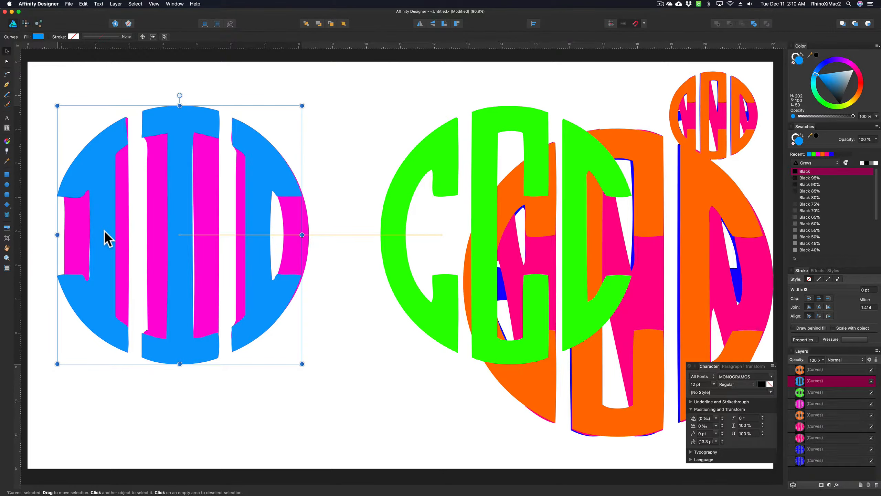
{"action": "left_click_drag", "start_coordinate": [104, 230], "coordinate": [106, 235]}
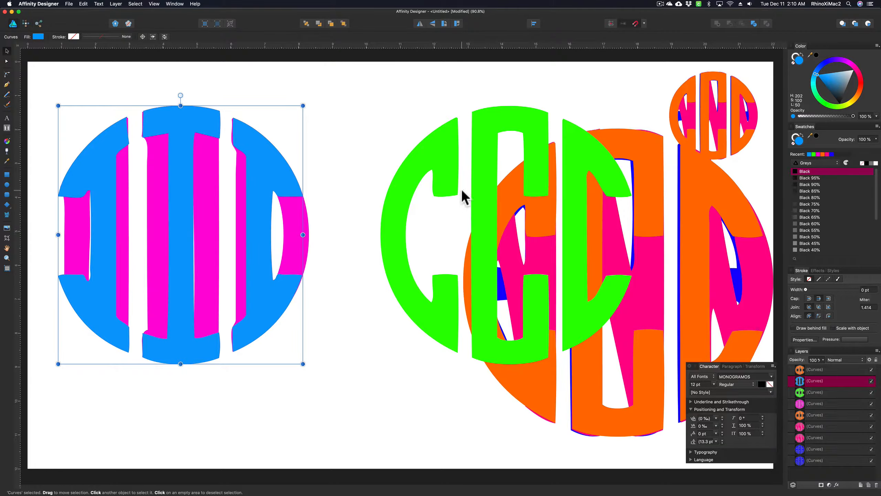
{"action": "left_click", "coordinate": [448, 175]}
{"action": "left_click_drag", "start_coordinate": [448, 174], "coordinate": [120, 198]}
{"action": "left_click", "coordinate": [87, 127]}
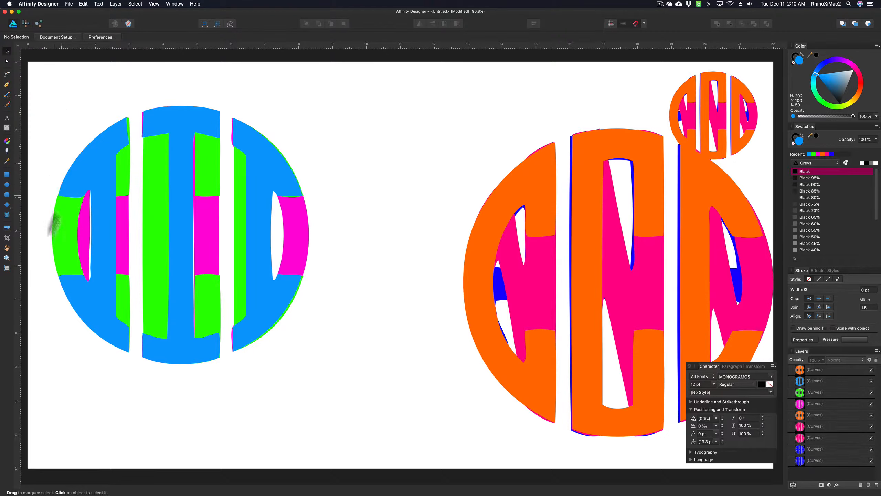
Remove the D, C and I monogram from the page and move the large "anc" monogram to the page's middle.
{"action": "left_click_drag", "start_coordinate": [73, 85], "coordinate": [262, 220]}
{"action": "key", "text": "super+x"}
{"action": "left_click_drag", "start_coordinate": [610, 308], "coordinate": [345, 286]}
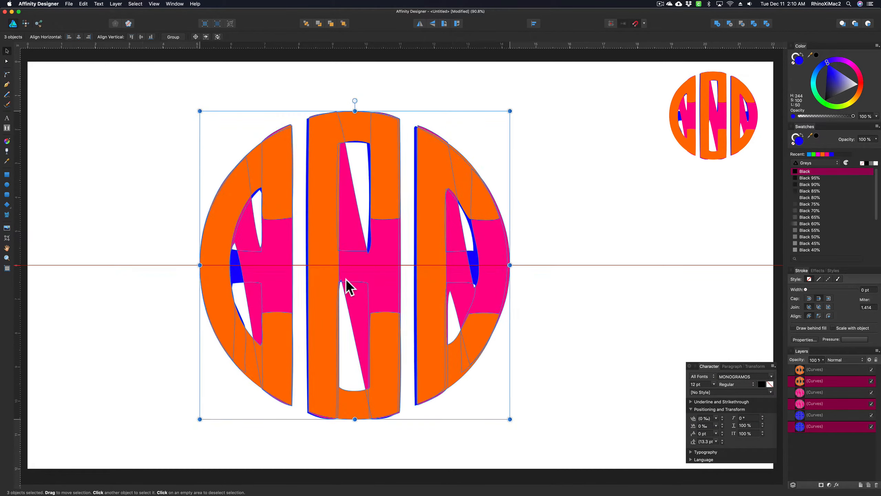
Draw a tall blue rectangle that fully covers the middle letters of the large stacked monogram.
{"action": "left_click", "coordinate": [560, 267]}
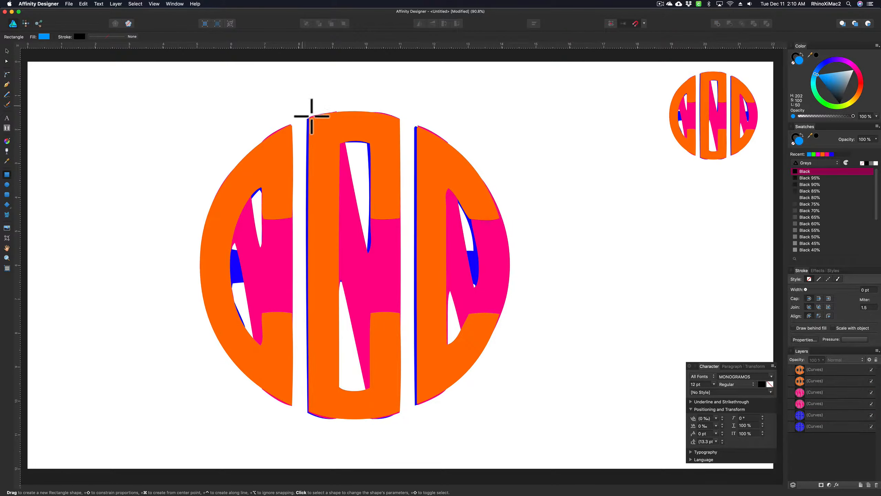
{"action": "left_click_drag", "start_coordinate": [298, 98], "coordinate": [410, 439]}
{"action": "key", "text": "v"}
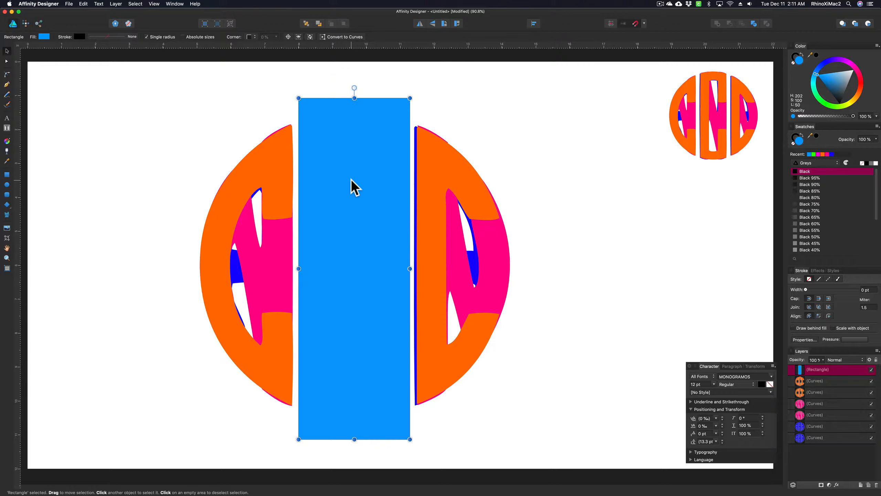
Paste two copies of the blue rectangle in place, filling one with purple and the other with red.
{"action": "left_click", "coordinate": [82, 3]}
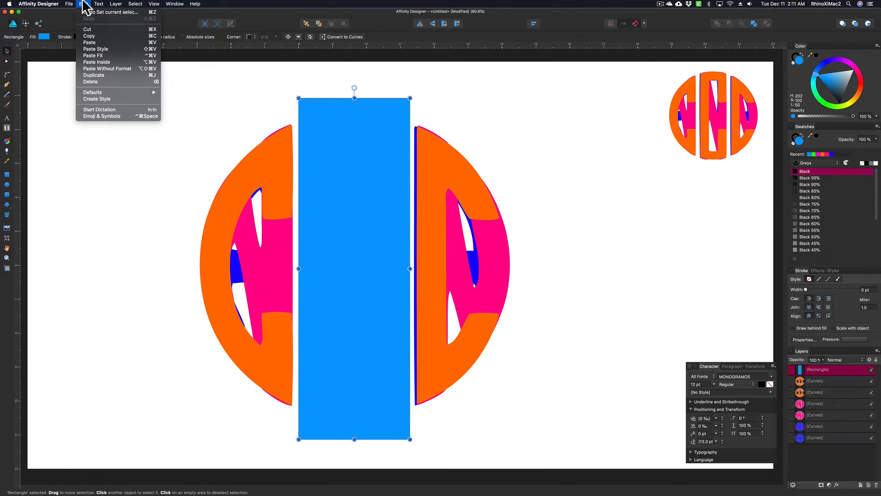
{"action": "left_click", "coordinate": [88, 36]}
{"action": "left_click", "coordinate": [262, 105]}
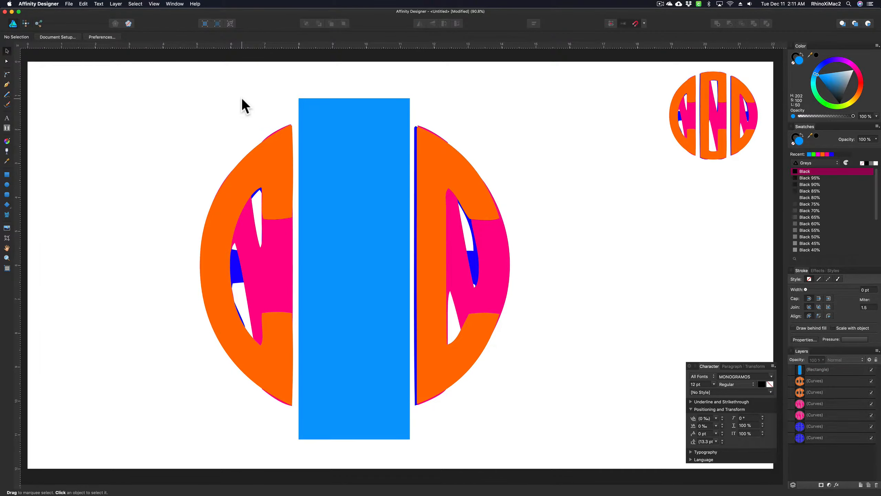
{"action": "key", "text": "super+v"}
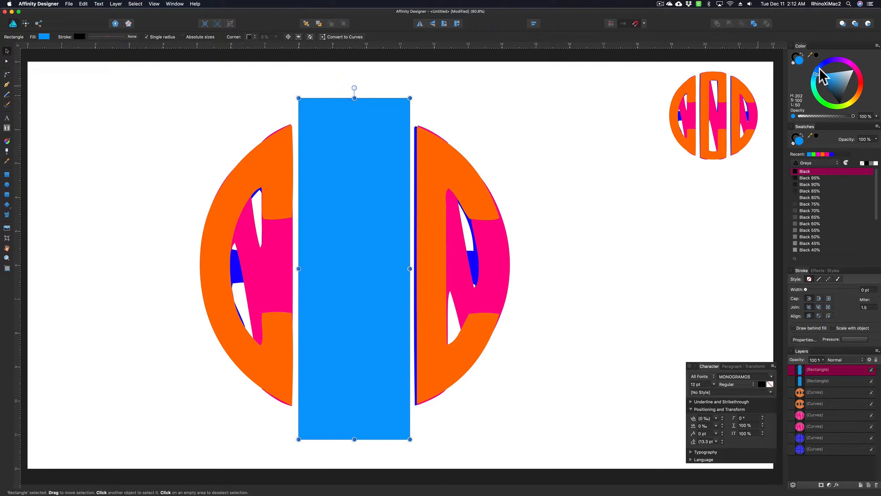
{"action": "left_click_drag", "start_coordinate": [820, 72], "coordinate": [843, 61]}
{"action": "left_click", "coordinate": [503, 129]}
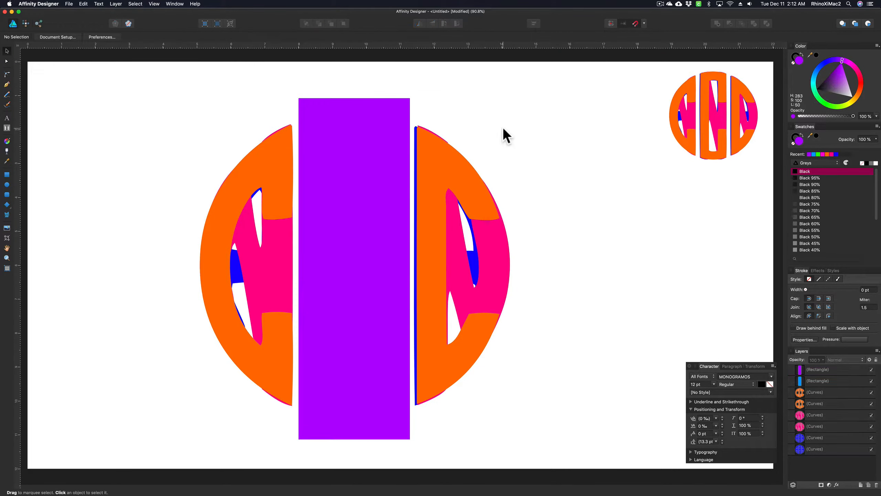
{"action": "key", "text": "super+v"}
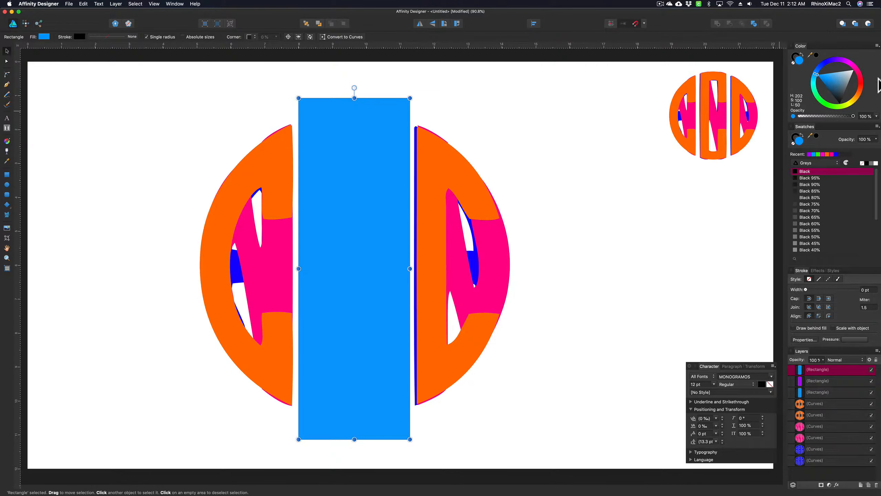
{"action": "left_click_drag", "start_coordinate": [862, 78], "coordinate": [860, 87]}
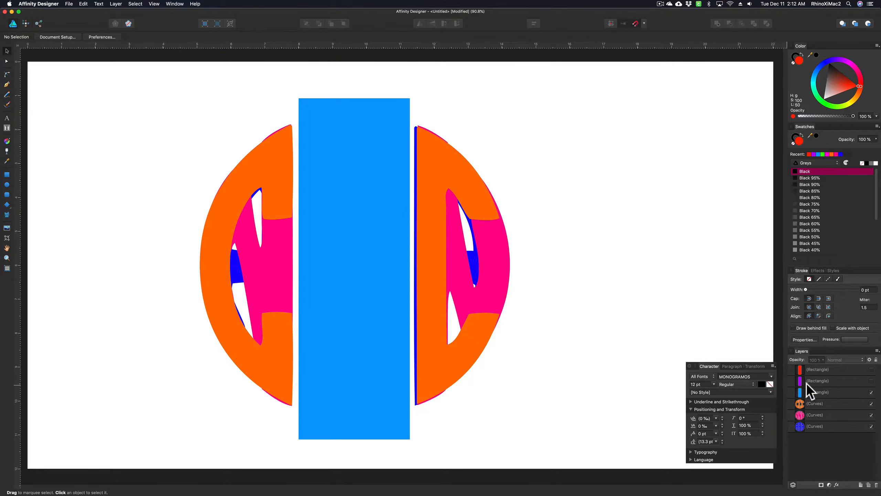
Hide the orange and magenta letters and subtract the blue rectangle, widened over the right-hand letter, from the blue letters to keep only the left A.
{"action": "left_click", "coordinate": [872, 404]}
{"action": "left_click", "coordinate": [871, 415]}
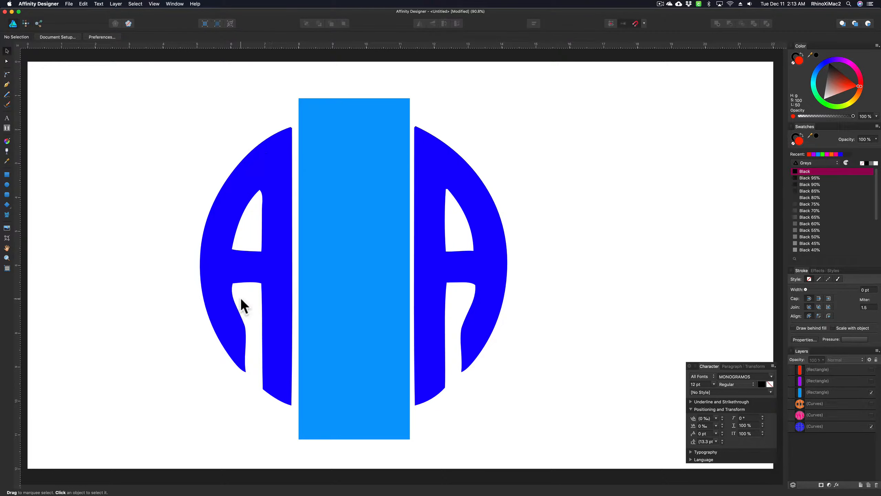
{"action": "left_click", "coordinate": [404, 270]}
{"action": "left_click_drag", "start_coordinate": [410, 269], "coordinate": [518, 271]}
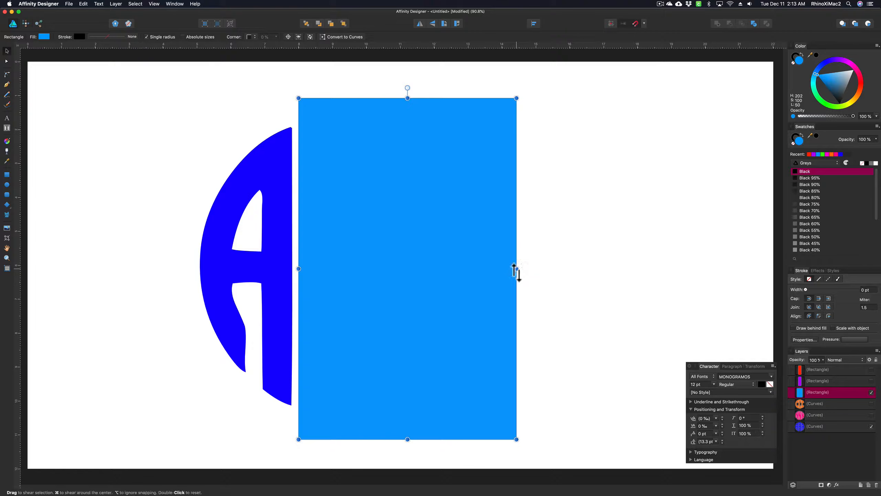
{"action": "left_click", "coordinate": [245, 192], "text": "shift"}
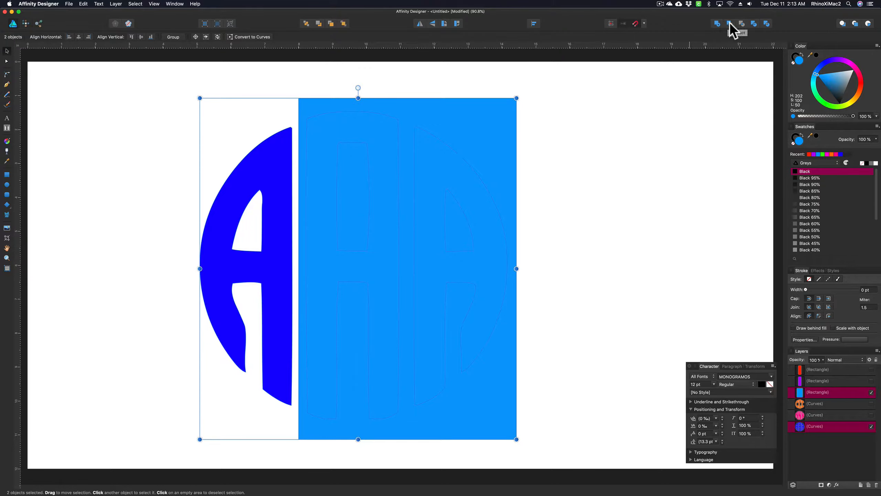
{"action": "left_click", "coordinate": [729, 24]}
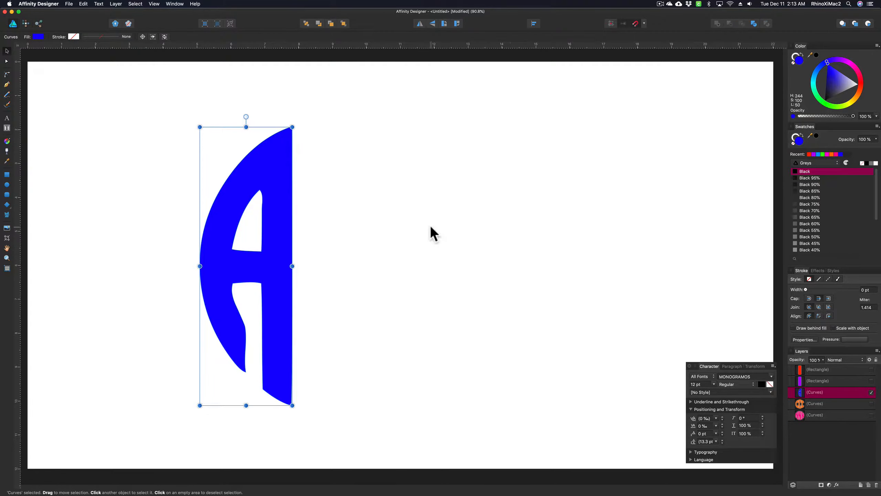
{"action": "left_click", "coordinate": [495, 208]}
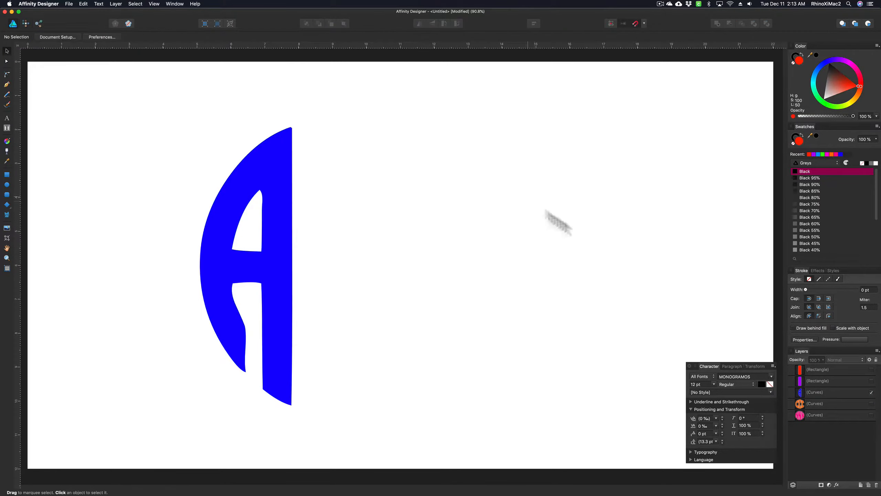
Show only the purple rectangle and orange letters, and subtract the rectangle, widened over the left-hand letter, to keep only the right C.
{"action": "left_click", "coordinate": [872, 391]}
{"action": "left_click", "coordinate": [871, 381]}
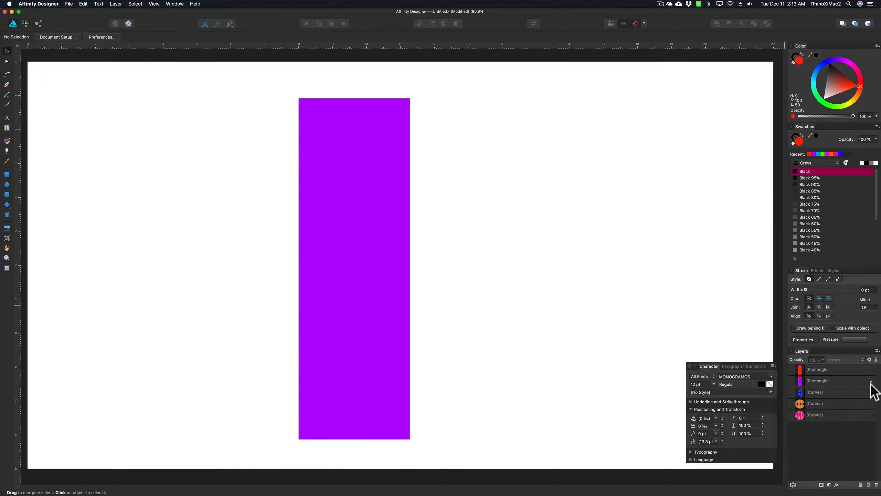
{"action": "left_click", "coordinate": [872, 403]}
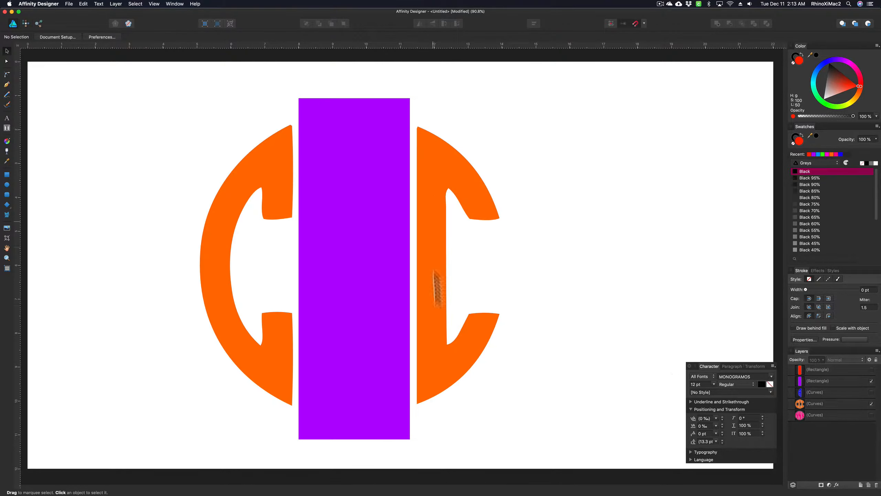
{"action": "left_click", "coordinate": [322, 278]}
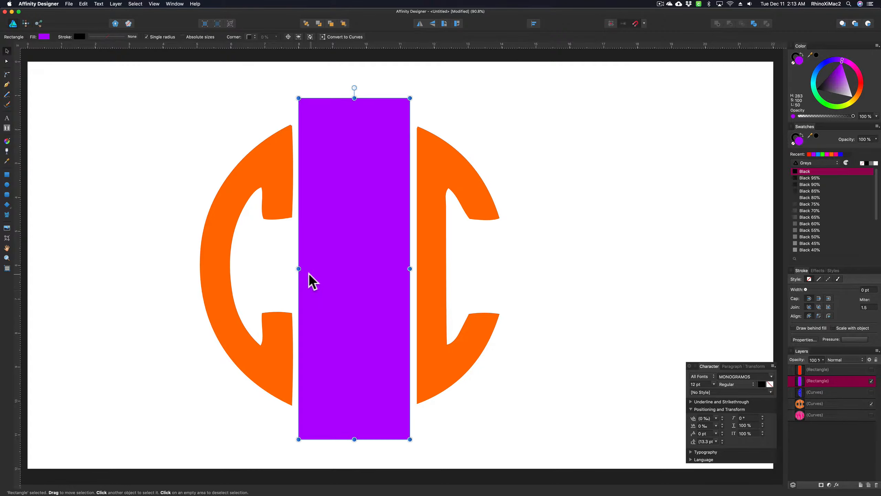
{"action": "left_click_drag", "start_coordinate": [300, 269], "coordinate": [192, 270]}
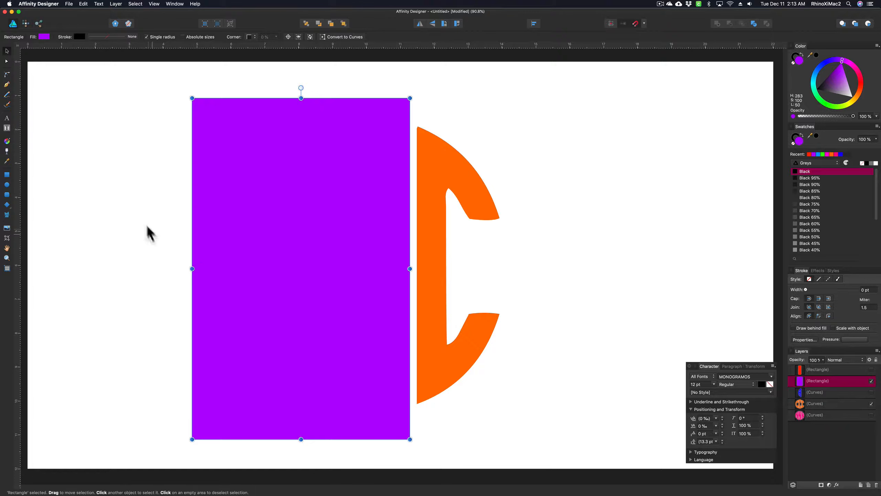
{"action": "left_click", "coordinate": [445, 171], "text": "shift"}
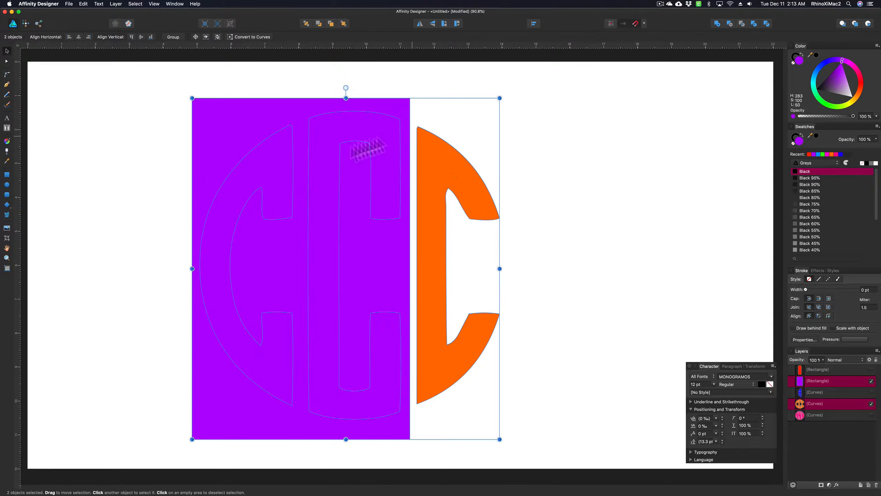
{"action": "left_click", "coordinate": [729, 23]}
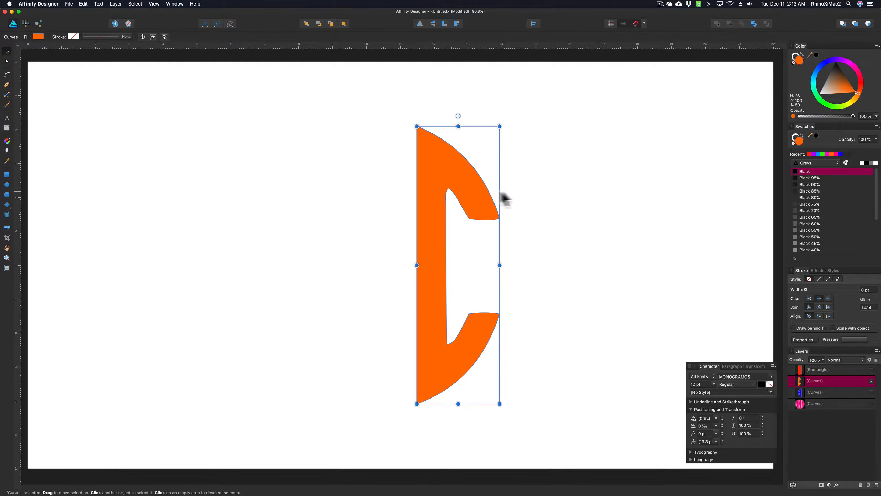
Hide the orange C and show the red rectangle together with the magenta letters.
{"action": "left_click", "coordinate": [871, 381]}
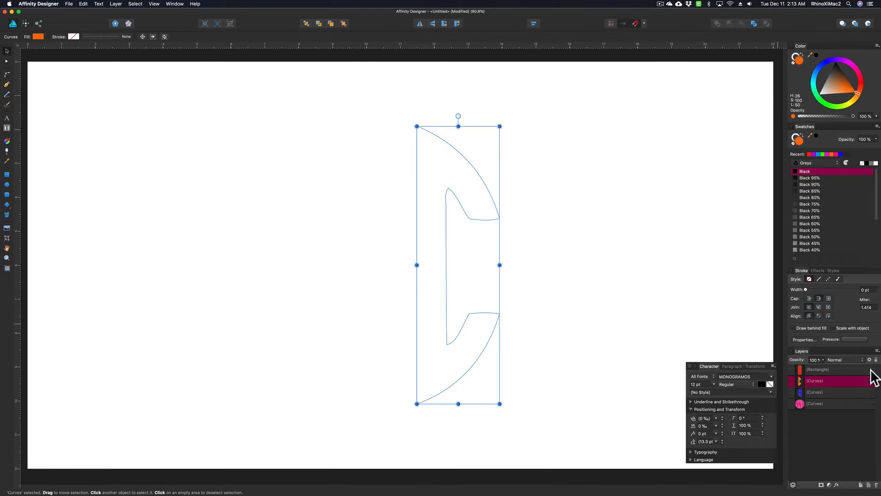
{"action": "left_click", "coordinate": [872, 370]}
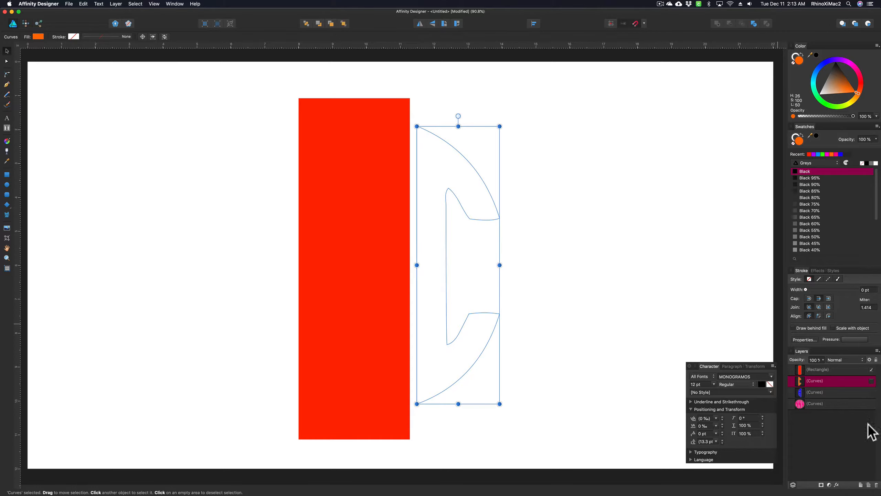
{"action": "left_click", "coordinate": [871, 404]}
{"action": "left_click", "coordinate": [603, 452]}
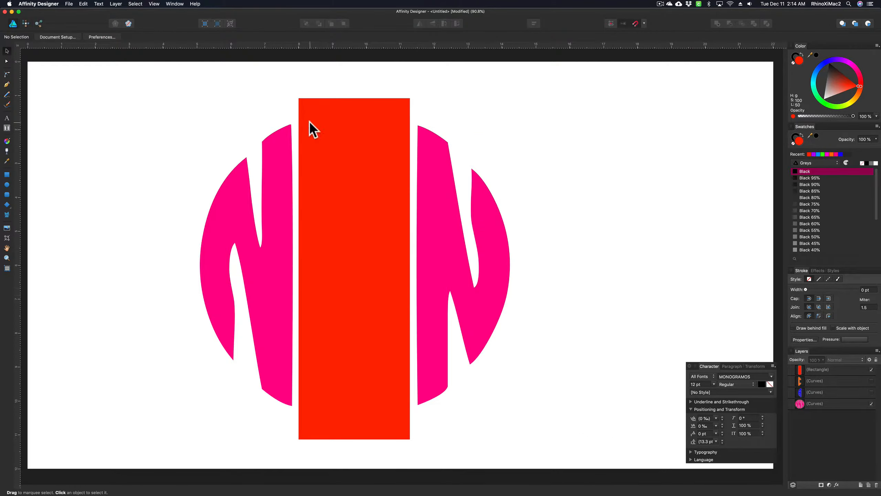
Duplicate the red rectangle over the left magenta letter and move the original over the right one, exposing the middle N.
{"action": "left_click", "coordinate": [370, 361]}
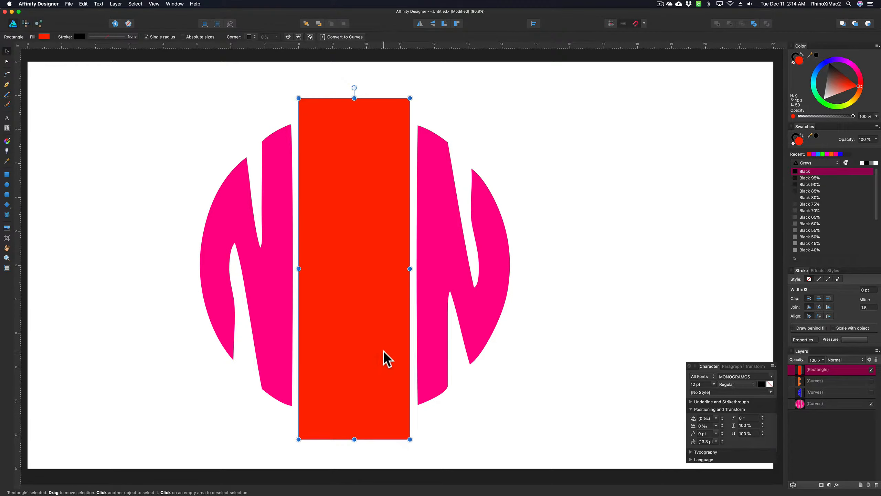
{"action": "left_click_drag", "start_coordinate": [384, 351], "coordinate": [272, 349]}
{"action": "left_click", "coordinate": [348, 336]}
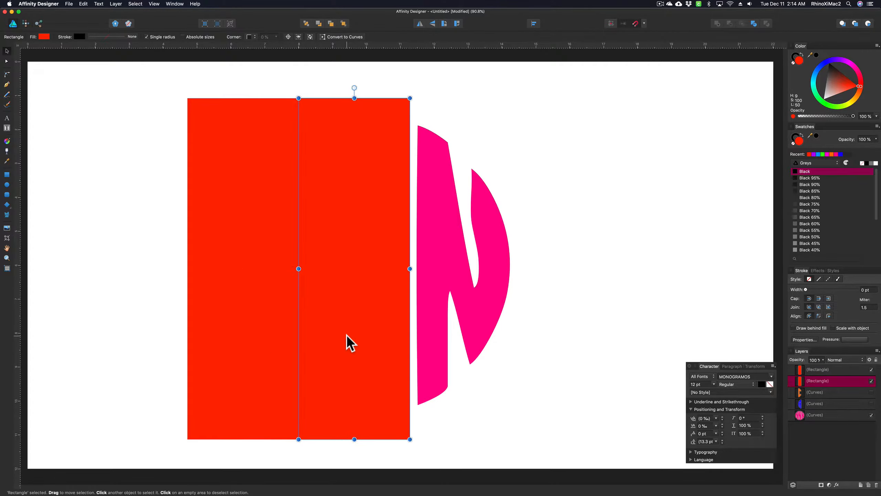
{"action": "left_click_drag", "start_coordinate": [347, 336], "coordinate": [452, 343]}
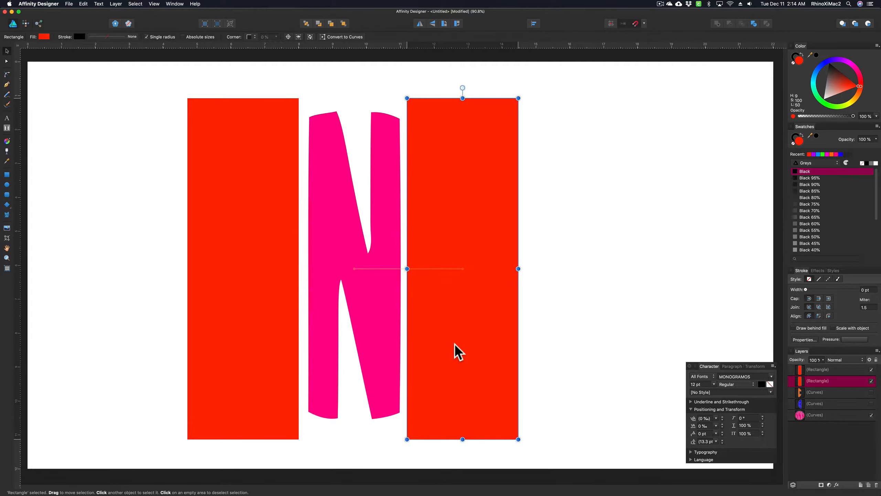
Unite the two red rectangles and subtract them from the magenta letters to keep only the middle N.
{"action": "left_click", "coordinate": [256, 244], "text": "shift"}
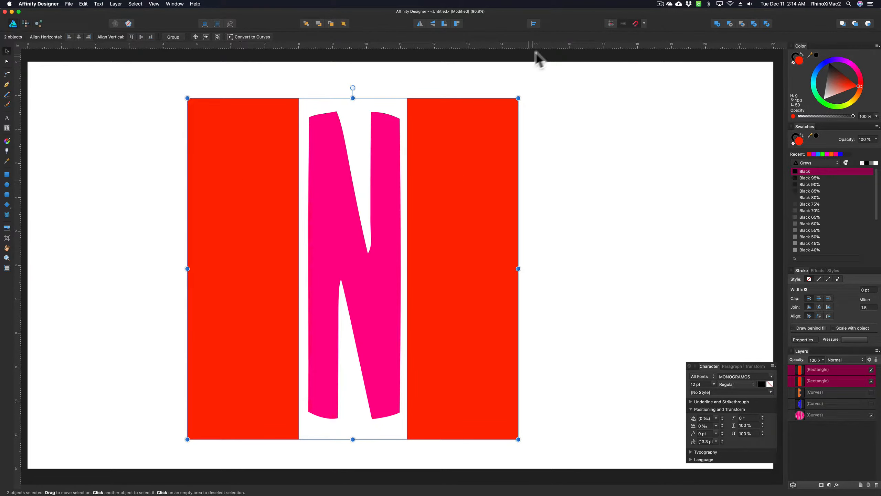
{"action": "left_click", "coordinate": [717, 24]}
{"action": "left_click", "coordinate": [321, 134], "text": "shift"}
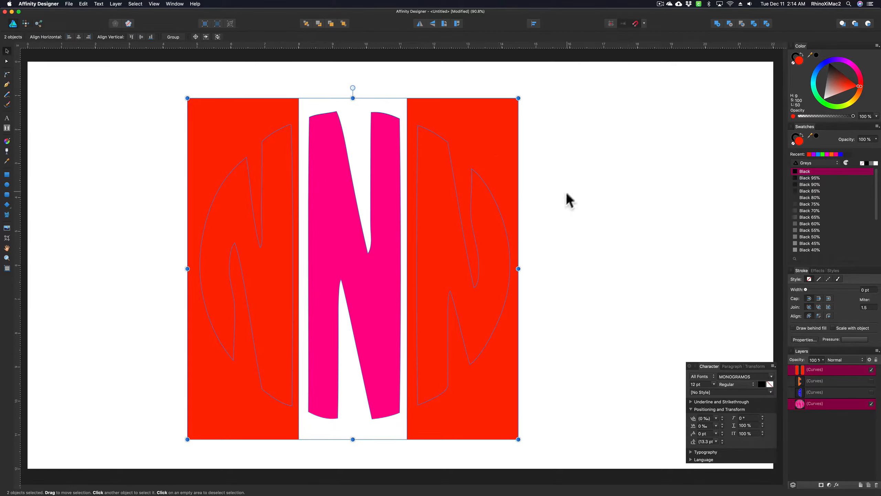
{"action": "left_click", "coordinate": [730, 24]}
{"action": "left_click", "coordinate": [469, 278]}
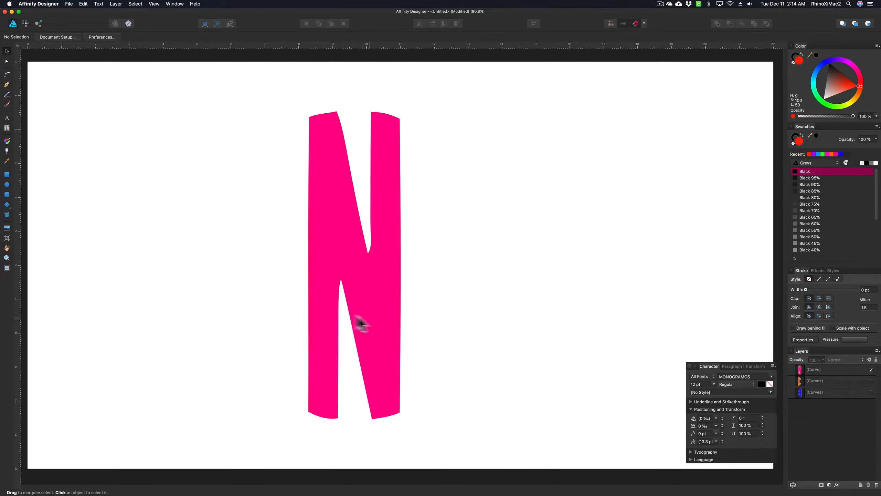
Show the orange C and blue A again and unite all three letters into a single ANC shape.
{"action": "left_click", "coordinate": [872, 380]}
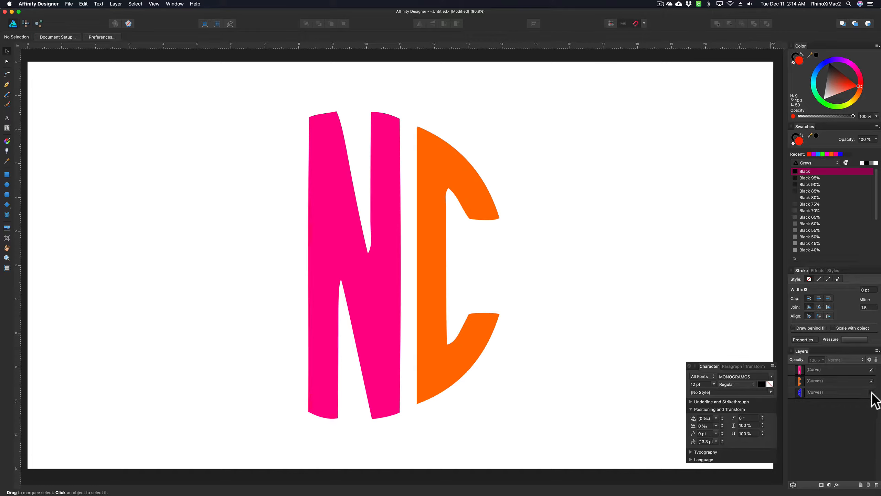
{"action": "left_click", "coordinate": [871, 391]}
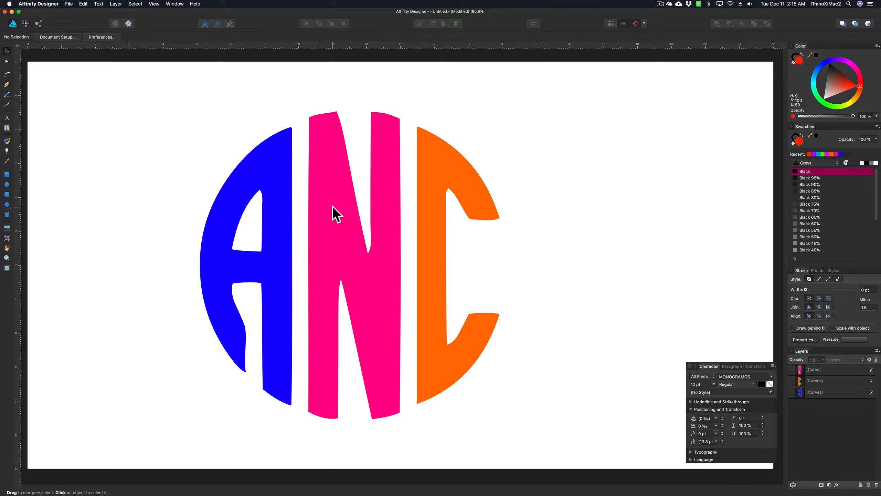
{"action": "left_click_drag", "start_coordinate": [164, 98], "coordinate": [561, 472]}
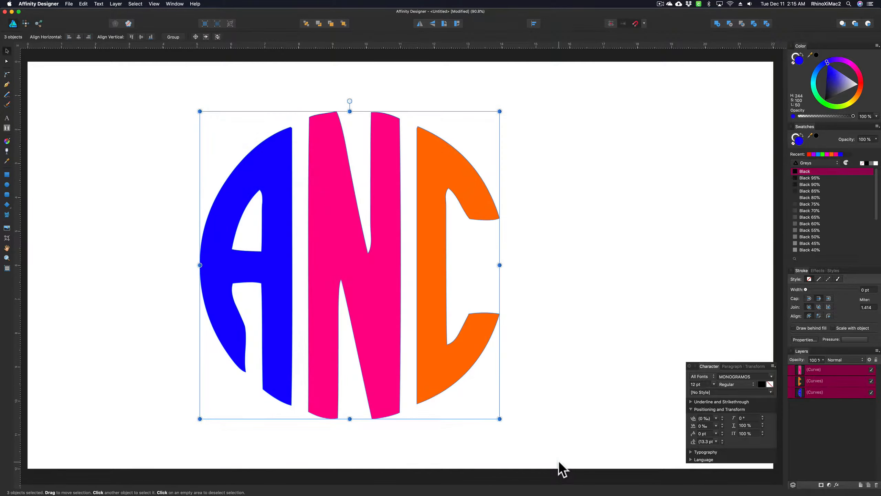
{"action": "left_click", "coordinate": [717, 23]}
{"action": "left_click", "coordinate": [525, 225]}
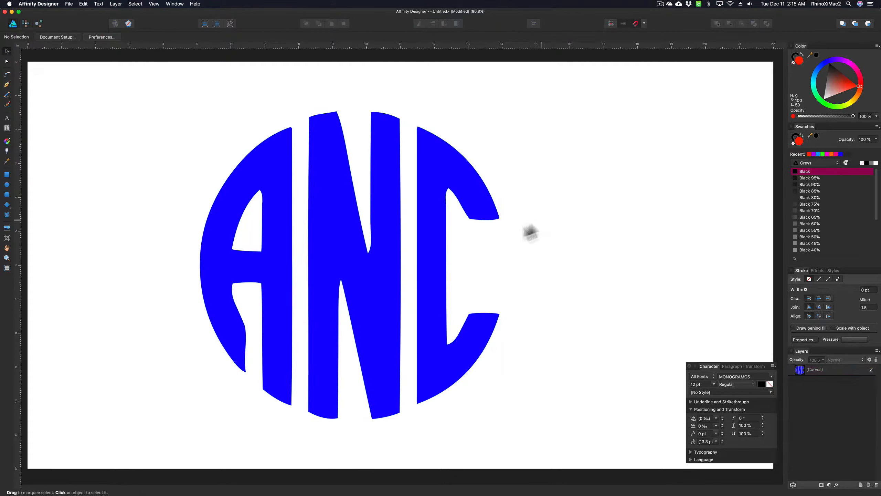
{"action": "left_click", "coordinate": [281, 271]}
{"action": "left_click_drag", "start_coordinate": [282, 272], "coordinate": [457, 267]}
{"action": "key", "text": "super+z"}
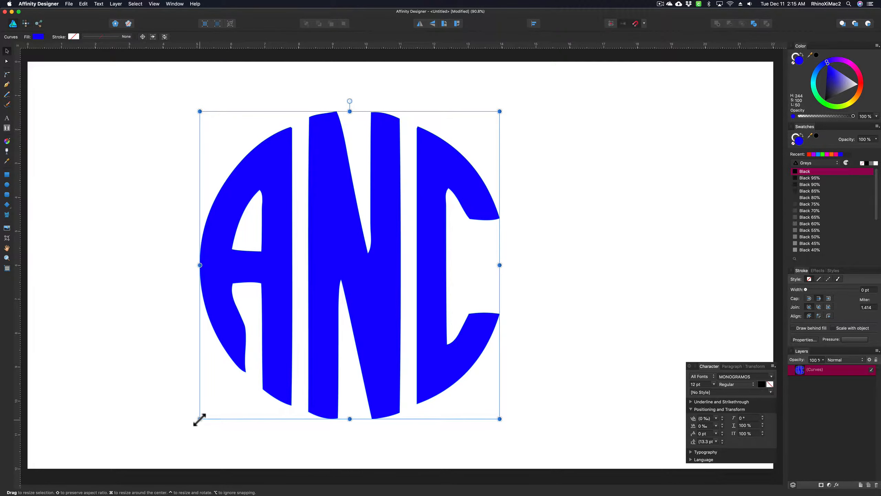
Shrink the blue ANC monogram and place it in the page's upper-right corner.
{"action": "left_click_drag", "start_coordinate": [199, 420], "coordinate": [455, 244]}
{"action": "left_click_drag", "start_coordinate": [472, 184], "coordinate": [213, 156]}
{"action": "left_click", "coordinate": [530, 272]}
Paste the stacked orange, magenta and blue monogram, enlarge it across the page's middle, and select the small ANC monogram.
{"action": "key", "text": "super+v"}
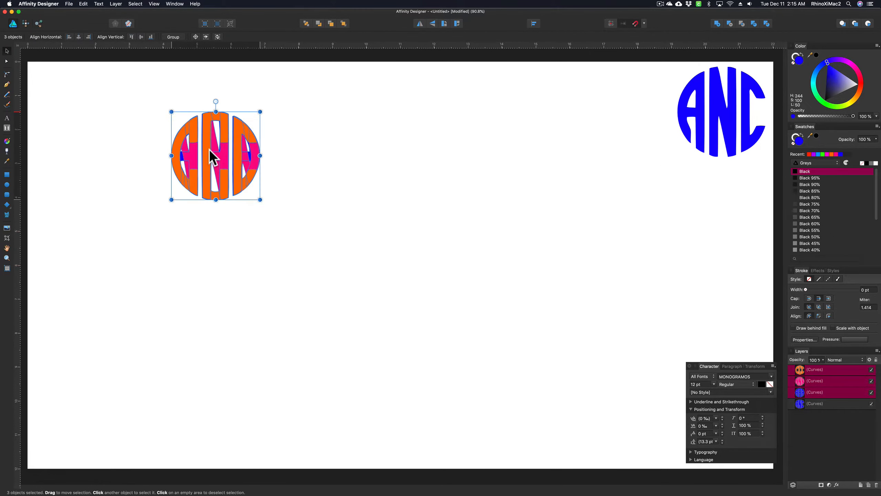
{"action": "left_click_drag", "start_coordinate": [260, 200], "coordinate": [520, 412]}
{"action": "left_click", "coordinate": [715, 120]}
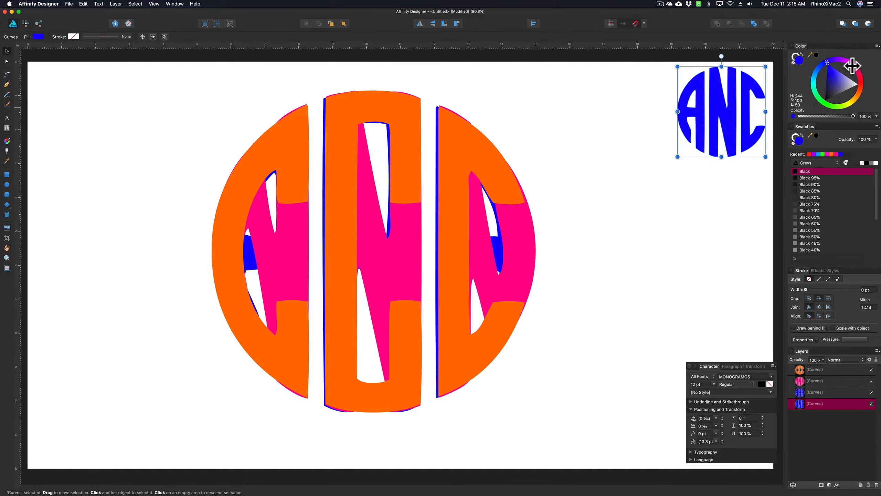
Recolour the small ANC monogram lime green and hide the orange and magenta letter curves.
{"action": "left_click_drag", "start_coordinate": [853, 66], "coordinate": [841, 106]}
{"action": "left_click", "coordinate": [760, 335]}
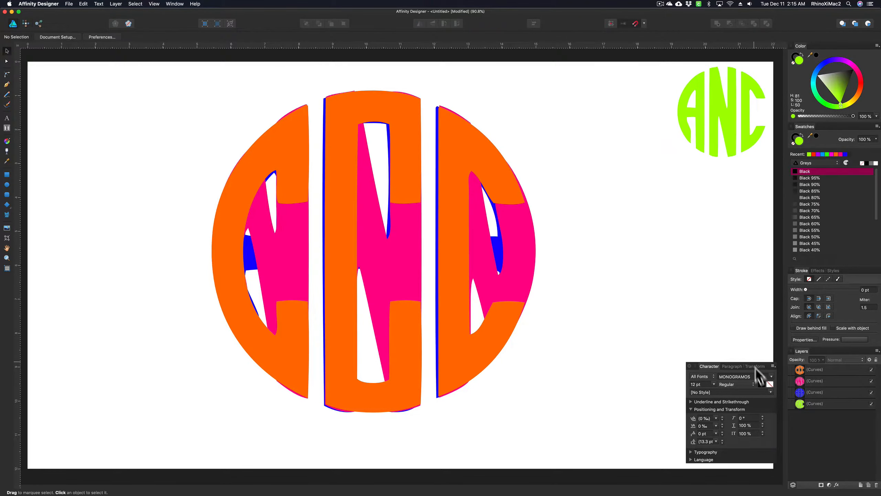
{"action": "left_click", "coordinate": [871, 369]}
{"action": "left_click", "coordinate": [871, 381]}
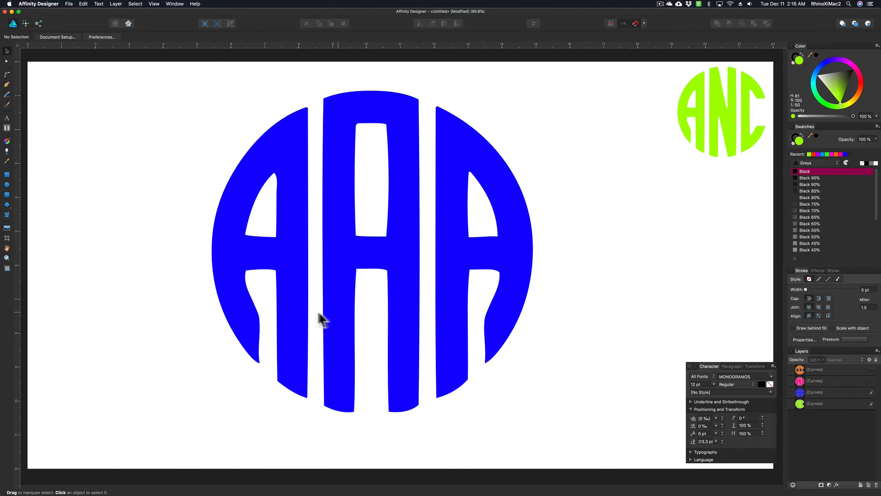
Divide the large blue AAA letters into separate curves.
{"action": "left_click", "coordinate": [410, 273]}
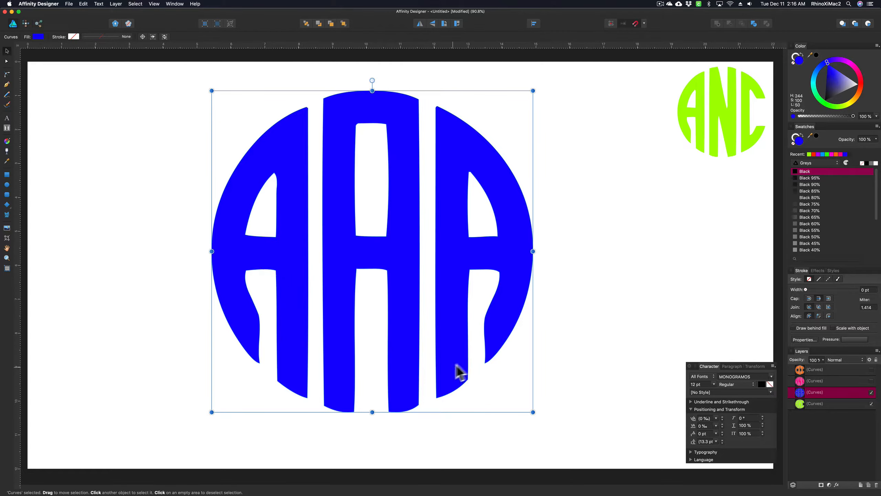
{"action": "left_click", "coordinate": [754, 23]}
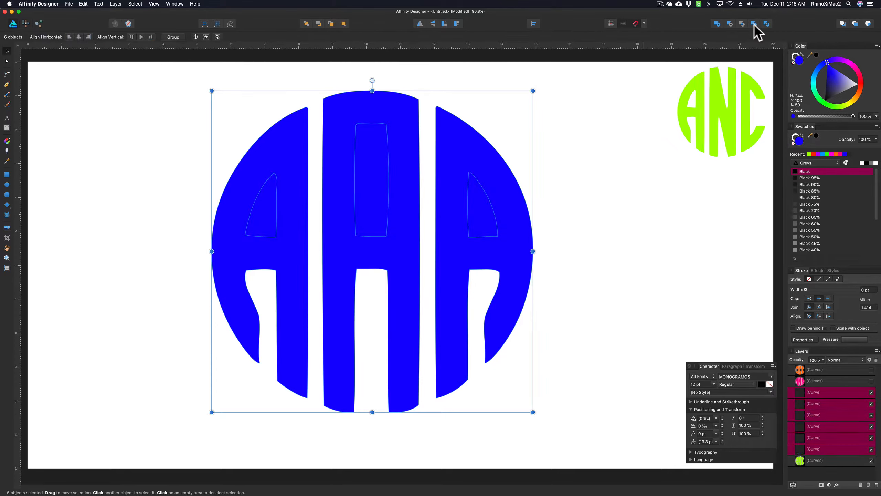
{"action": "left_click", "coordinate": [353, 79]}
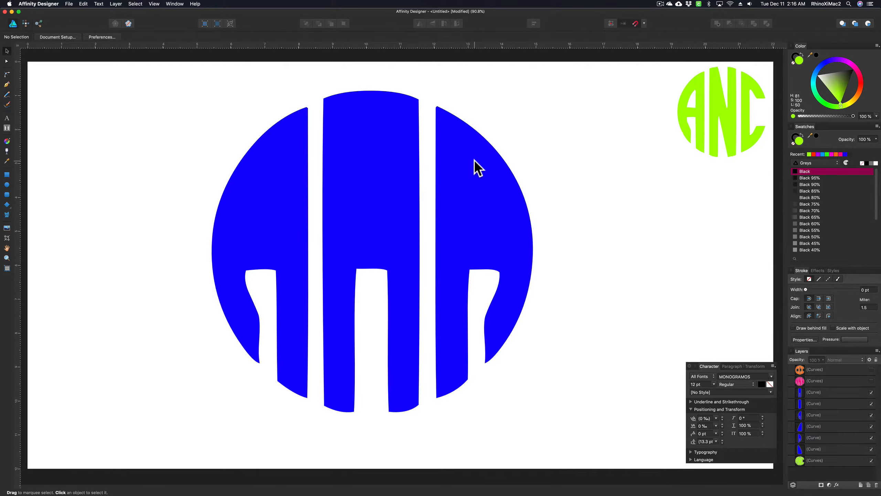
Delete all pieces of the middle and right blue As, keeping only the left A.
{"action": "left_click", "coordinate": [268, 190]}
{"action": "left_click_drag", "start_coordinate": [170, 138], "coordinate": [282, 208]}
{"action": "left_click", "coordinate": [363, 221]}
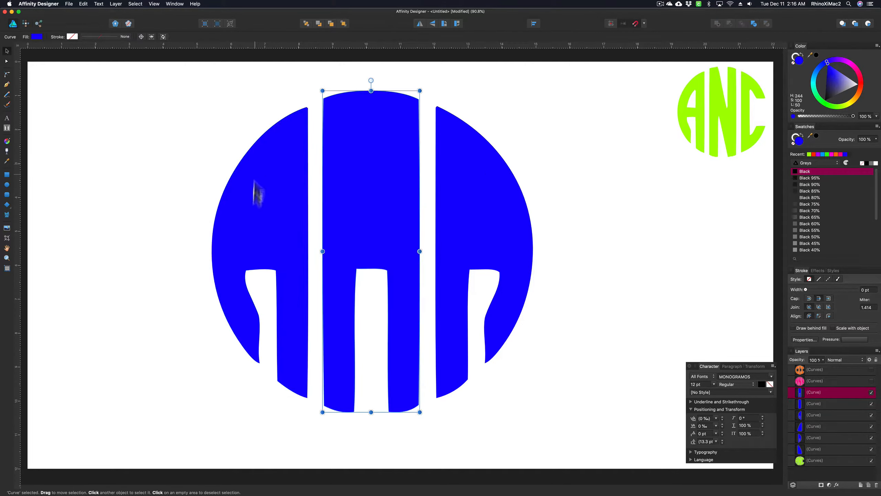
{"action": "left_click_drag", "start_coordinate": [573, 91], "coordinate": [317, 383]}
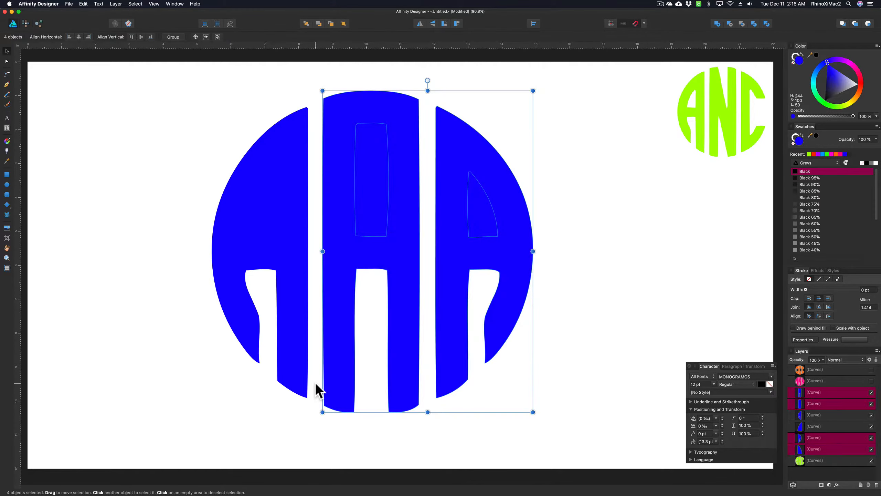
{"action": "key", "text": "Delete"}
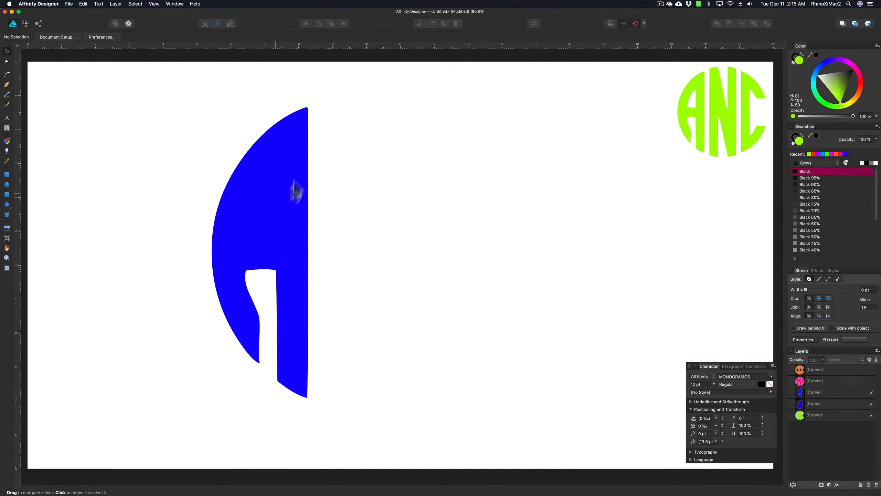
Combine the two remaining blue A pieces so the letter's inner opening is cut out again.
{"action": "left_click_drag", "start_coordinate": [171, 93], "coordinate": [371, 416]}
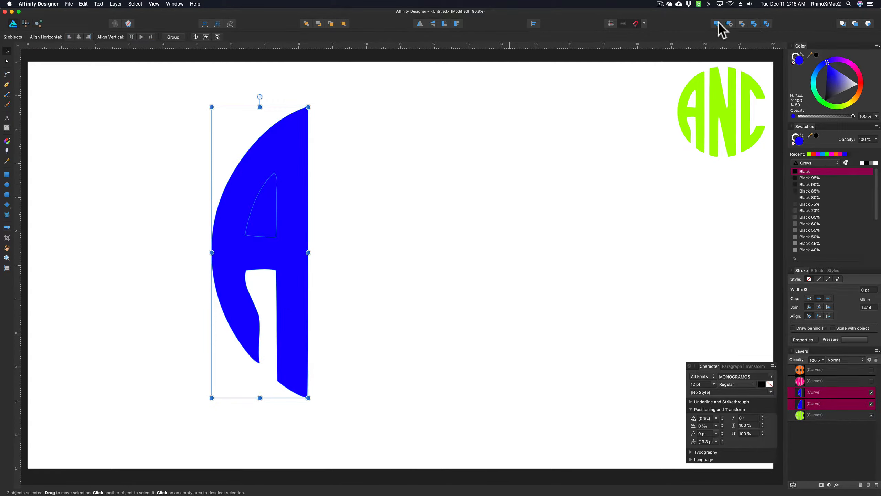
{"action": "left_click", "coordinate": [765, 22]}
{"action": "key", "text": "super+d"}
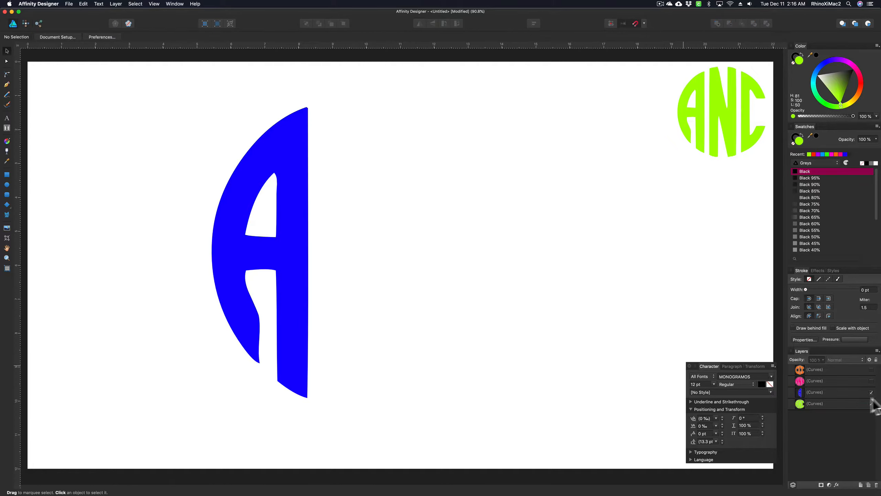
Hide the blue A, show the magenta NNN letters and divide them into separate curves.
{"action": "left_click", "coordinate": [871, 391]}
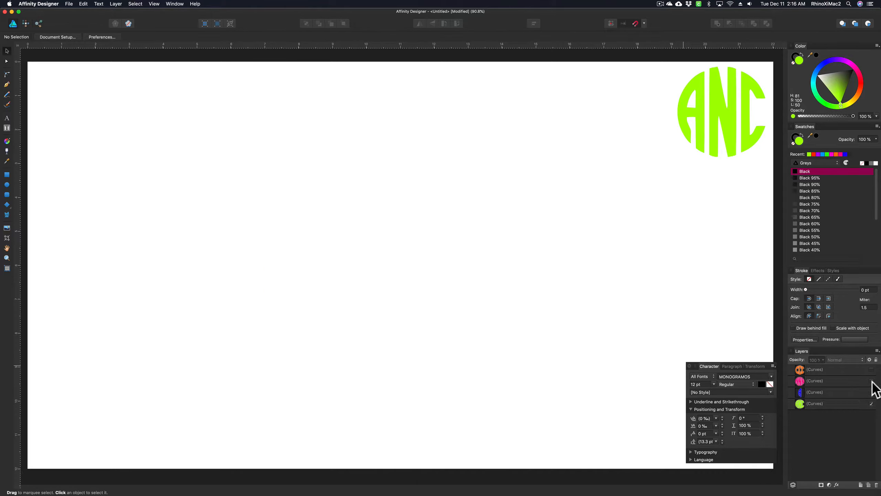
{"action": "left_click", "coordinate": [872, 381]}
{"action": "left_click", "coordinate": [354, 252]}
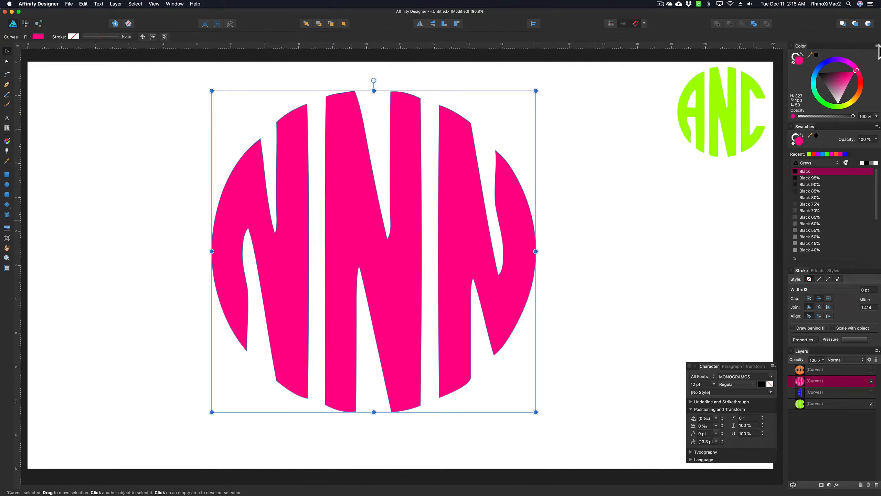
{"action": "left_click", "coordinate": [755, 22]}
{"action": "left_click", "coordinate": [184, 218]}
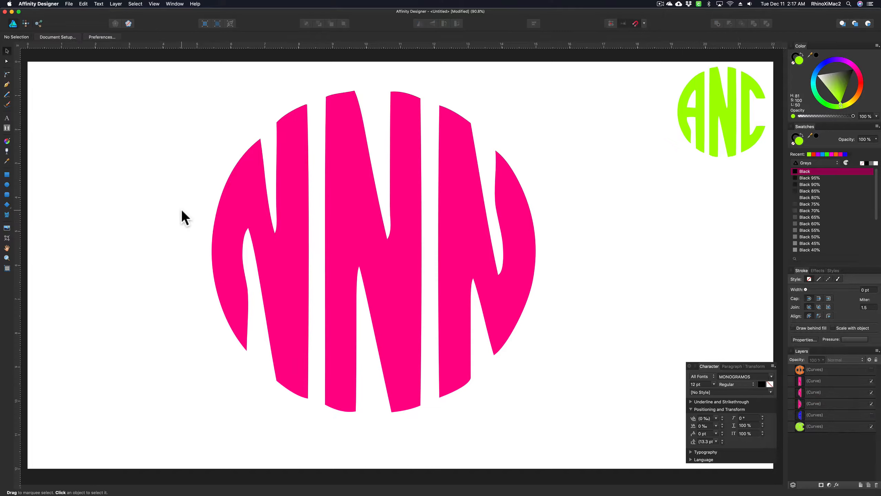
Remove the left and right magenta Ns, keeping only the middle N.
{"action": "left_click", "coordinate": [236, 217]}
{"action": "left_click", "coordinate": [471, 256], "text": "shift"}
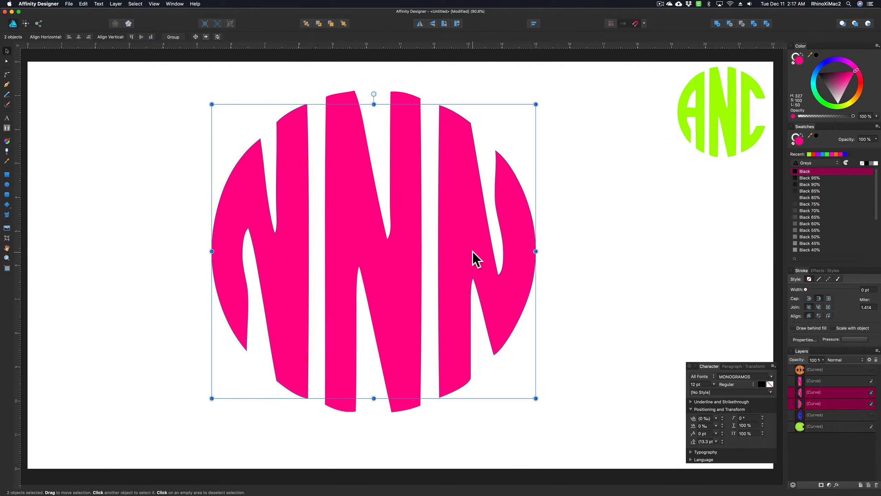
{"action": "key", "text": "super+x"}
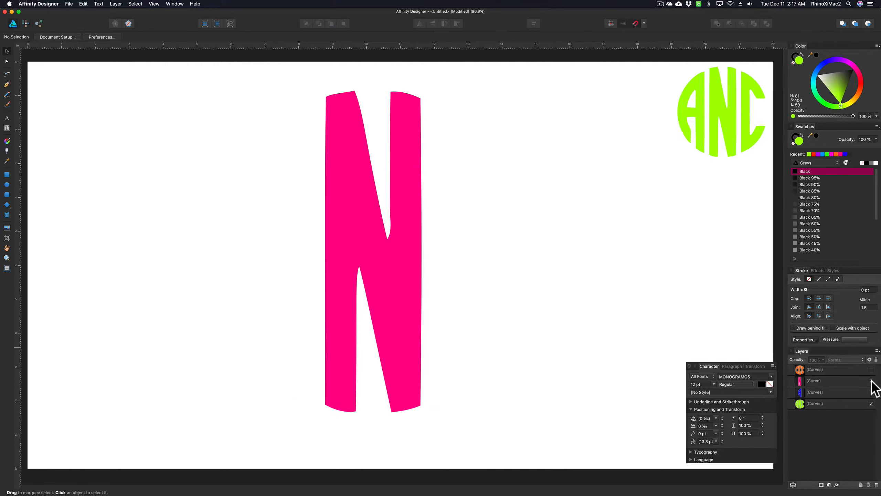
With the magenta N hidden, divide the orange CCC letters and delete the left and middle Cs.
{"action": "left_click", "coordinate": [872, 381]}
{"action": "left_click", "coordinate": [872, 369]}
{"action": "left_click", "coordinate": [354, 212]}
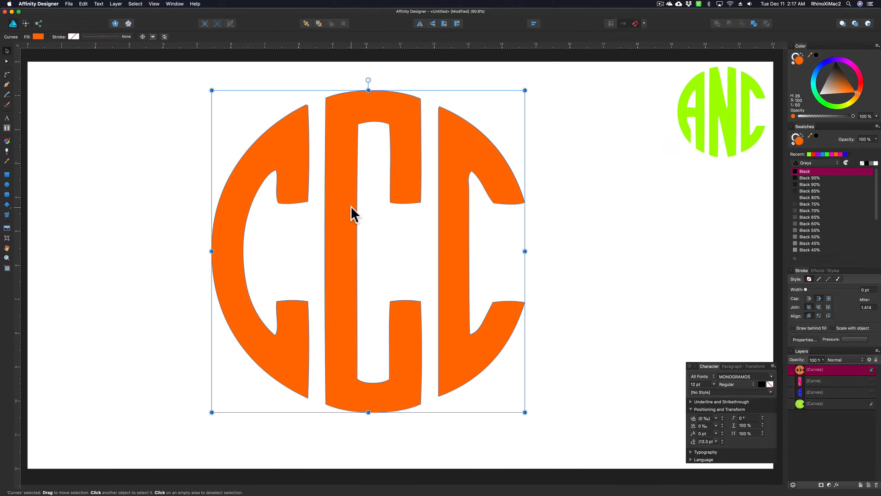
{"action": "left_click", "coordinate": [754, 23]}
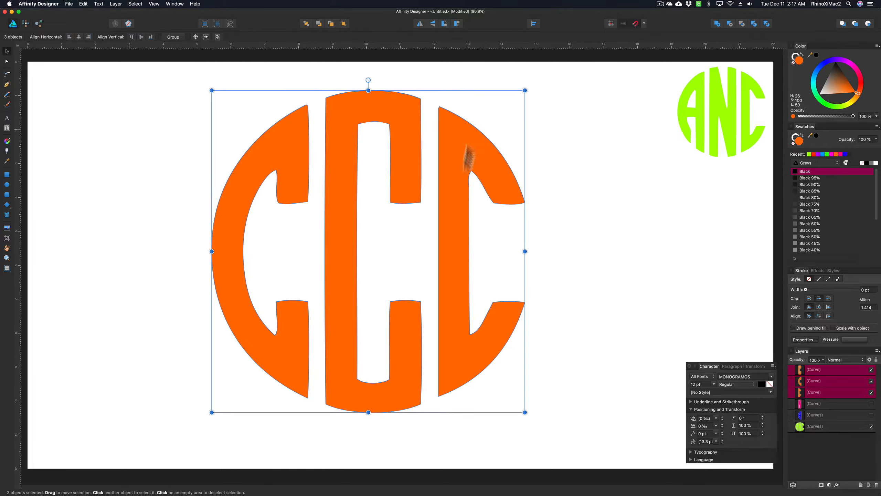
{"action": "left_click_drag", "start_coordinate": [118, 139], "coordinate": [370, 223]}
{"action": "key", "text": "Delete"}
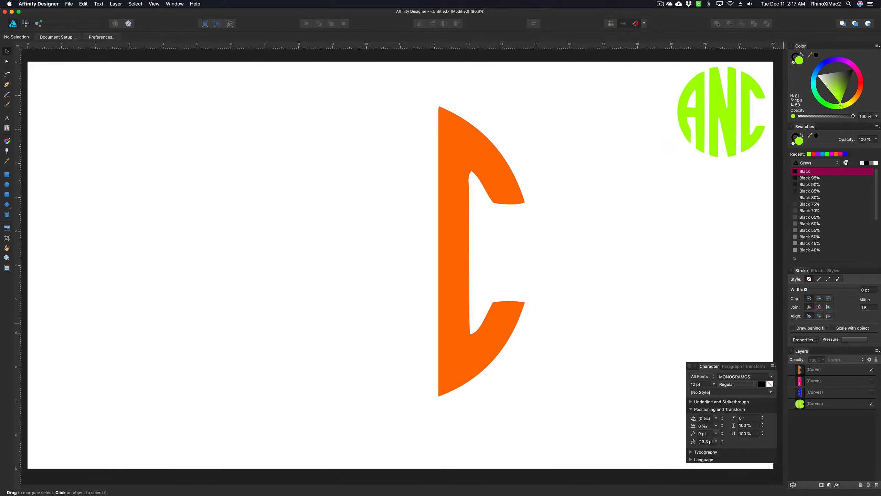
Show the magenta N and blue A again and unite them with the orange C into one shape.
{"action": "left_click", "coordinate": [871, 381]}
{"action": "left_click", "coordinate": [872, 392]}
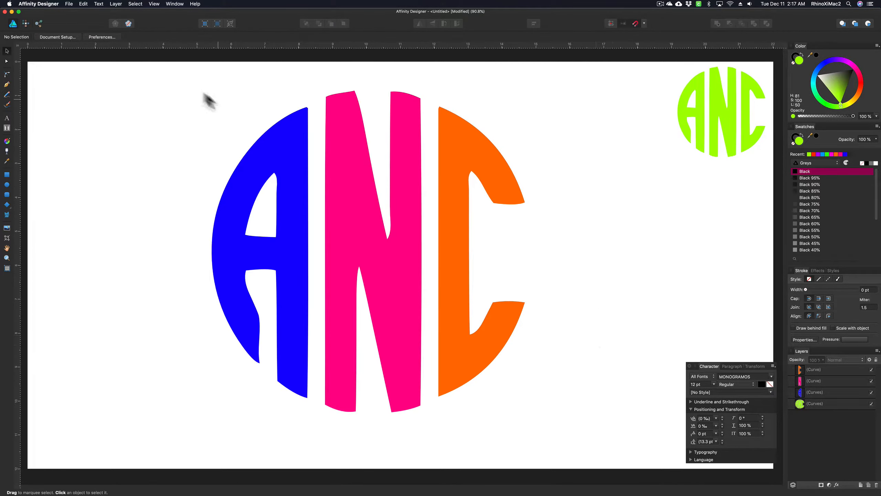
{"action": "left_click_drag", "start_coordinate": [177, 78], "coordinate": [589, 439]}
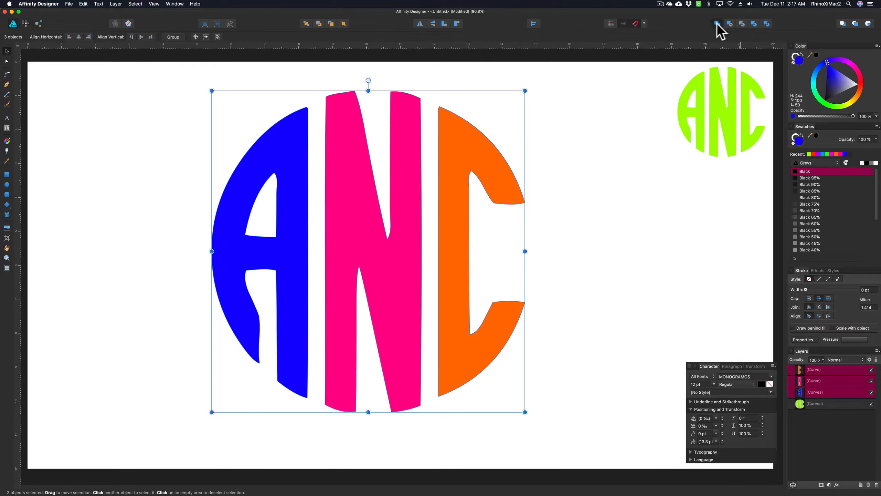
{"action": "left_click", "coordinate": [717, 23]}
{"action": "left_click", "coordinate": [572, 266]}
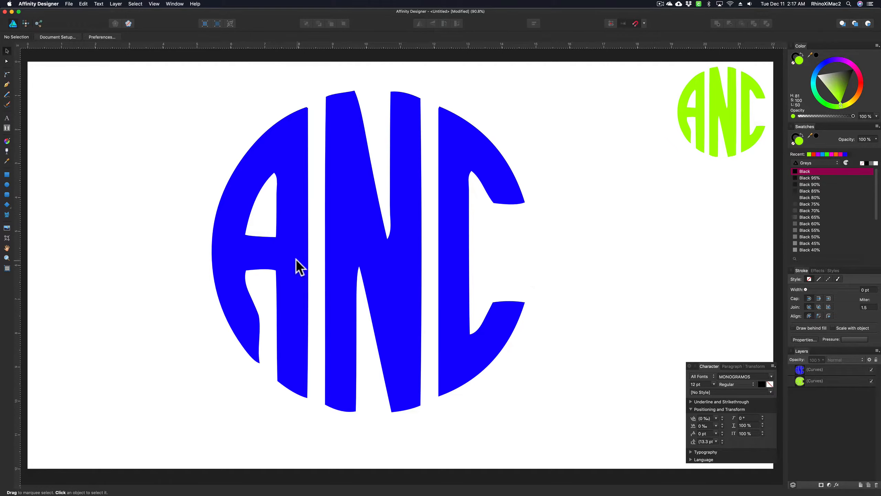
Shrink the large blue ANC monogram and place it below the lime green one.
{"action": "mouse_move", "coordinate": [285, 258]}
{"action": "left_mouse_down"}
{"action": "mouse_move", "coordinate": [399, 262]}
{"action": "mouse_move", "coordinate": [293, 257]}
{"action": "left_mouse_up"}
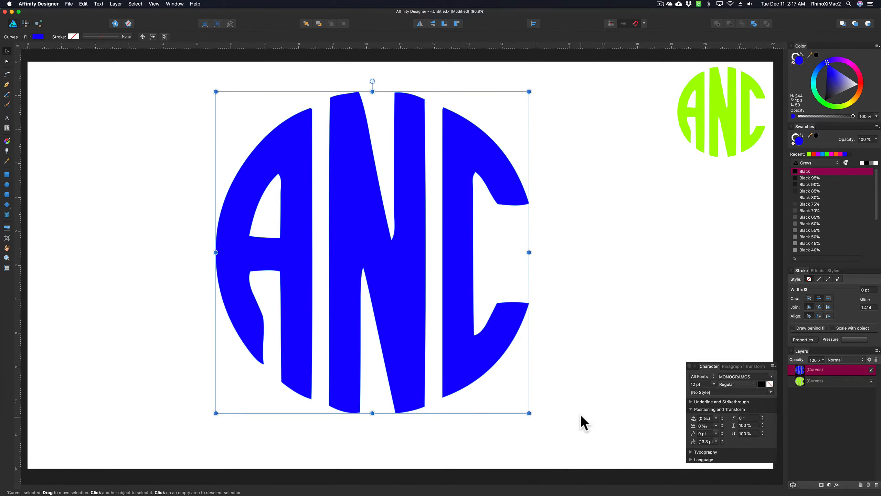
{"action": "left_click_drag", "start_coordinate": [531, 417], "coordinate": [398, 278]}
{"action": "left_click_drag", "start_coordinate": [309, 199], "coordinate": [644, 285]}
{"action": "left_click", "coordinate": [415, 250]}
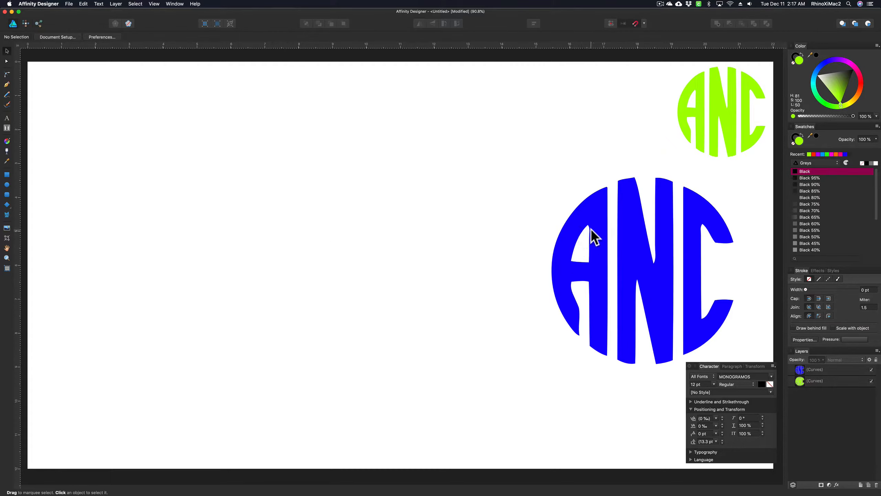
Add the art text "aep" in the MONOGRAMOS font and enlarge it to 410.4 pt.
{"action": "left_click", "coordinate": [7, 118]}
{"action": "left_click", "coordinate": [176, 272]}
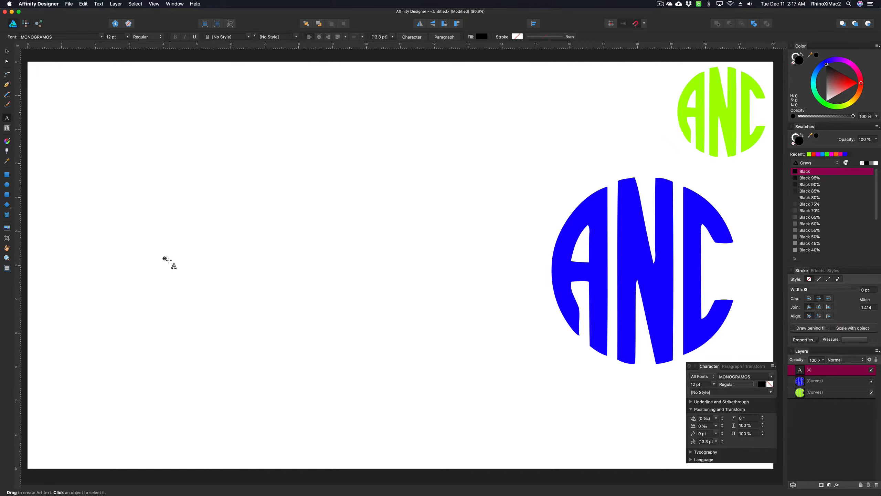
{"action": "type", "text": "aepo"}
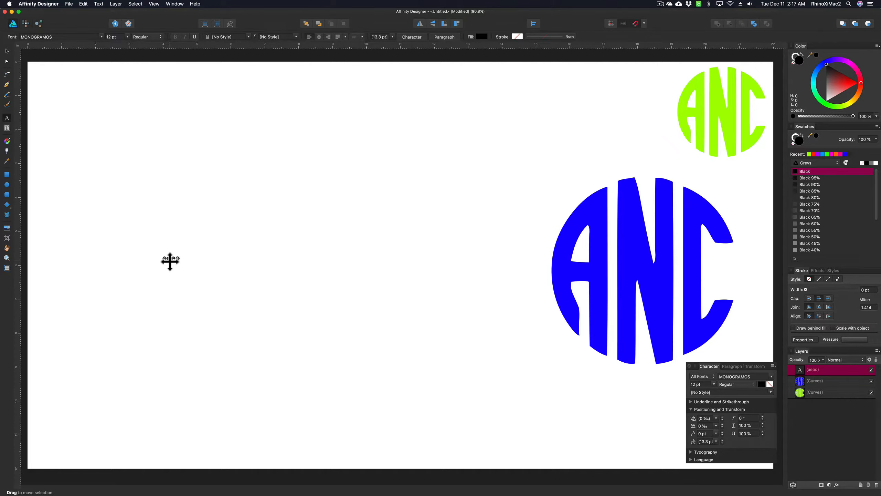
{"action": "left_click_drag", "start_coordinate": [179, 263], "coordinate": [496, 450]}
Convert the aep monogram text to curves and ungroup all the letters.
{"action": "left_click", "coordinate": [115, 4]}
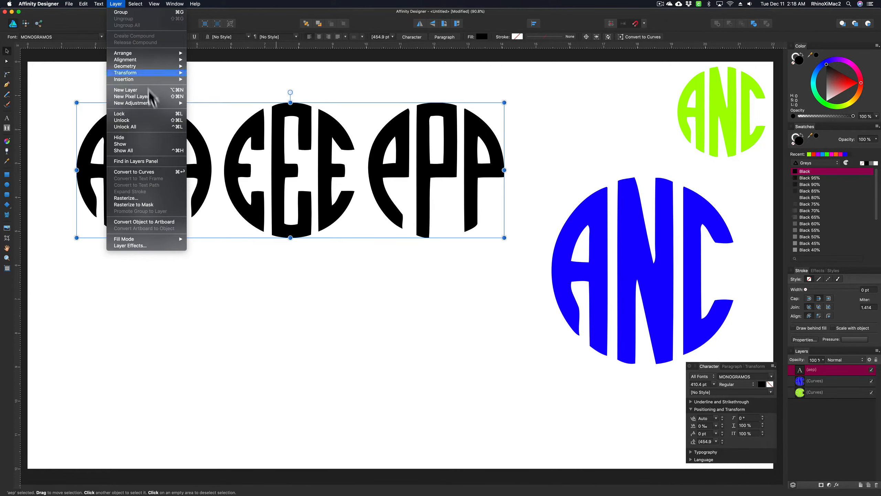
{"action": "left_click", "coordinate": [152, 172]}
{"action": "left_click", "coordinate": [115, 4]}
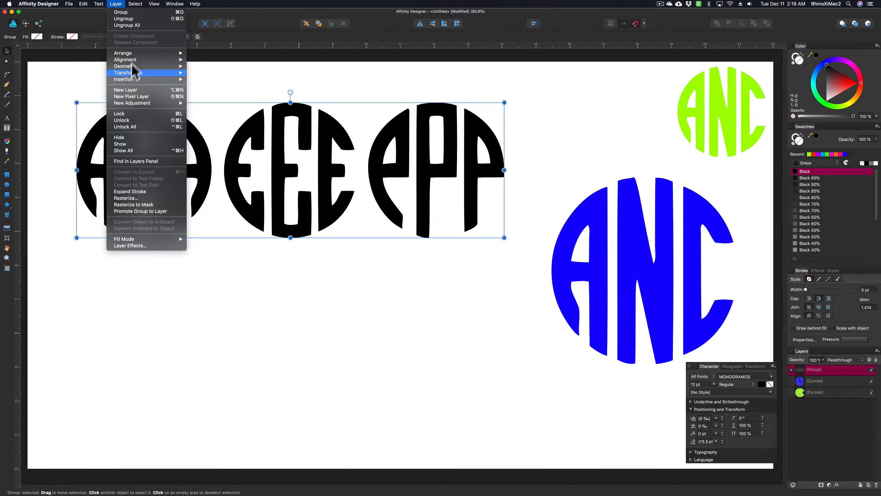
{"action": "left_click", "coordinate": [135, 26]}
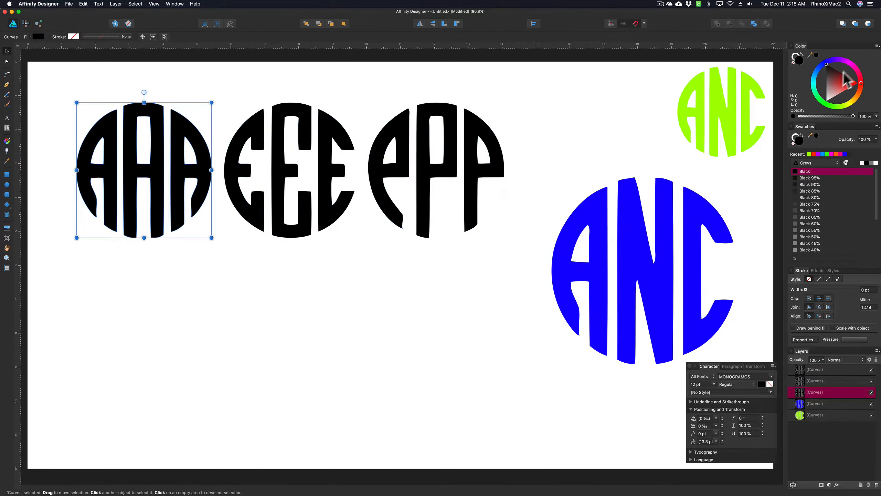
Recolour the AAA circle magenta, the EEE circle pink and the PPP circle yellow.
{"action": "left_click", "coordinate": [854, 68]}
{"action": "left_click", "coordinate": [283, 135]}
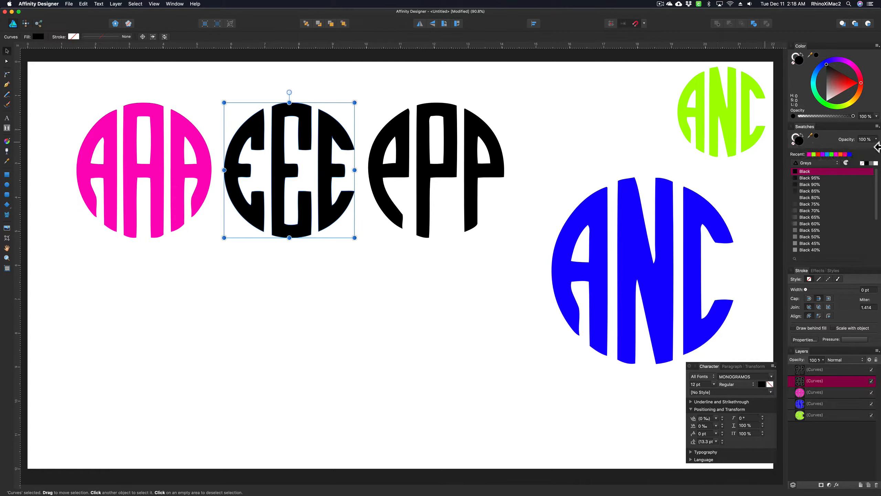
{"action": "left_click", "coordinate": [863, 80]}
{"action": "left_click", "coordinate": [395, 158]}
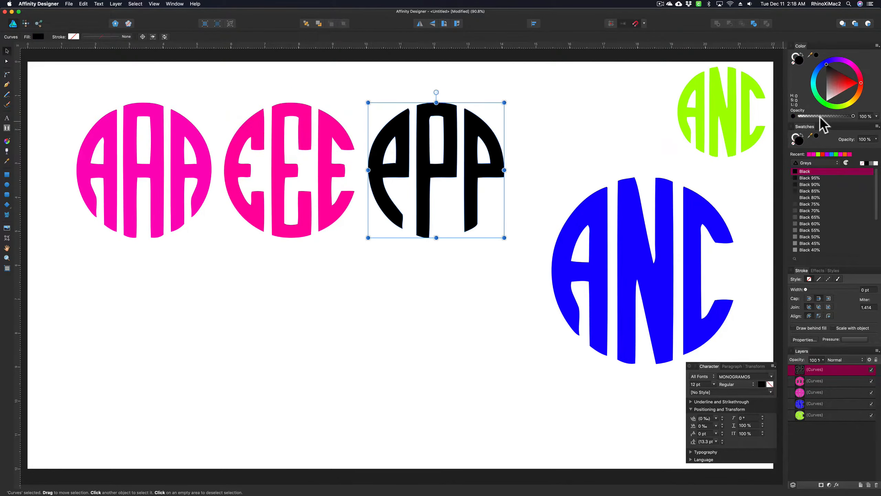
{"action": "left_click_drag", "start_coordinate": [854, 98], "coordinate": [847, 105]}
{"action": "left_click", "coordinate": [535, 175]}
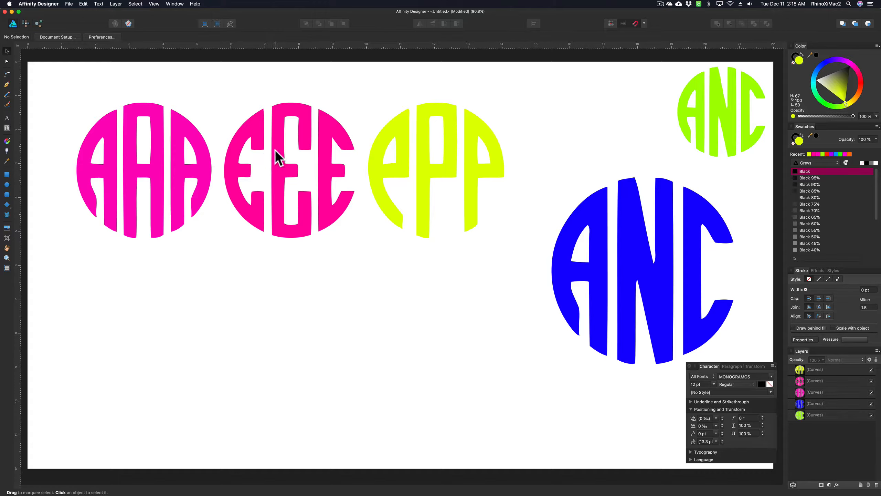
Delete the pink EEE circle and move the yellow PPP circle next to the magenta AAA.
{"action": "left_click", "coordinate": [276, 148]}
{"action": "key", "text": "Delete"}
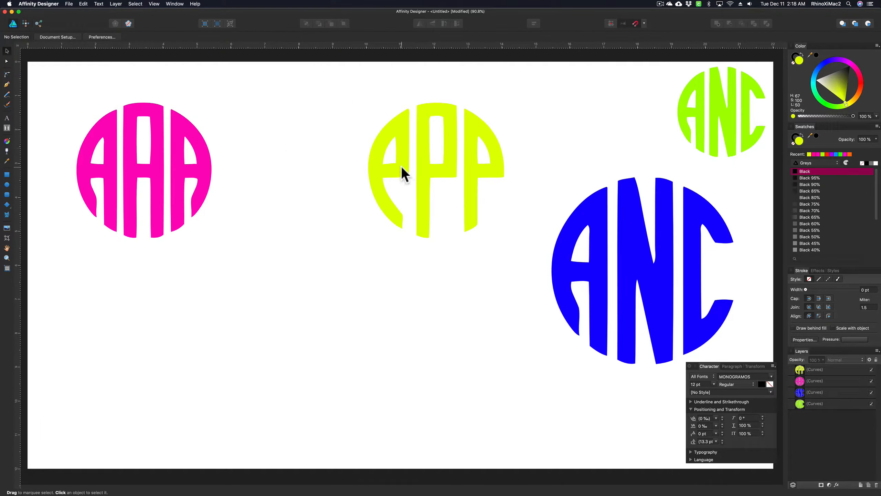
{"action": "left_click_drag", "start_coordinate": [403, 173], "coordinate": [261, 164]}
Enlarge the AAA and PPP circles together, position them beside the blue monogram, and select the magenta AAA.
{"action": "left_click_drag", "start_coordinate": [71, 90], "coordinate": [364, 242]}
{"action": "left_click_drag", "start_coordinate": [280, 194], "coordinate": [332, 277]}
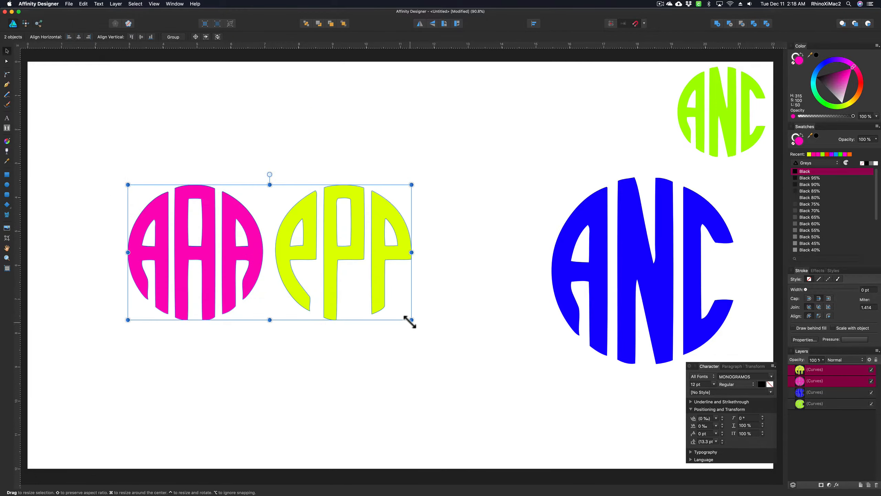
{"action": "left_click_drag", "start_coordinate": [412, 320], "coordinate": [540, 412]}
{"action": "left_click_drag", "start_coordinate": [435, 346], "coordinate": [390, 285]}
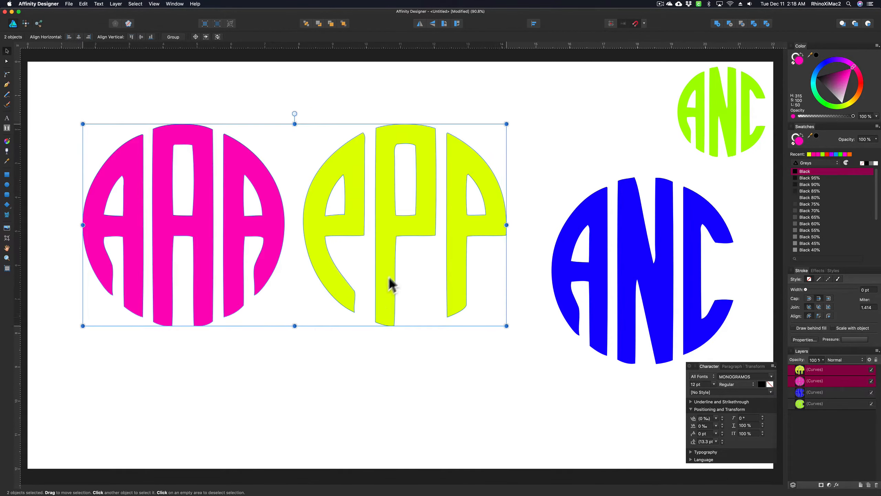
{"action": "left_click", "coordinate": [246, 328]}
{"action": "left_click", "coordinate": [139, 188]}
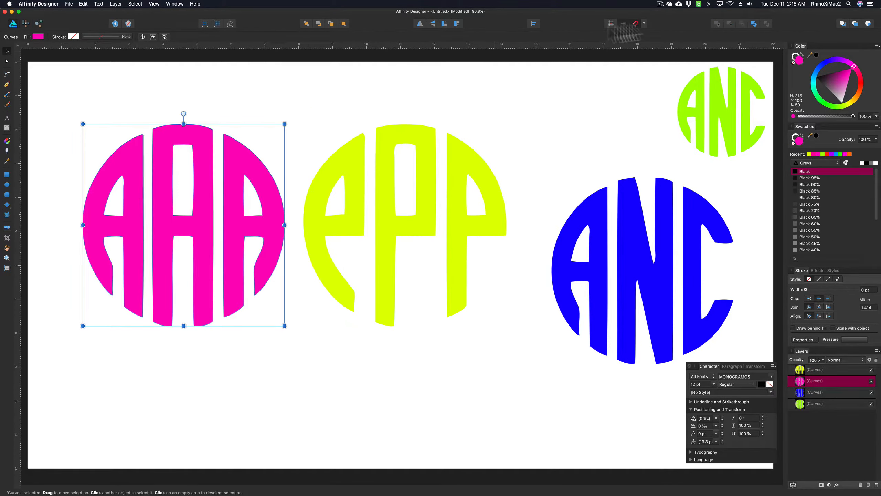
Divide the magenta AAA circle and recombine each A with its inner opening so the three letters are separate shapes.
{"action": "left_click", "coordinate": [754, 23]}
{"action": "key", "text": "super+d"}
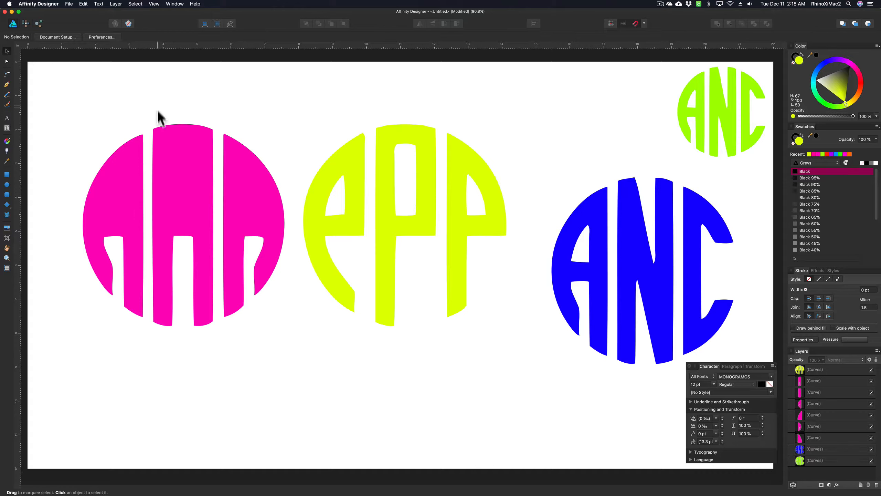
{"action": "left_click_drag", "start_coordinate": [157, 106], "coordinate": [204, 248]}
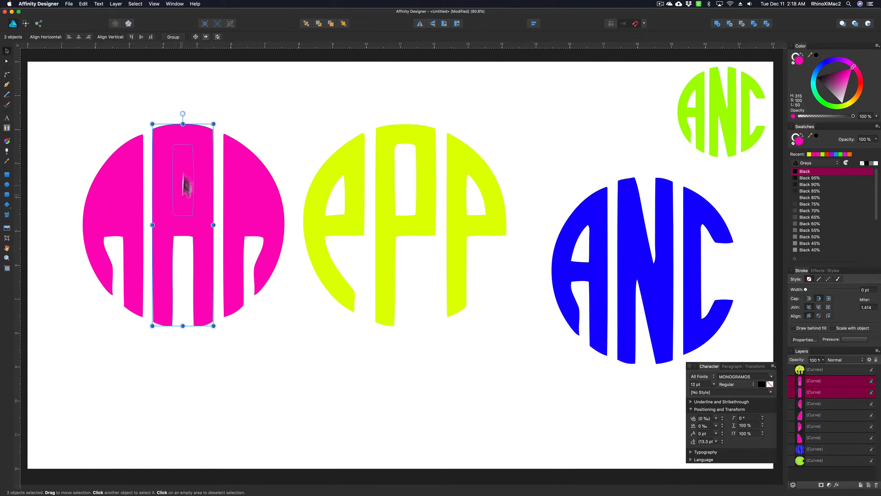
{"action": "left_click", "coordinate": [767, 24]}
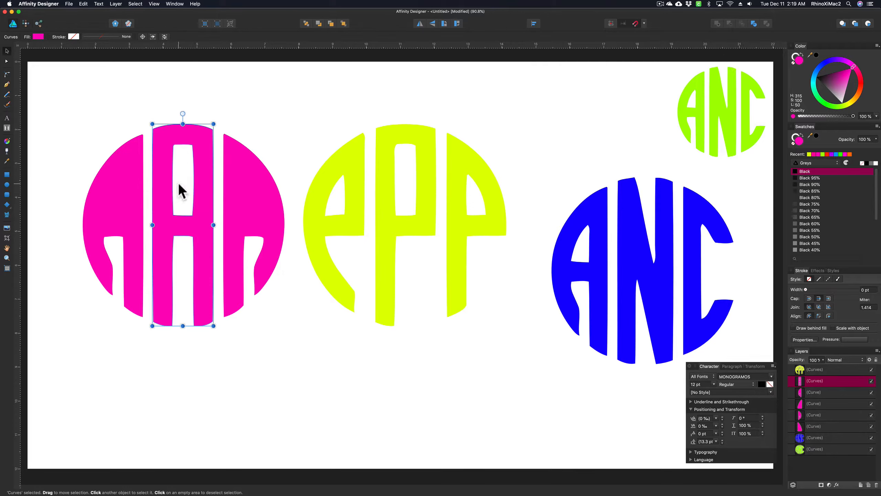
{"action": "left_click_drag", "start_coordinate": [255, 134], "coordinate": [240, 213]}
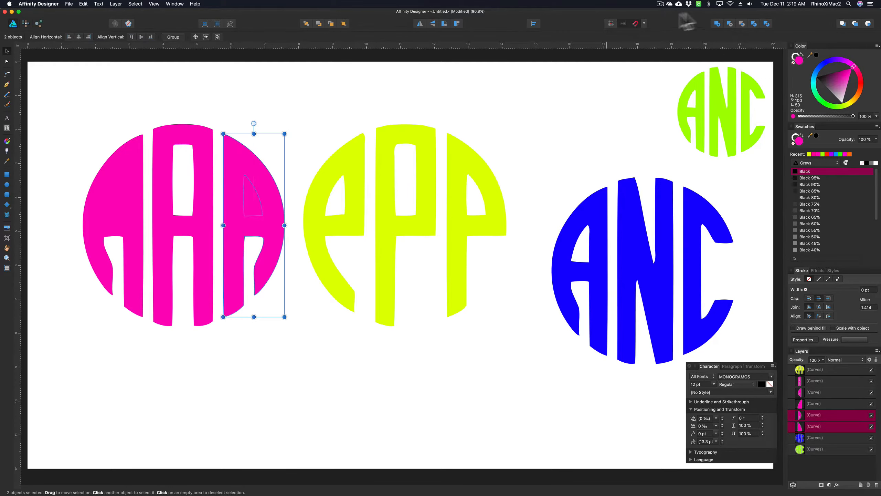
{"action": "left_click", "coordinate": [766, 25]}
{"action": "left_click_drag", "start_coordinate": [122, 128], "coordinate": [111, 209]}
{"action": "left_click", "coordinate": [766, 24]}
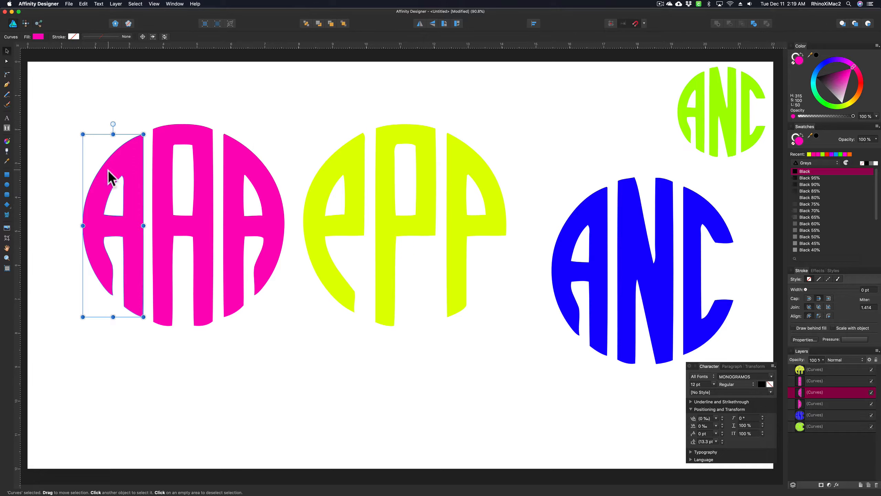
Delete the two outer magenta A letters, keeping only the middle A.
{"action": "left_click", "coordinate": [252, 177]}
{"action": "key", "text": "Delete"}
{"action": "left_click", "coordinate": [138, 168]}
{"action": "key", "text": "Delete"}
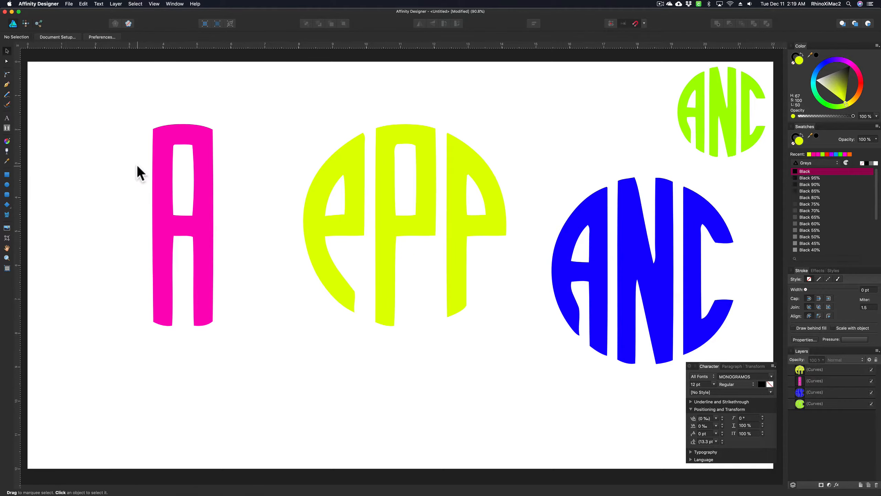
Move the yellow PPP circle closer to the magenta A, divide it, and recombine its first P with the inner opening.
{"action": "left_click_drag", "start_coordinate": [359, 176], "coordinate": [324, 179]}
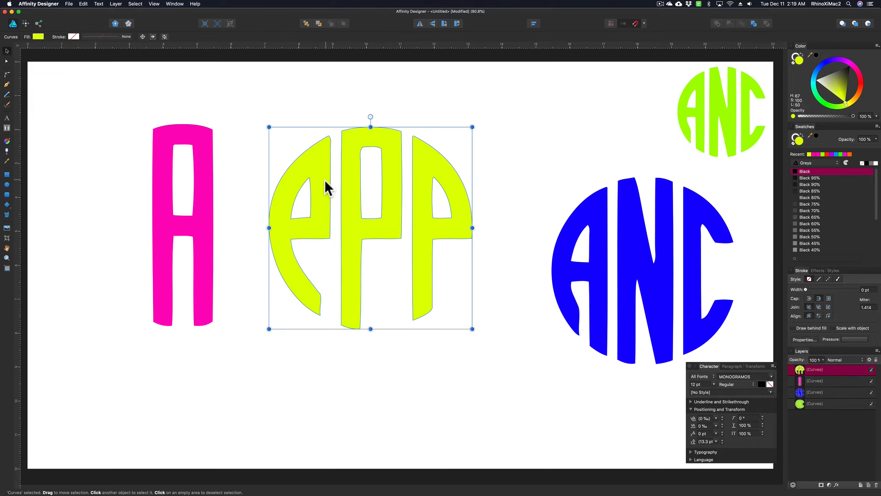
{"action": "left_click", "coordinate": [754, 23]}
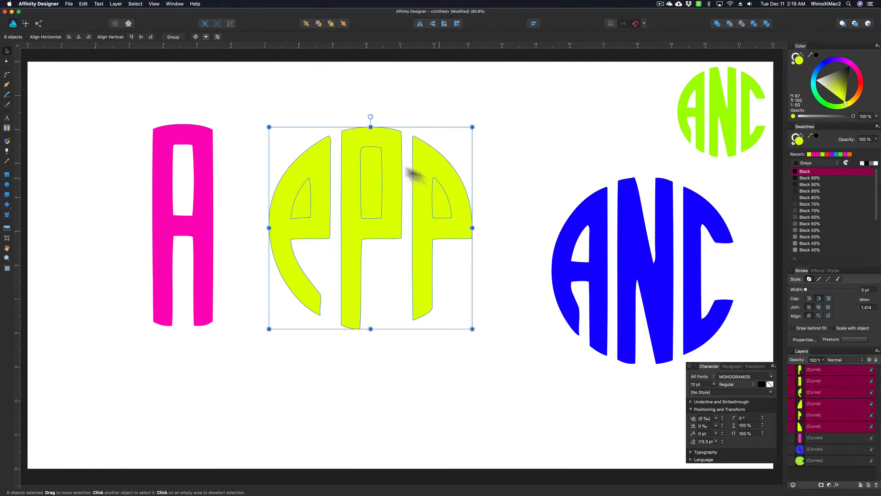
{"action": "left_click", "coordinate": [476, 155]}
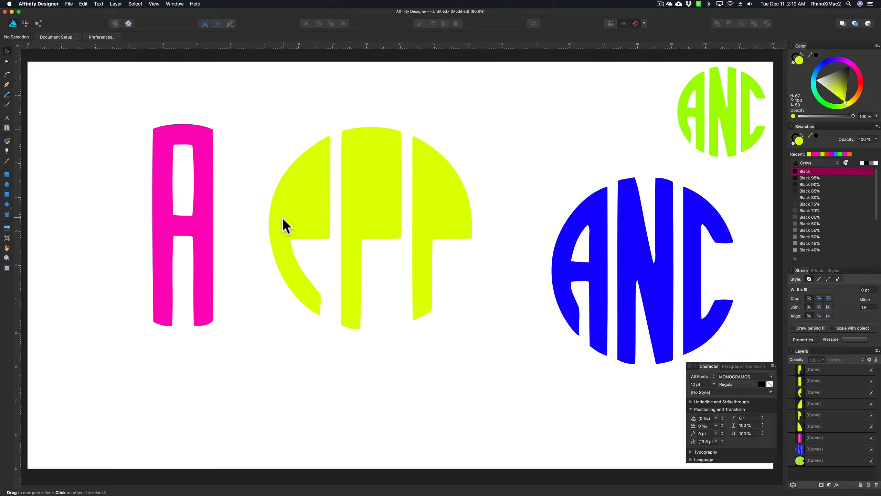
{"action": "left_click_drag", "start_coordinate": [273, 131], "coordinate": [312, 240]}
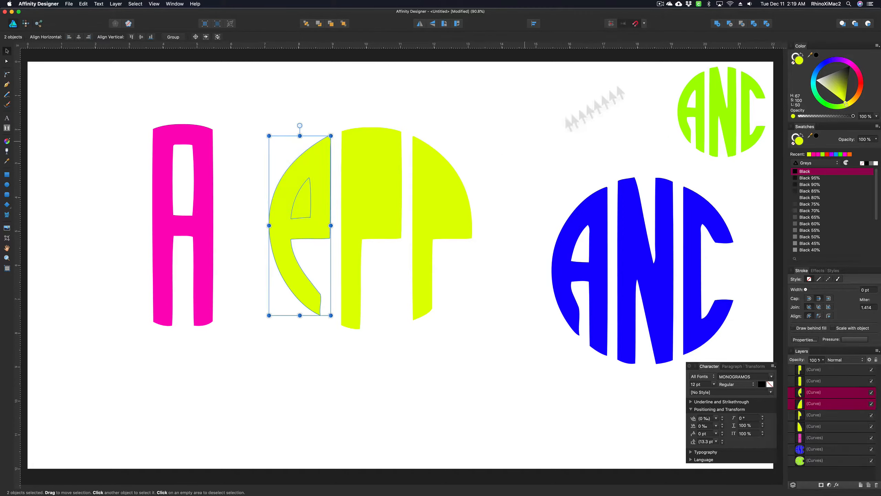
{"action": "left_click", "coordinate": [767, 23]}
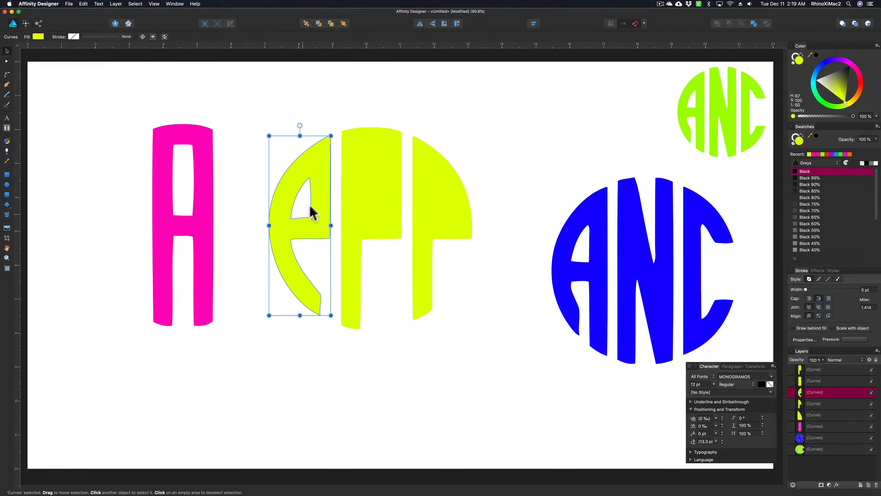
Delete the middle and last yellow P letters, and clear the remaining yellow P and magenta A from the page.
{"action": "left_click_drag", "start_coordinate": [369, 94], "coordinate": [423, 300]}
{"action": "key", "text": "super+c"}
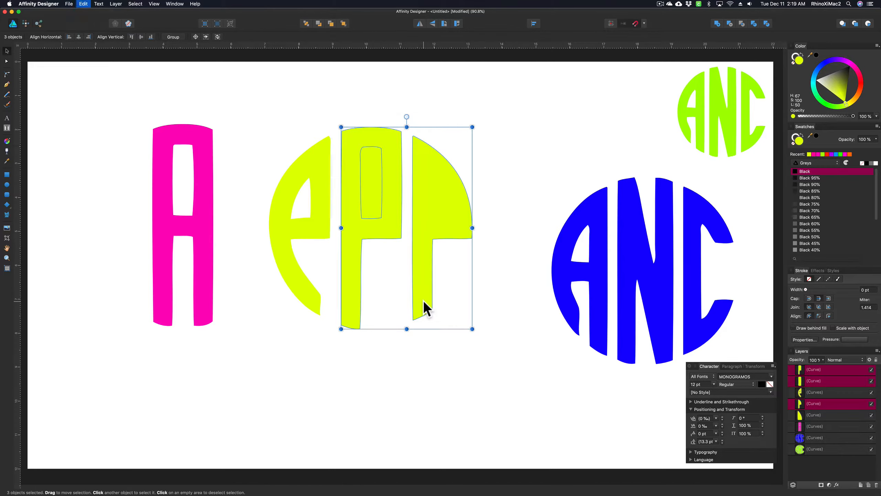
{"action": "key", "text": "Delete"}
{"action": "left_click", "coordinate": [439, 213]}
{"action": "key", "text": "Delete"}
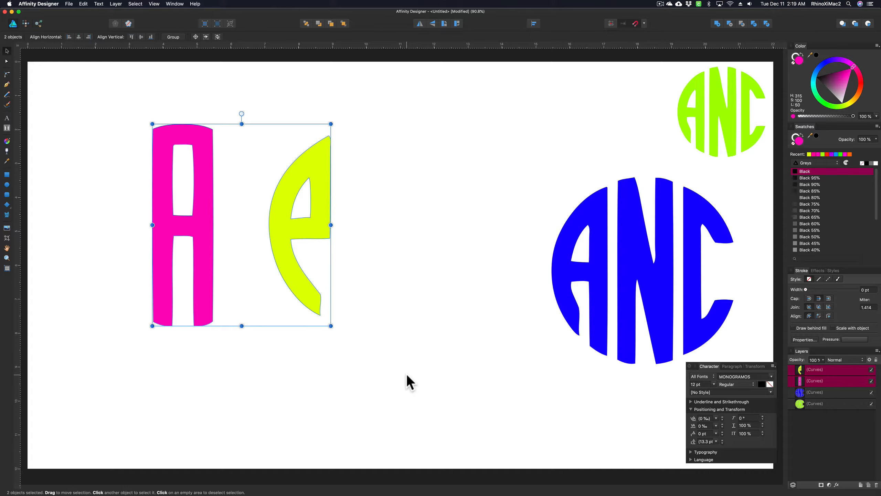
{"action": "key", "text": "Delete"}
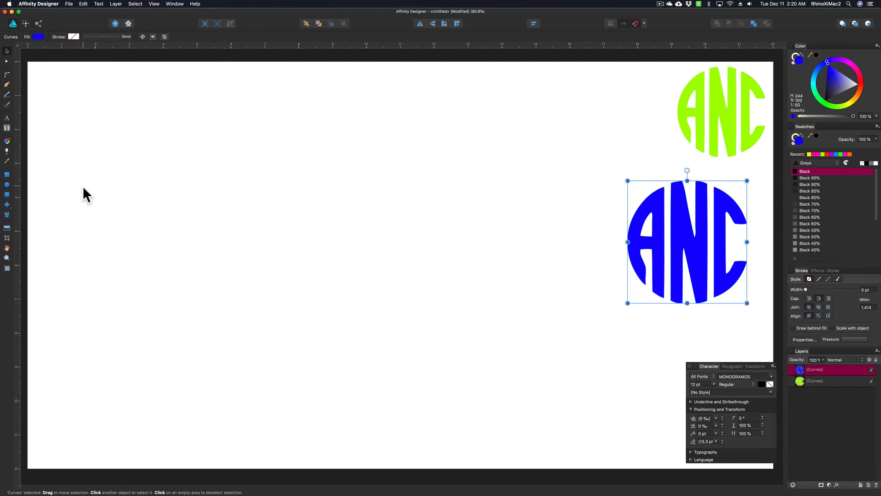
Draw a yellow circle on the empty part of the page and set its width to 5 in.
{"action": "left_click", "coordinate": [6, 185]}
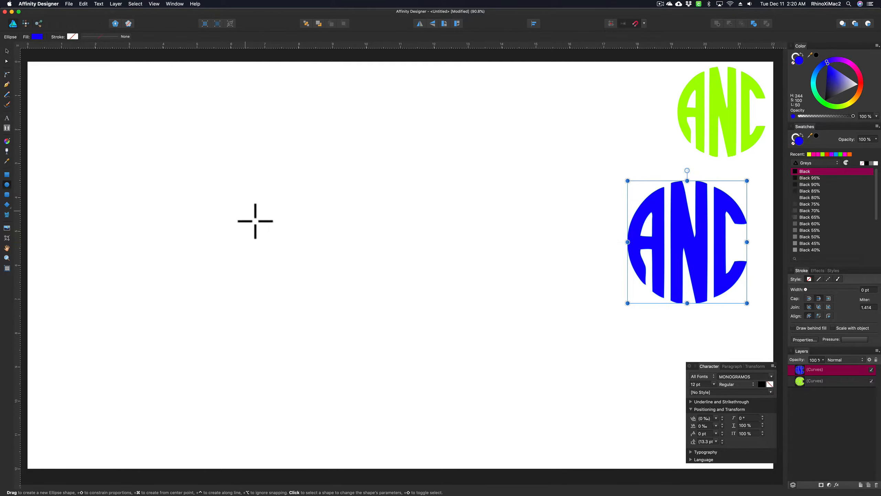
{"action": "left_click_drag", "start_coordinate": [255, 221], "coordinate": [478, 438]}
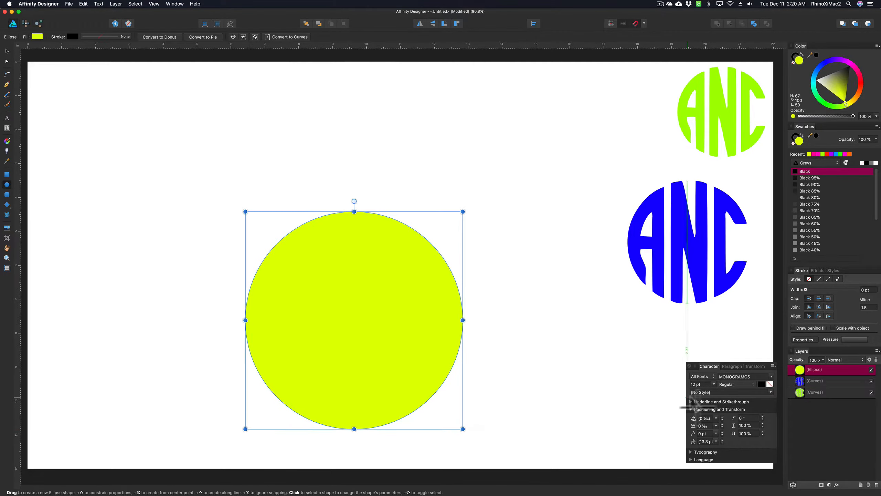
{"action": "left_click", "coordinate": [751, 366]}
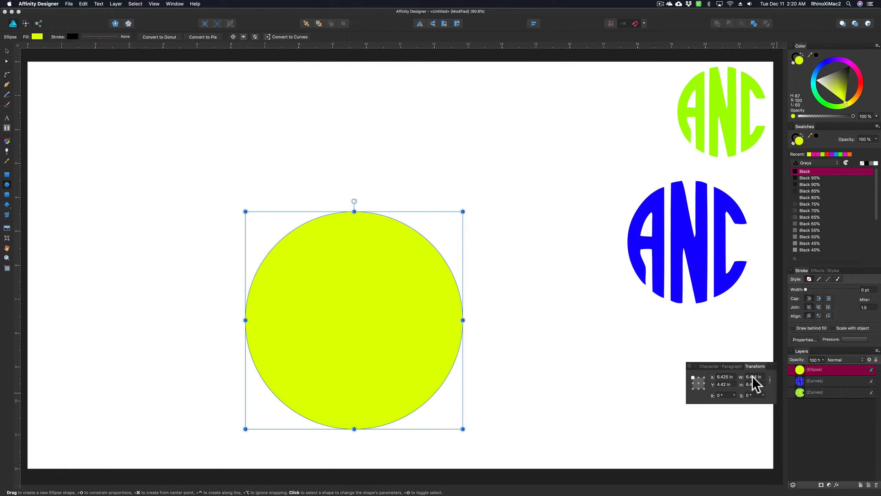
{"action": "left_click", "coordinate": [753, 377]}
{"action": "type", "text": "5"}
{"action": "key", "text": "Return"}
Move the yellow circle up into the upper half of the page and deselect it.
{"action": "left_click", "coordinate": [7, 51]}
{"action": "left_click_drag", "start_coordinate": [334, 297], "coordinate": [336, 189]}
{"action": "left_click", "coordinate": [587, 275]}
Place a copy of the blue ANC monogram over the yellow circle and bring it to the front.
{"action": "left_click_drag", "start_coordinate": [673, 256], "coordinate": [685, 249]}
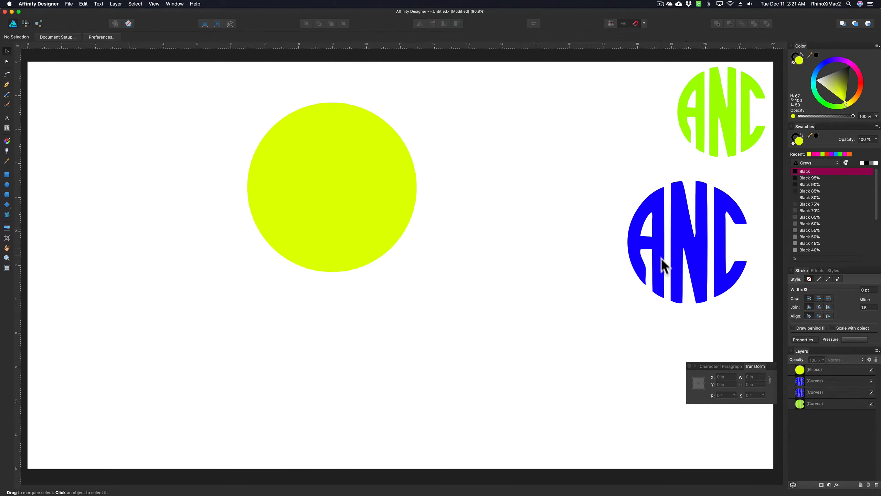
{"action": "left_click", "coordinate": [692, 262]}
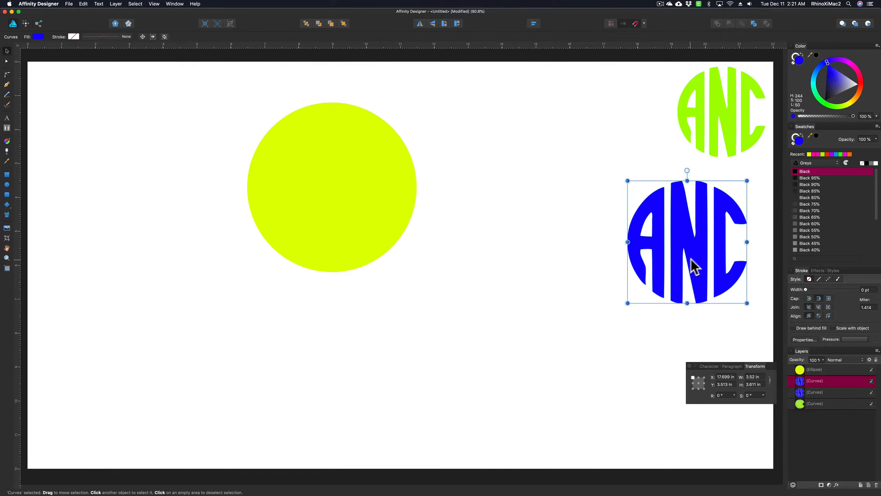
{"action": "left_click_drag", "start_coordinate": [698, 244], "coordinate": [342, 208]}
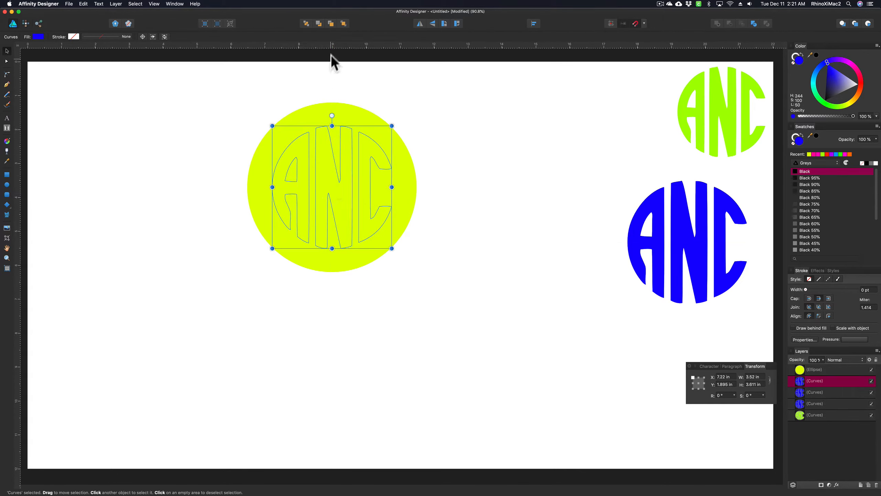
{"action": "left_click", "coordinate": [343, 23]}
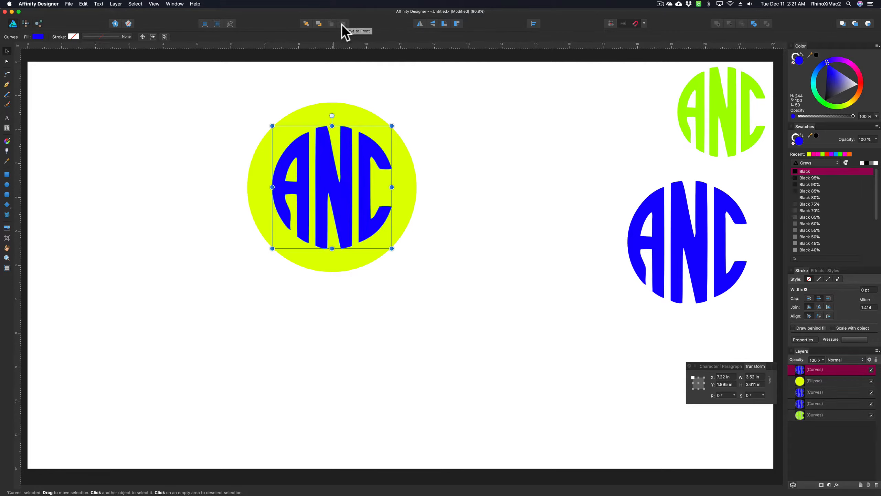
Align the blue monogram and the yellow circle to each other's centres horizontally and vertically.
{"action": "left_click_drag", "start_coordinate": [219, 87], "coordinate": [465, 305]}
{"action": "left_click", "coordinate": [533, 23]}
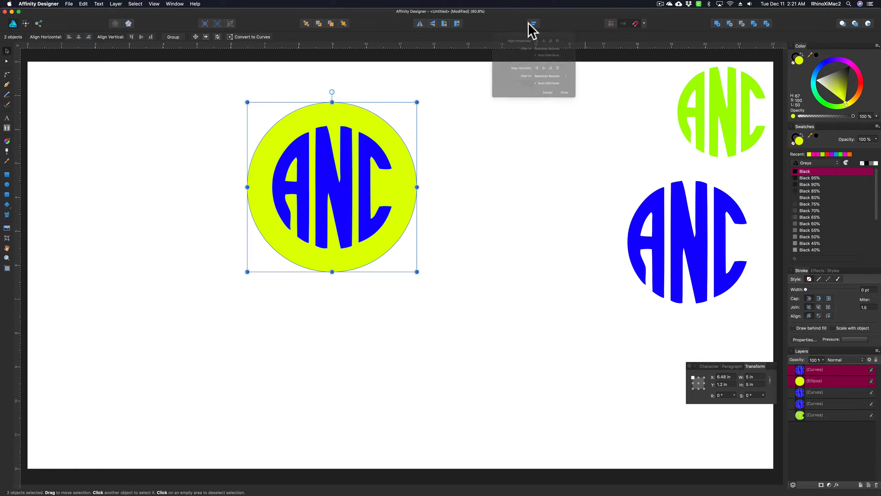
{"action": "left_click", "coordinate": [547, 43]}
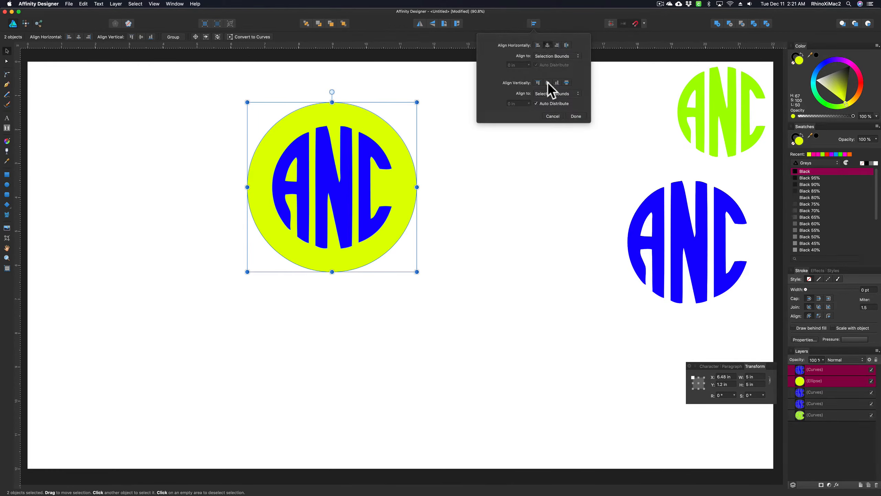
{"action": "left_click", "coordinate": [575, 117]}
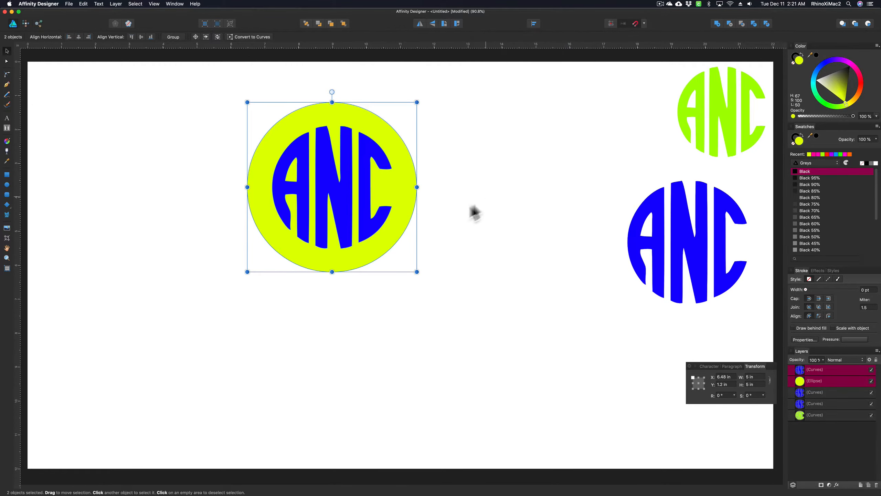
{"action": "left_click", "coordinate": [467, 213]}
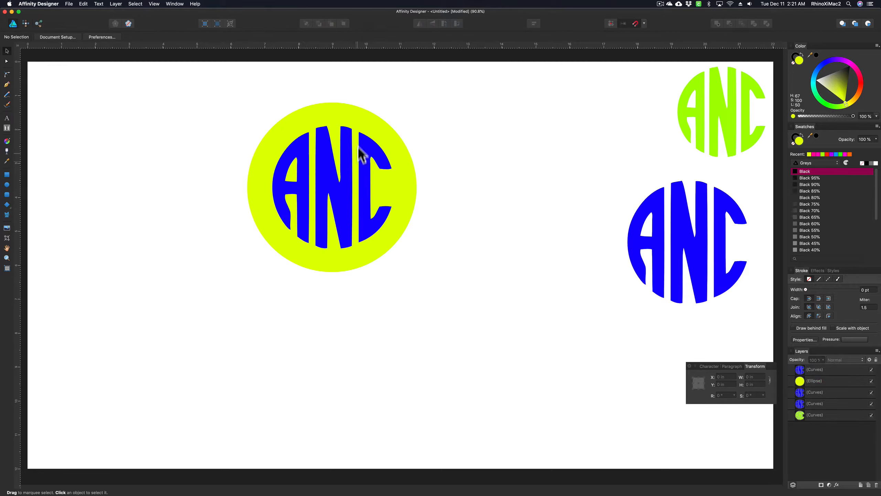
Enlarge the blue monogram about its centre to about 4.48 by 4.6 in and nudge it slightly left inside the circle.
{"action": "left_click", "coordinate": [369, 221]}
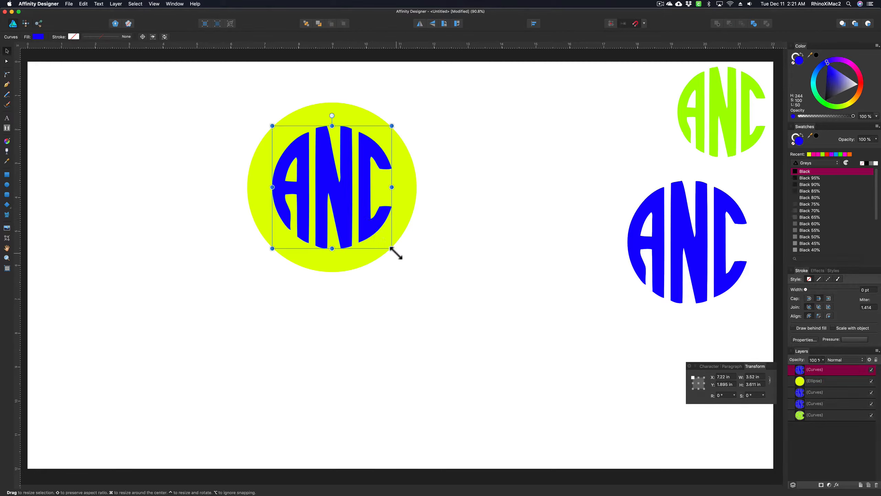
{"action": "left_click_drag", "start_coordinate": [391, 248], "coordinate": [408, 265]}
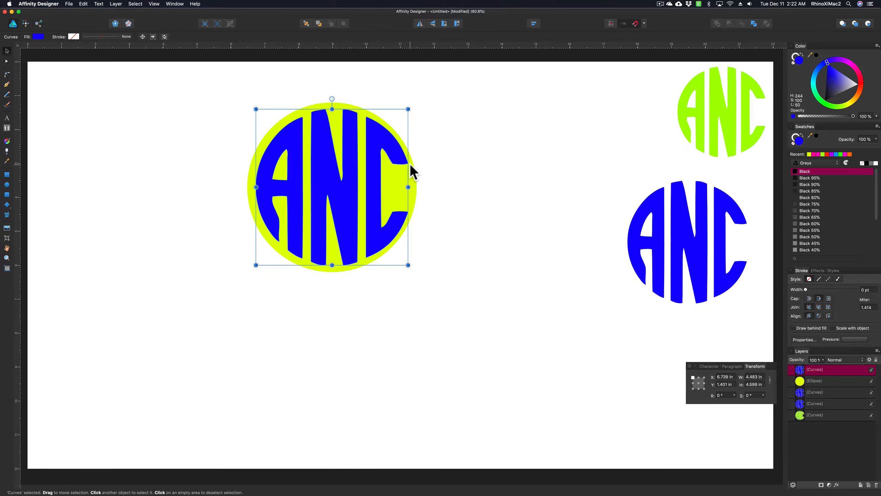
{"action": "key", "text": "Left"}
{"action": "key", "text": "Left"}
{"action": "key", "text": "Left"}
{"action": "key", "text": "Left"}
{"action": "key", "text": "Left"}
{"action": "key", "text": "Left"}
{"action": "key", "text": "Left"}
{"action": "key", "text": "Left"}
{"action": "key", "text": "Left"}
{"action": "key", "text": "Left"}
{"action": "key", "text": "Left"}
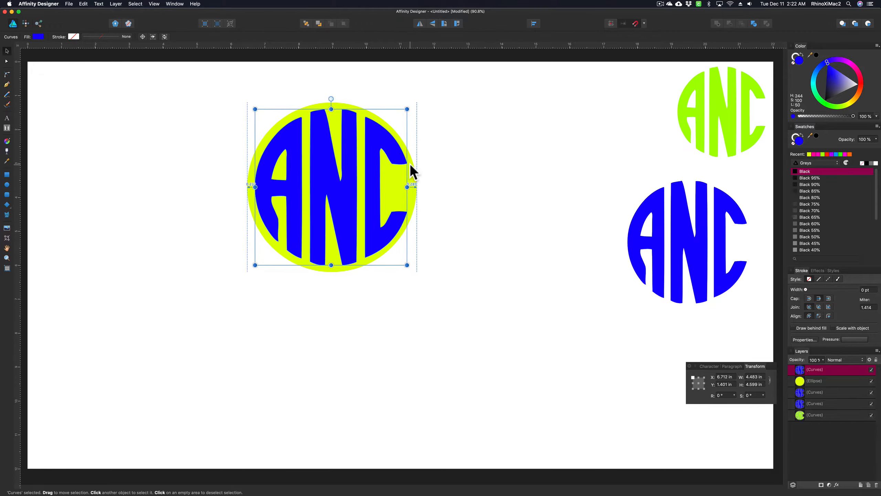
{"action": "left_click", "coordinate": [440, 104]}
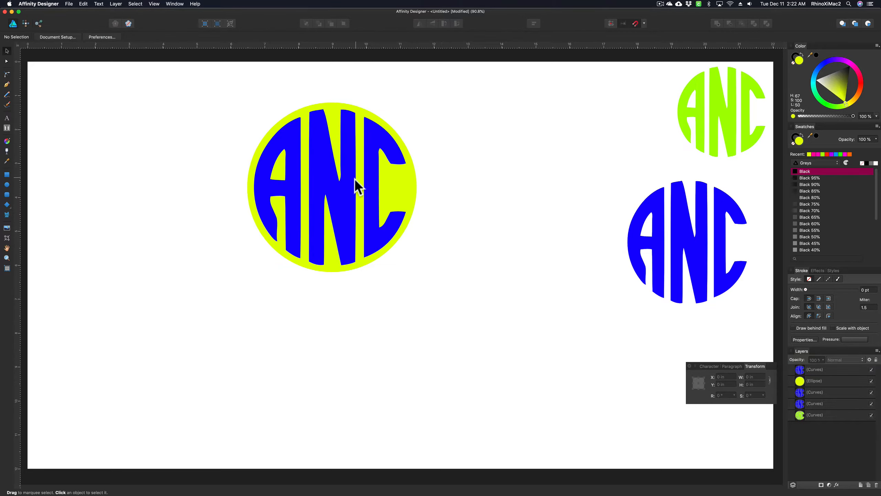
Subtract the blue ANC monogram from the yellow circle to cut the letters out of it.
{"action": "left_click_drag", "start_coordinate": [219, 89], "coordinate": [465, 301]}
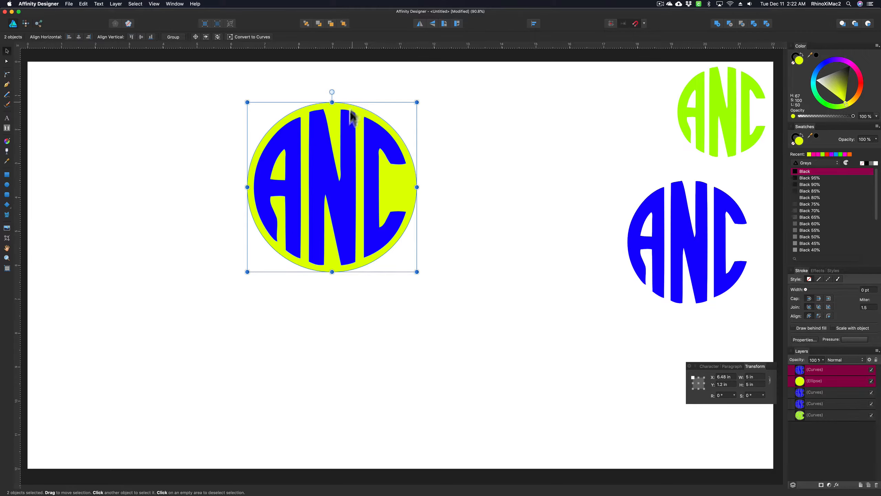
{"action": "left_click", "coordinate": [730, 23]}
{"action": "left_click", "coordinate": [517, 176]}
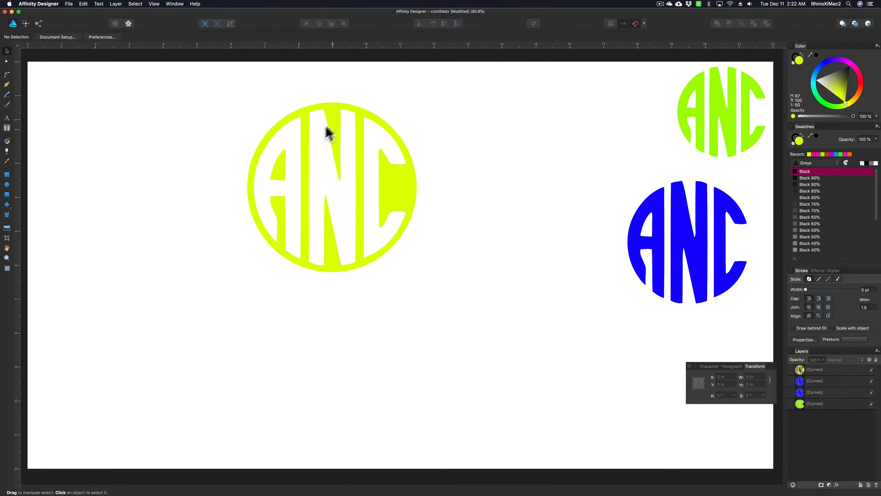
Shrink the yellow cut-out monogram circle and place it beside the green ANC monogram.
{"action": "left_click_drag", "start_coordinate": [328, 132], "coordinate": [265, 168]}
{"action": "left_click_drag", "start_coordinate": [354, 307], "coordinate": [338, 288]}
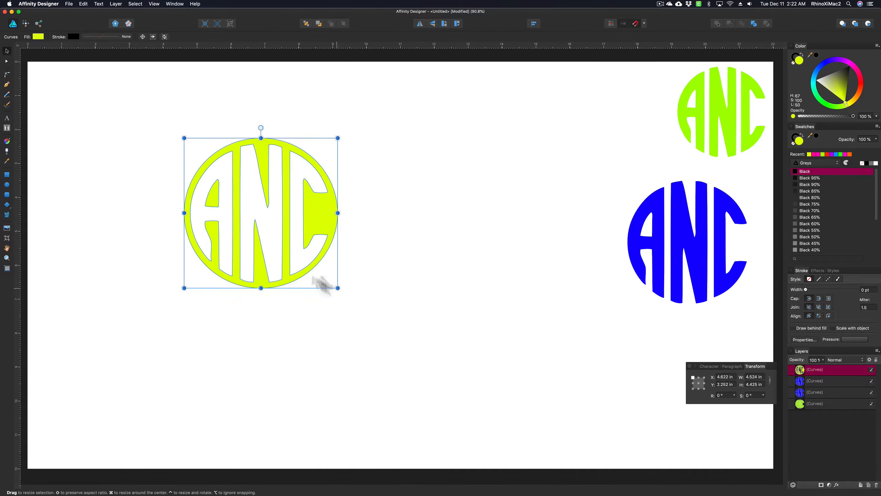
{"action": "left_click_drag", "start_coordinate": [184, 138], "coordinate": [269, 221]}
{"action": "left_click_drag", "start_coordinate": [293, 253], "coordinate": [640, 118]}
{"action": "left_click", "coordinate": [114, 241]}
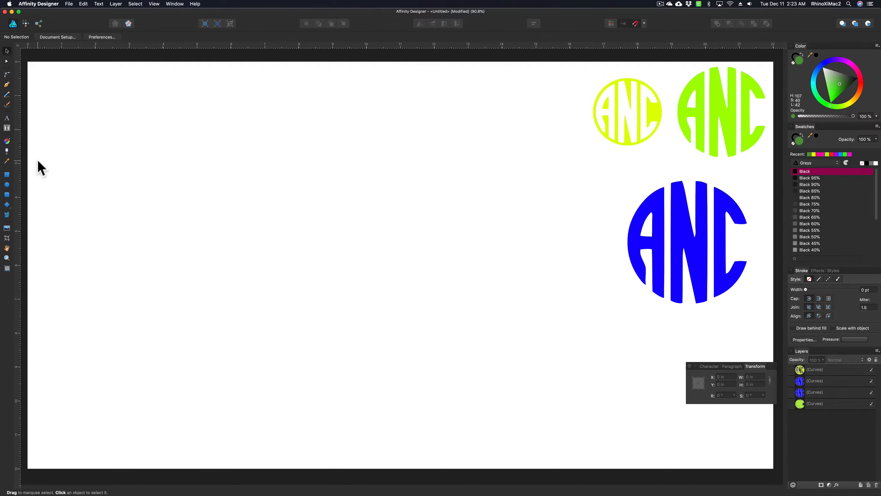
Draw a heart shape about 5.16 in wide on the empty part of the page and change its fill hue to red.
{"action": "left_click", "coordinate": [8, 205]}
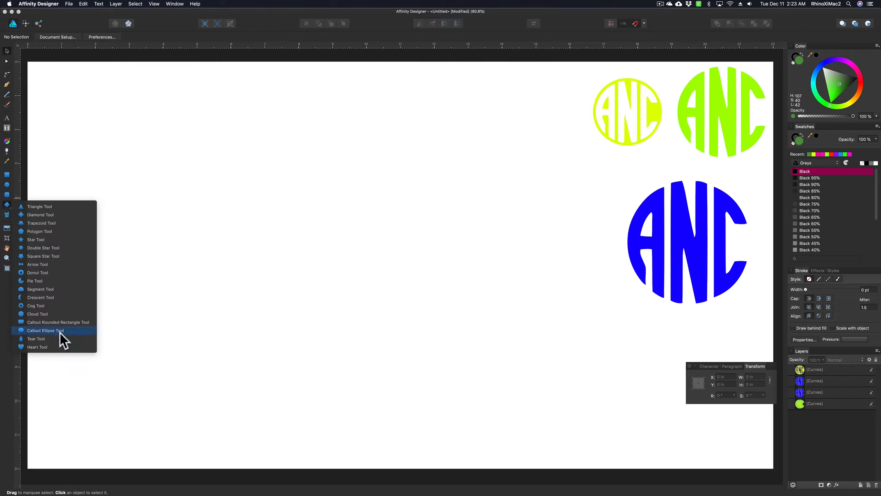
{"action": "left_click", "coordinate": [60, 346]}
{"action": "left_click_drag", "start_coordinate": [248, 188], "coordinate": [505, 365]}
{"action": "left_click", "coordinate": [860, 73]}
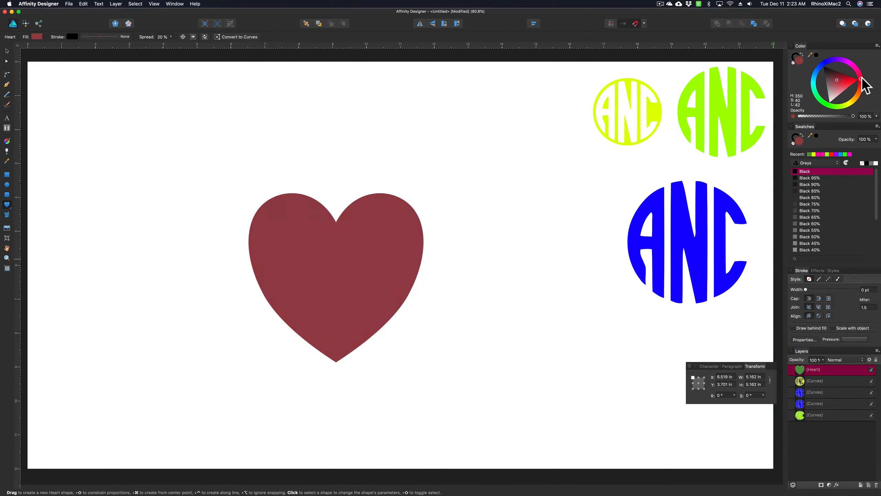
Give the heart a bright red fill and reshape it to about 5.52 in wide with a 16% spread.
{"action": "mouse_move", "coordinate": [850, 76]}
{"action": "left_mouse_down"}
{"action": "mouse_move", "coordinate": [862, 67]}
{"action": "mouse_move", "coordinate": [864, 74]}
{"action": "left_mouse_up"}
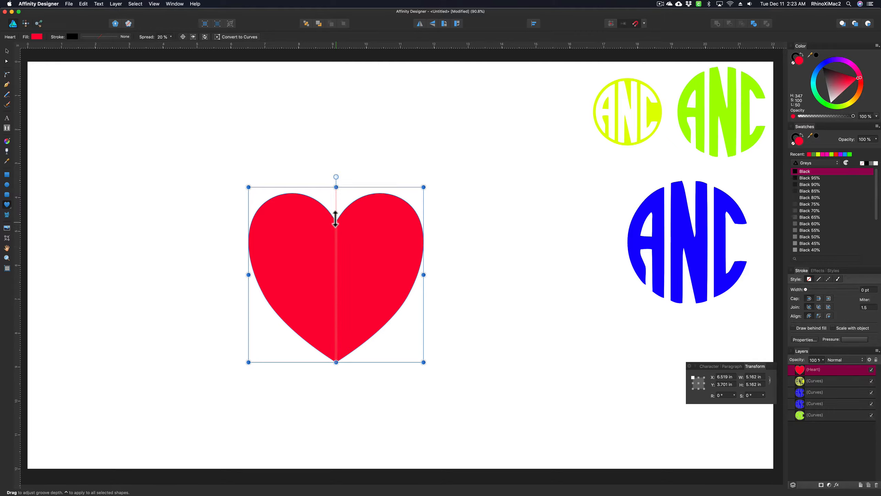
{"action": "mouse_move", "coordinate": [336, 219]}
{"action": "left_mouse_down"}
{"action": "mouse_move", "coordinate": [337, 205]}
{"action": "mouse_move", "coordinate": [342, 264]}
{"action": "mouse_move", "coordinate": [349, 212]}
{"action": "left_mouse_up"}
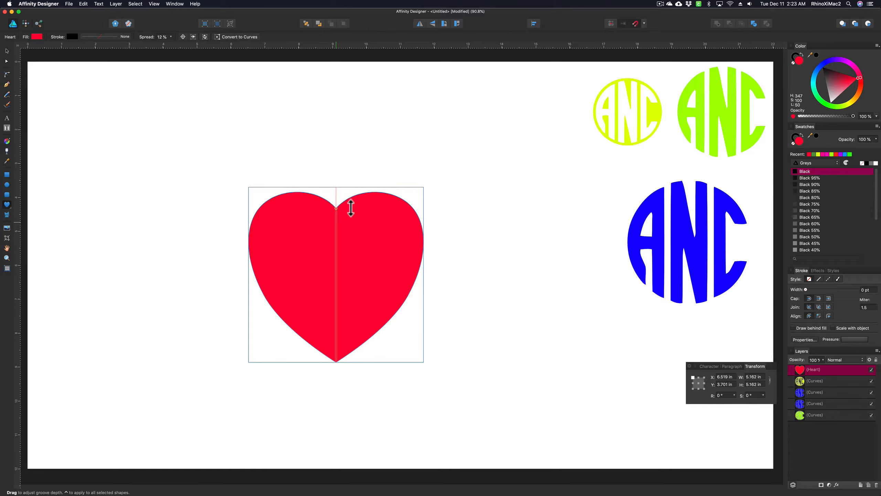
{"action": "left_click_drag", "start_coordinate": [424, 275], "coordinate": [436, 274]}
{"action": "left_click_drag", "start_coordinate": [342, 204], "coordinate": [342, 215]}
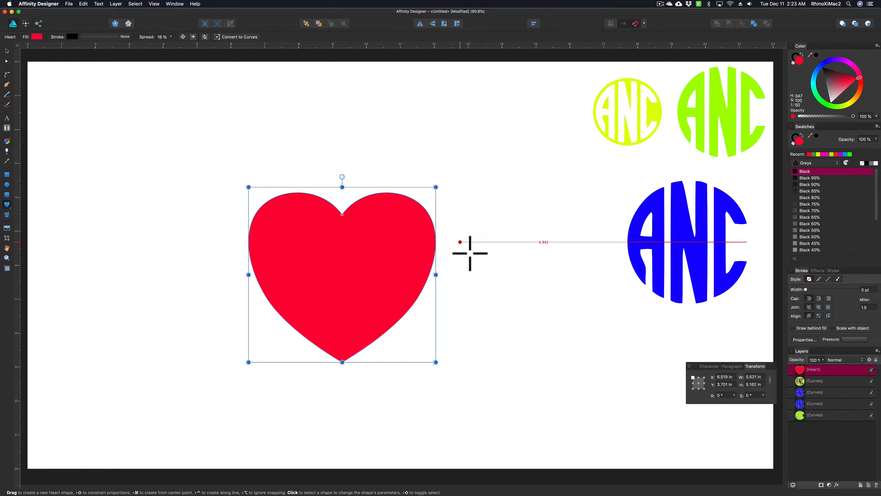
Move the heart toward the page's left edge and place a duplicate of it alongside at the same height.
{"action": "left_click", "coordinate": [460, 275]}
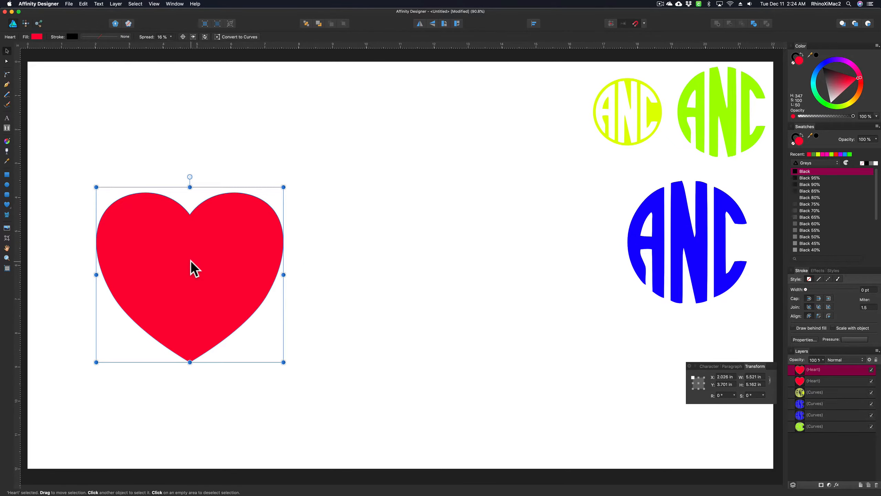
{"action": "left_click_drag", "start_coordinate": [189, 263], "coordinate": [409, 275]}
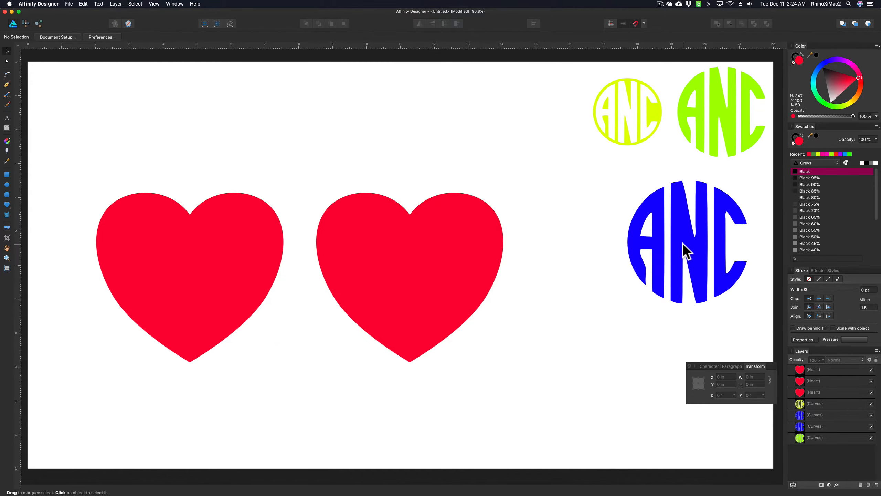
Copy the blue ANC monogram onto the left heart, in front of it, and subtract it to cut the letters out.
{"action": "left_click", "coordinate": [686, 247]}
{"action": "left_click_drag", "start_coordinate": [689, 246], "coordinate": [186, 275]}
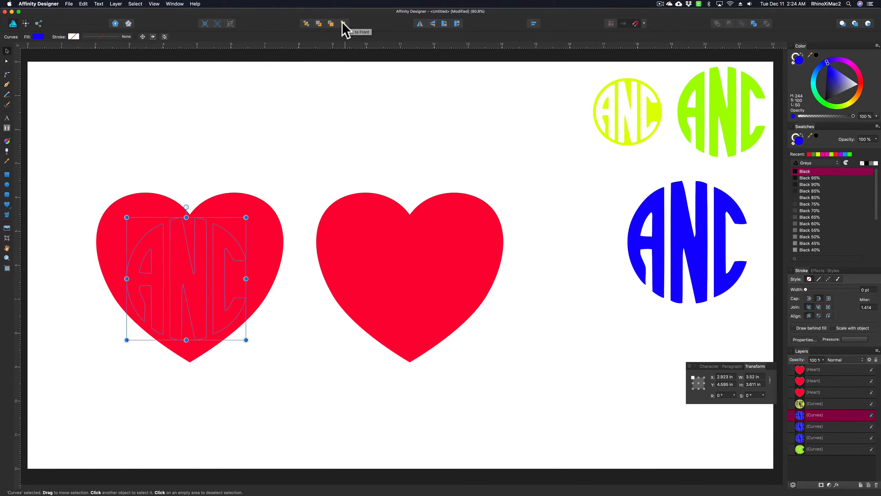
{"action": "left_click", "coordinate": [343, 23]}
{"action": "left_click_drag", "start_coordinate": [87, 166], "coordinate": [289, 364]}
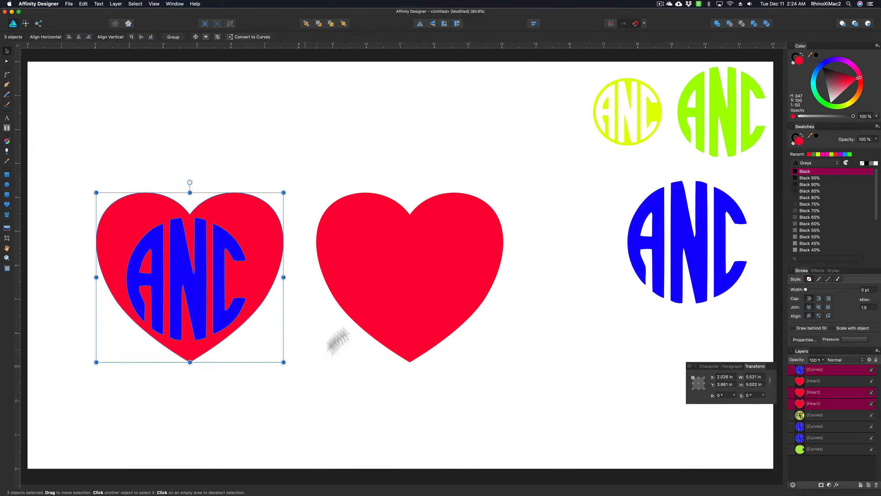
{"action": "left_click", "coordinate": [731, 24]}
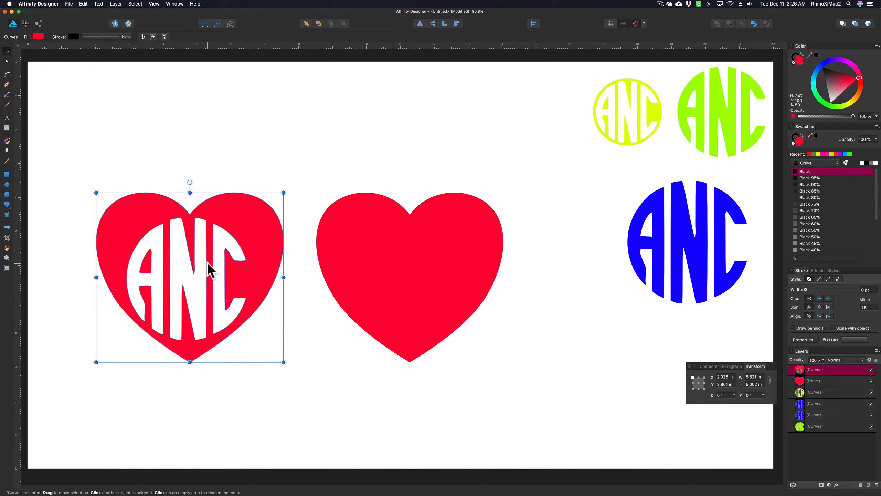
{"action": "left_click", "coordinate": [761, 124]}
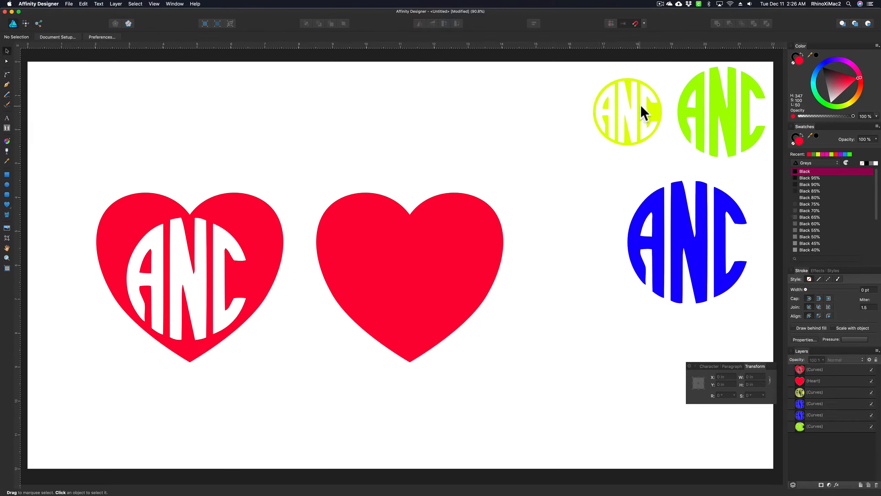
Copy the yellow circle monogram onto the right heart, enlarged to about 3.4 by 3.33 in and centred horizontally.
{"action": "left_click", "coordinate": [655, 110]}
{"action": "left_click_drag", "start_coordinate": [659, 113], "coordinate": [468, 328]}
{"action": "mouse_move", "coordinate": [413, 245]}
{"action": "left_mouse_down"}
{"action": "mouse_move", "coordinate": [411, 255]}
{"action": "mouse_move", "coordinate": [420, 248]}
{"action": "left_mouse_up"}
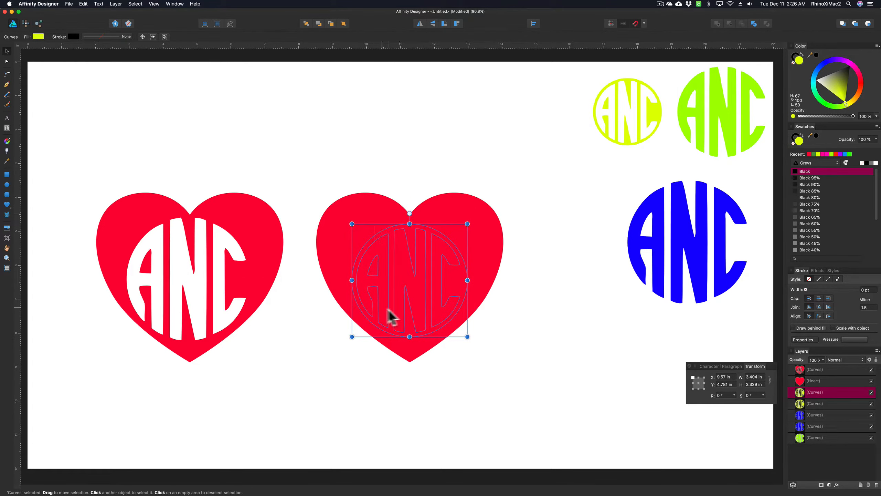
Bring the yellow circle monogram in front of the right heart and subtract it from the heart.
{"action": "left_click", "coordinate": [344, 24]}
{"action": "left_click_drag", "start_coordinate": [299, 161], "coordinate": [548, 386]}
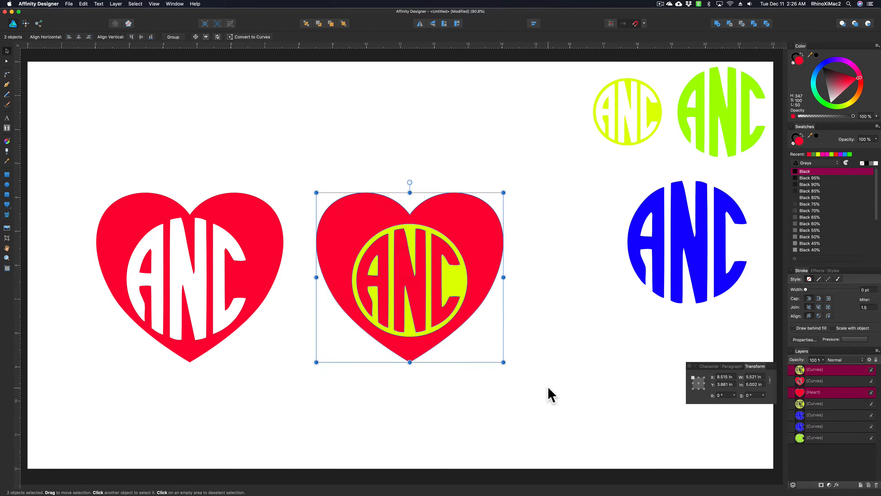
{"action": "left_click", "coordinate": [730, 23]}
{"action": "left_click", "coordinate": [560, 136]}
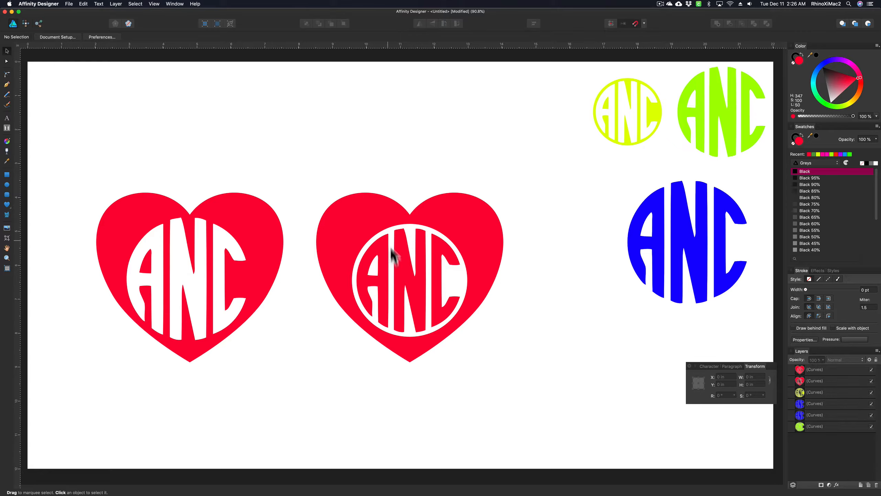
Shrink both cut-out hearts together and place them below the large blue ANC monogram.
{"action": "left_click_drag", "start_coordinate": [88, 165], "coordinate": [577, 411]}
{"action": "left_click_drag", "start_coordinate": [503, 363], "coordinate": [743, 336]}
{"action": "left_click", "coordinate": [255, 289]}
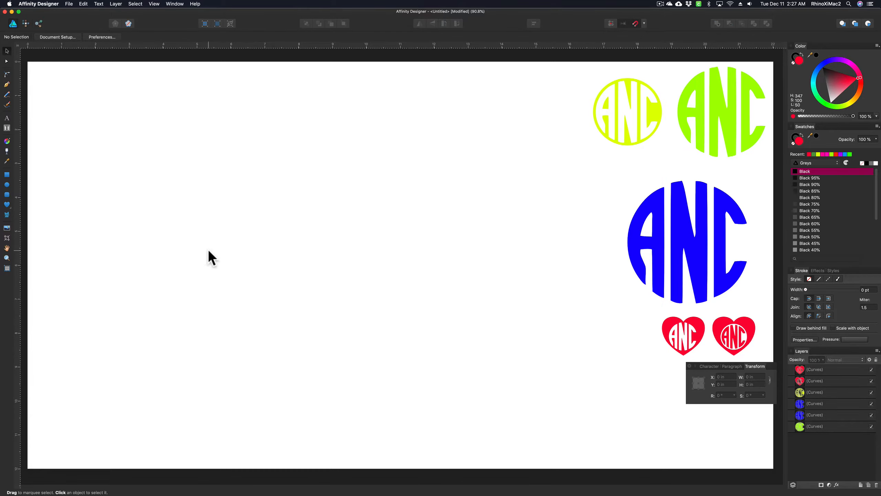
Draw a green cog shape about 5.72 in wide on the empty part of the page.
{"action": "left_click", "coordinate": [7, 205]}
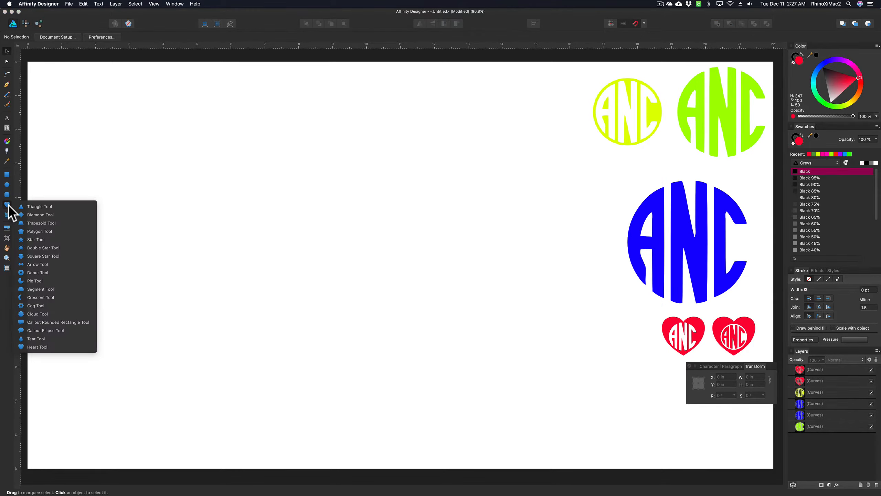
{"action": "left_click", "coordinate": [36, 306]}
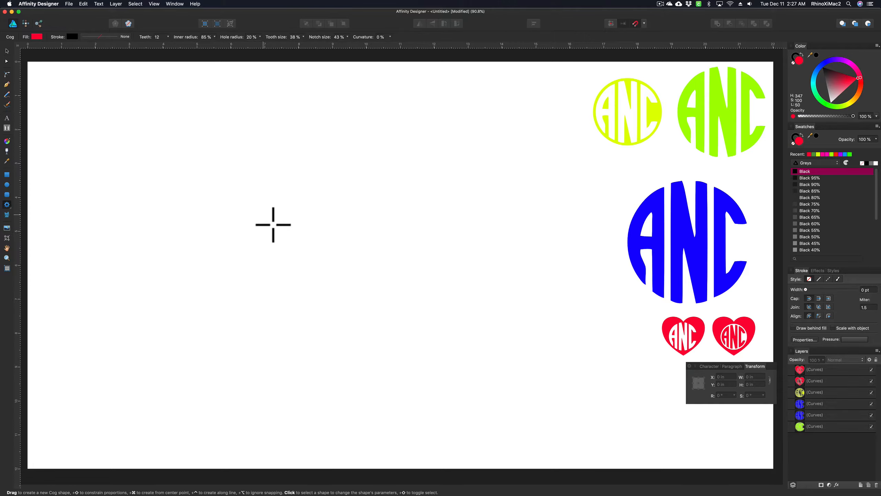
{"action": "left_click_drag", "start_coordinate": [273, 225], "coordinate": [370, 326]}
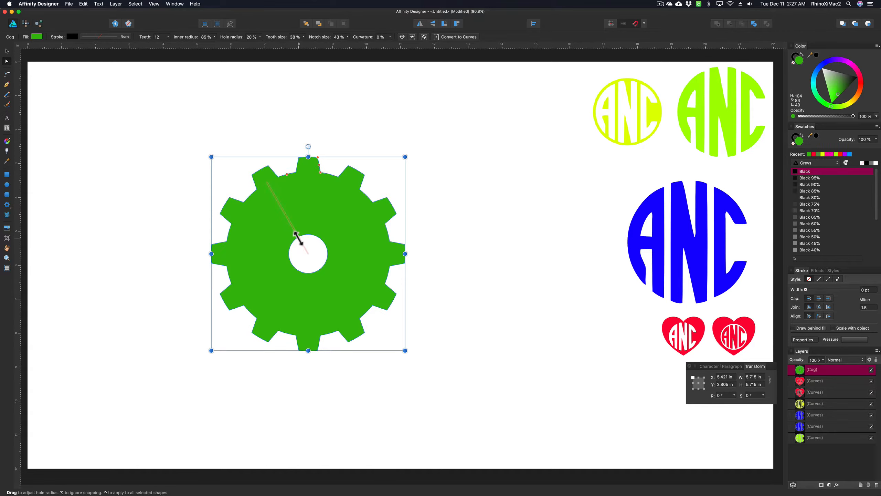
Reshape the cog into a flower with hole radius 0%, inner radius 65%, tooth size 0%, notch size 0% and curvature 100%.
{"action": "left_click_drag", "start_coordinate": [297, 233], "coordinate": [318, 266]}
{"action": "left_click_drag", "start_coordinate": [287, 173], "coordinate": [294, 195]}
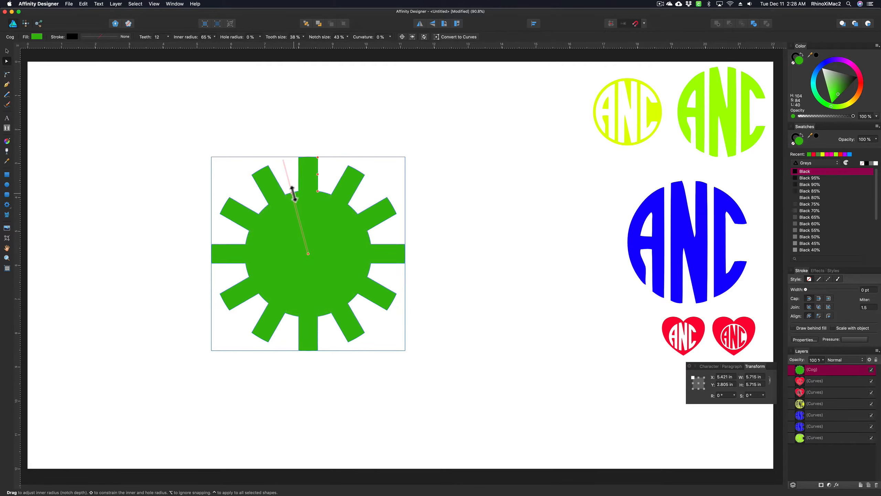
{"action": "mouse_move", "coordinate": [318, 157]}
{"action": "left_mouse_down"}
{"action": "mouse_move", "coordinate": [336, 161]}
{"action": "mouse_move", "coordinate": [295, 157]}
{"action": "mouse_move", "coordinate": [321, 171]}
{"action": "left_mouse_up"}
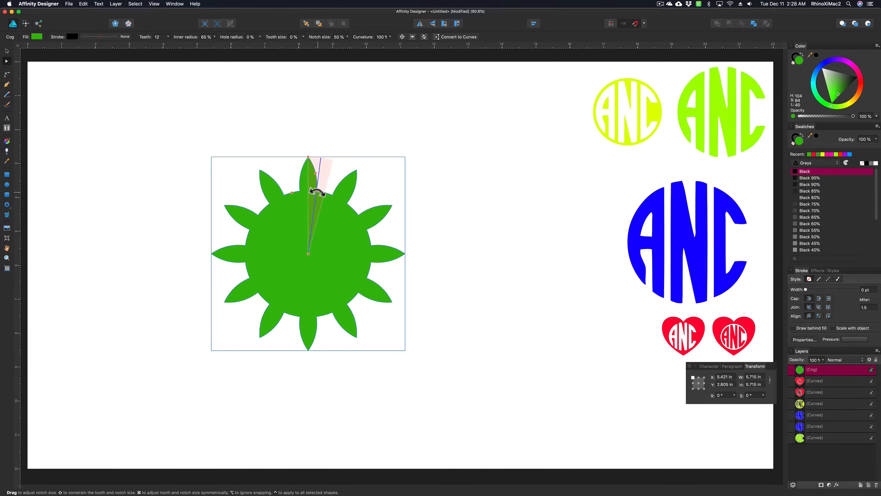
{"action": "left_click_drag", "start_coordinate": [316, 192], "coordinate": [323, 193]}
{"action": "left_click", "coordinate": [193, 143]}
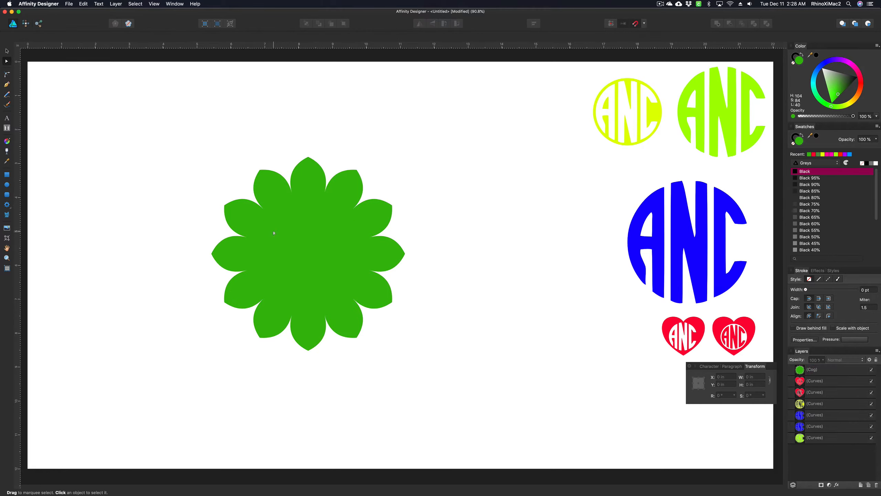
Reduce the flower's inner radius to 56% and move the flower up and right to about X 6.66, Y 2.27 in.
{"action": "left_click", "coordinate": [292, 186]}
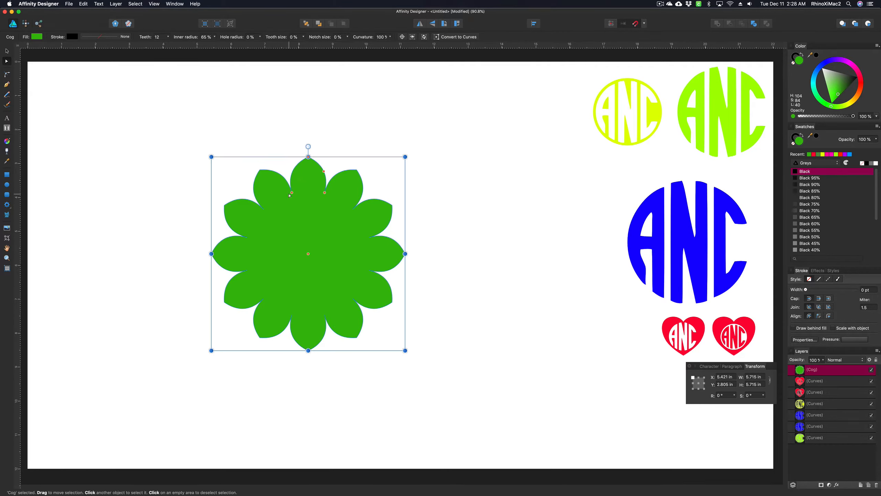
{"action": "left_click_drag", "start_coordinate": [292, 193], "coordinate": [341, 175]}
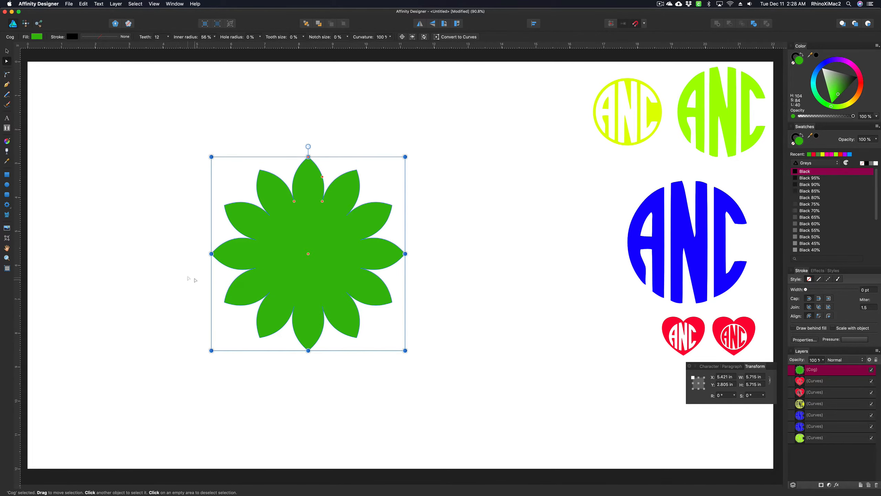
{"action": "left_click_drag", "start_coordinate": [308, 254], "coordinate": [349, 237]}
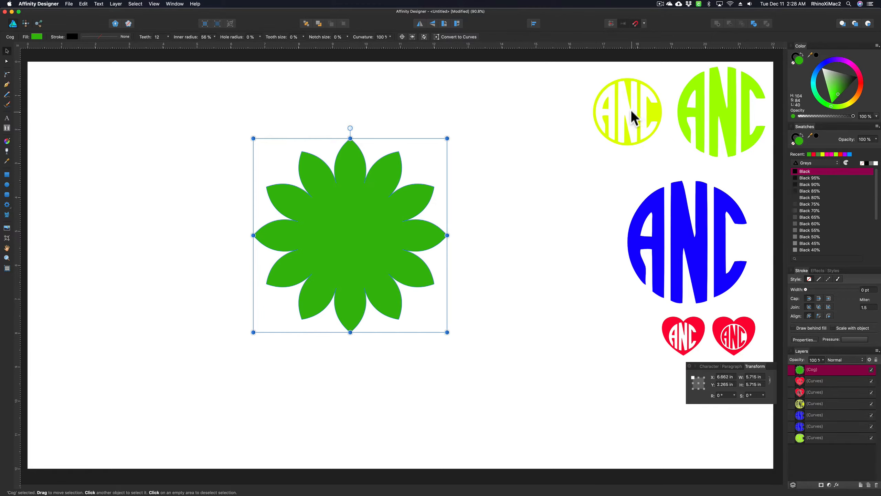
Copy the yellow circle monogram to the centre of the green flower and bring it to the front.
{"action": "left_click", "coordinate": [653, 118]}
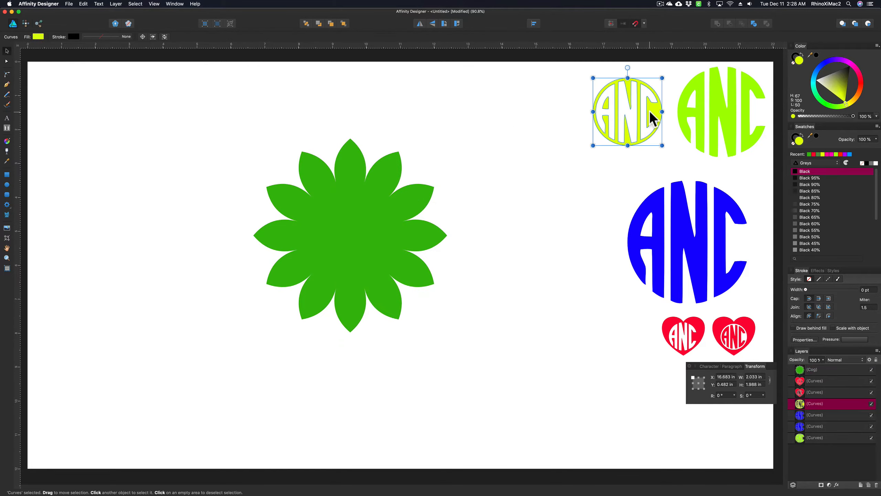
{"action": "left_click_drag", "start_coordinate": [652, 118], "coordinate": [372, 239]}
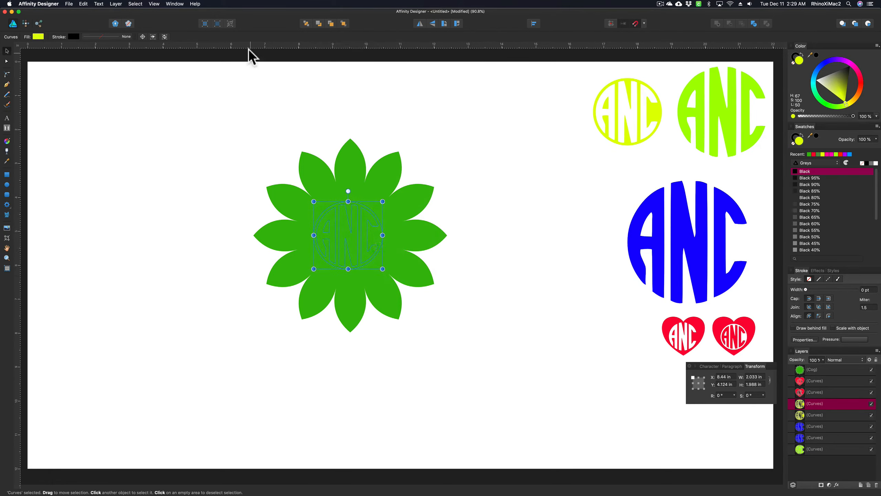
{"action": "left_click", "coordinate": [343, 24]}
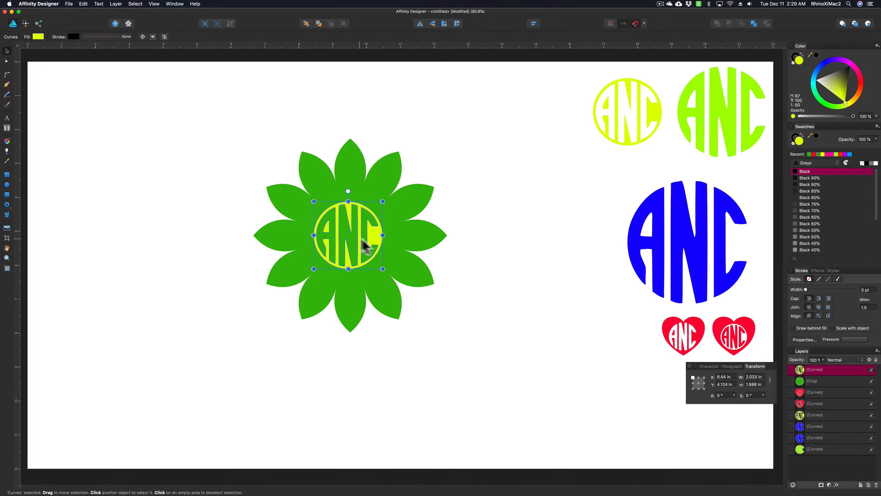
{"action": "mouse_move", "coordinate": [365, 245]}
{"action": "left_mouse_down"}
{"action": "mouse_move", "coordinate": [548, 304]}
{"action": "mouse_move", "coordinate": [361, 245]}
{"action": "left_mouse_up"}
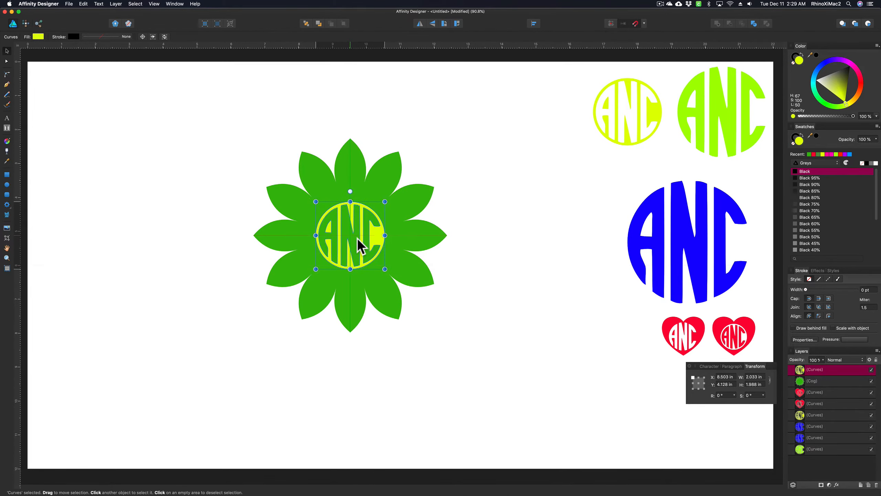
{"action": "left_click", "coordinate": [524, 264]}
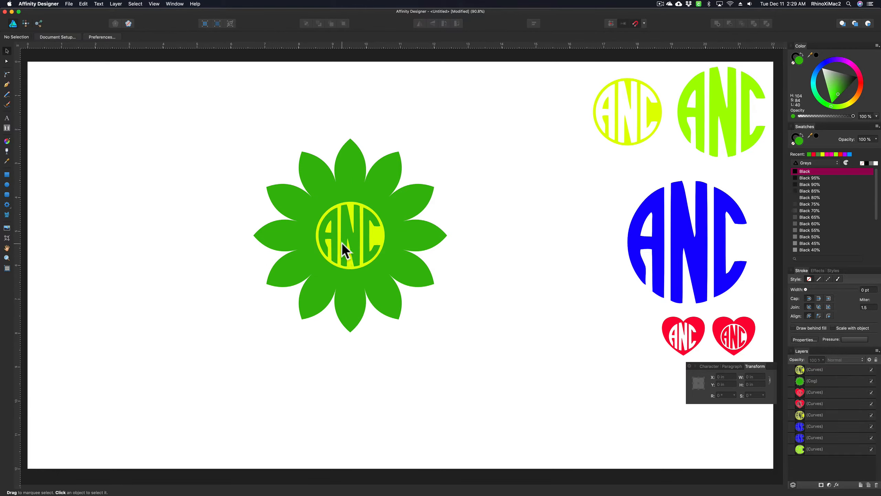
Subtract the yellow circle monogram from the green flower.
{"action": "left_click_drag", "start_coordinate": [201, 97], "coordinate": [502, 370]}
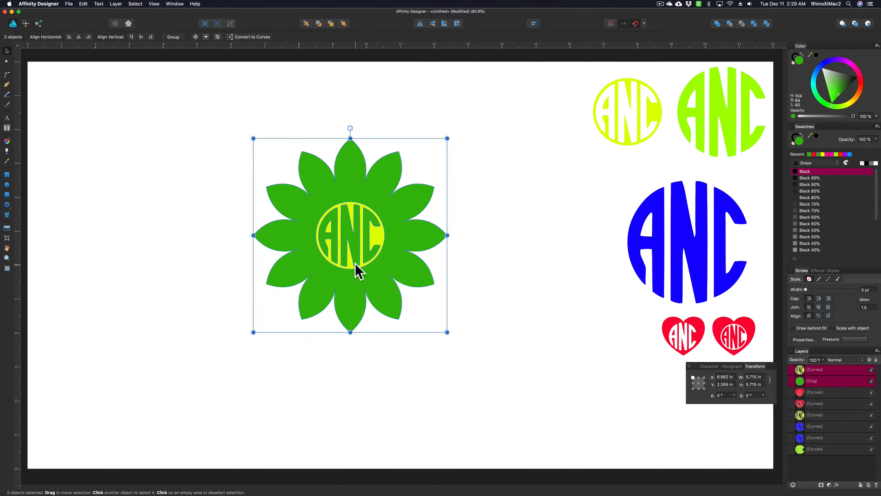
{"action": "left_click", "coordinate": [729, 24]}
{"action": "left_click", "coordinate": [474, 196]}
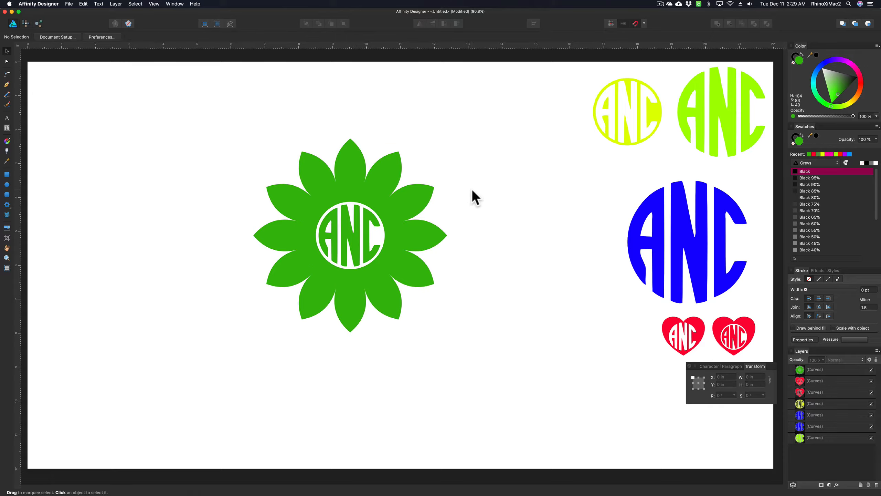
Shrink the cut-out flower and move it below the hearts near the page's lower right corner.
{"action": "left_click", "coordinate": [437, 239]}
{"action": "left_click_drag", "start_coordinate": [448, 330], "coordinate": [324, 195]}
{"action": "left_click_drag", "start_coordinate": [289, 158], "coordinate": [645, 399]}
{"action": "left_click", "coordinate": [616, 350]}
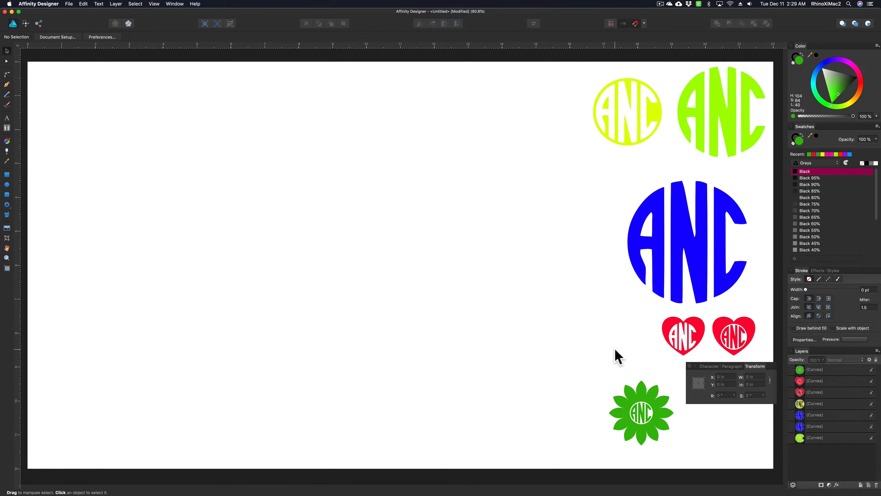
Open anchors.svg from the desktop in Affinity Designer, copy its anchor artwork, close the file and paste the artwork into the monogram document.
{"action": "left_click_drag", "start_coordinate": [810, 22], "coordinate": [773, 19]}
{"action": "right_click", "coordinate": [864, 58]}
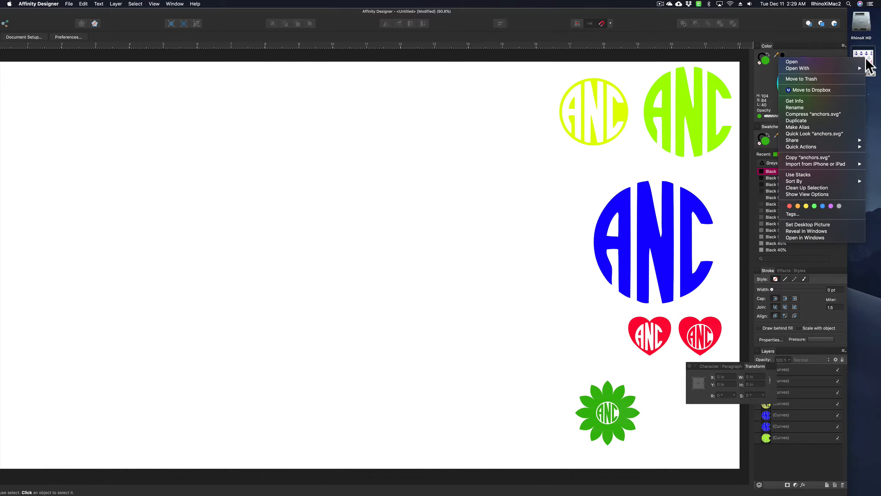
{"action": "mouse_move", "coordinate": [836, 69]}
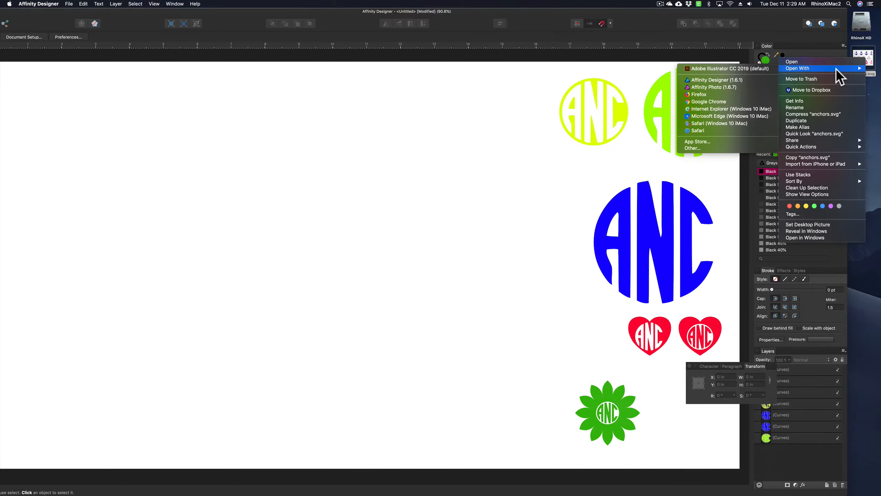
{"action": "left_click", "coordinate": [720, 80]}
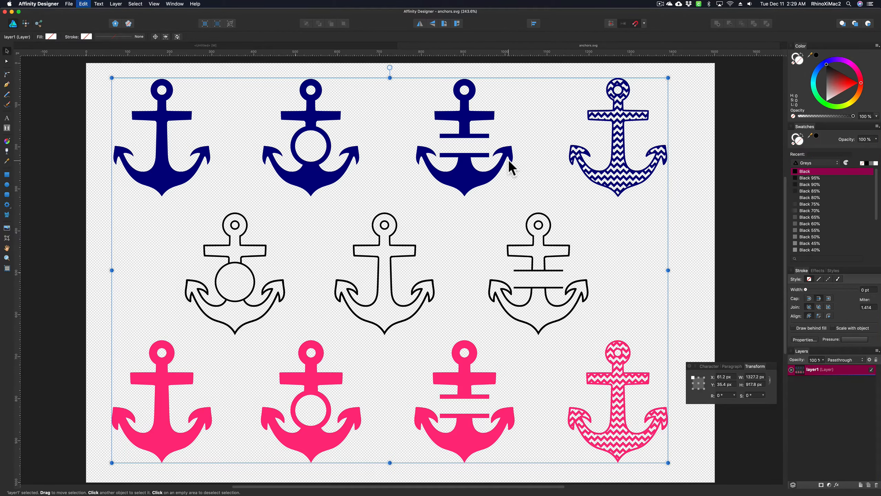
{"action": "key", "text": "super+w"}
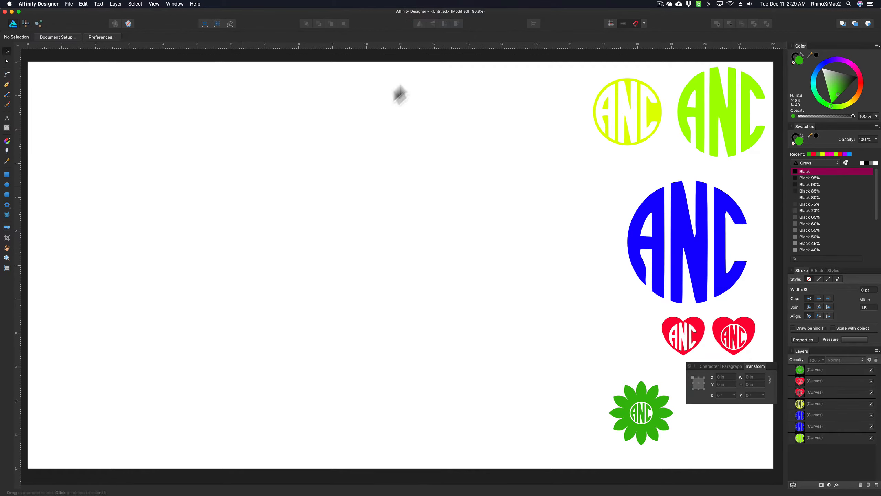
{"action": "key", "text": "super+v"}
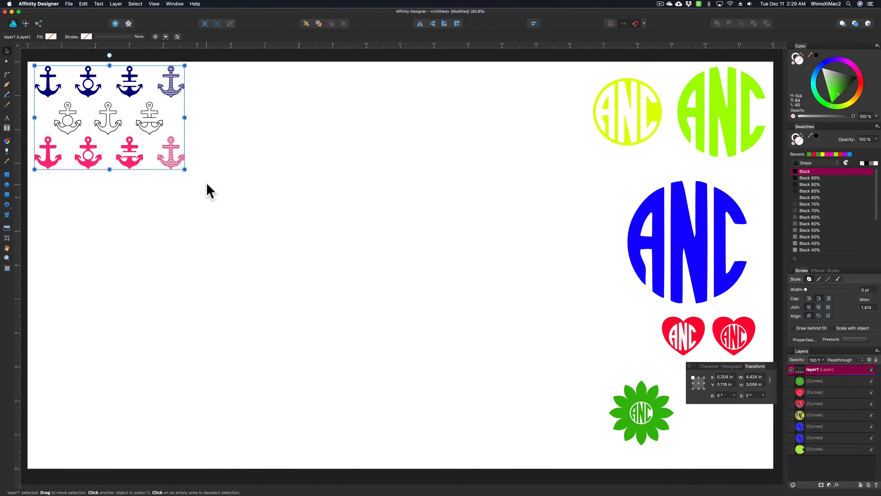
Enlarge the pasted anchor artwork and move the solid navy, pink chevron and navy ring anchors away from the others, toward the page's lower right.
{"action": "left_click_drag", "start_coordinate": [185, 170], "coordinate": [452, 382]}
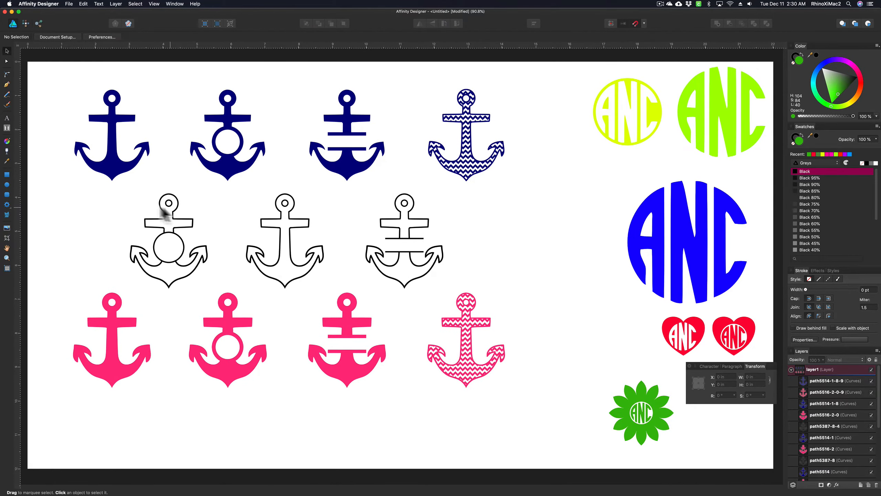
{"action": "left_click_drag", "start_coordinate": [113, 170], "coordinate": [563, 283]}
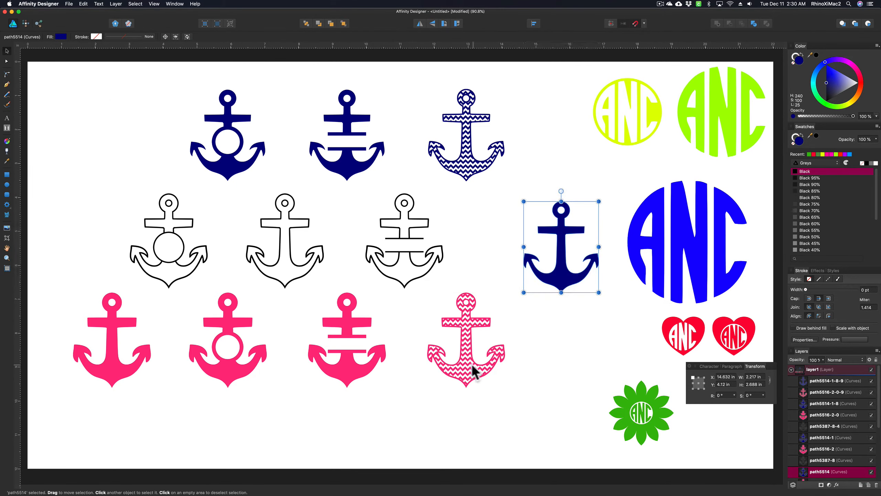
{"action": "left_click_drag", "start_coordinate": [474, 368], "coordinate": [564, 389]}
{"action": "left_click_drag", "start_coordinate": [225, 118], "coordinate": [462, 334]}
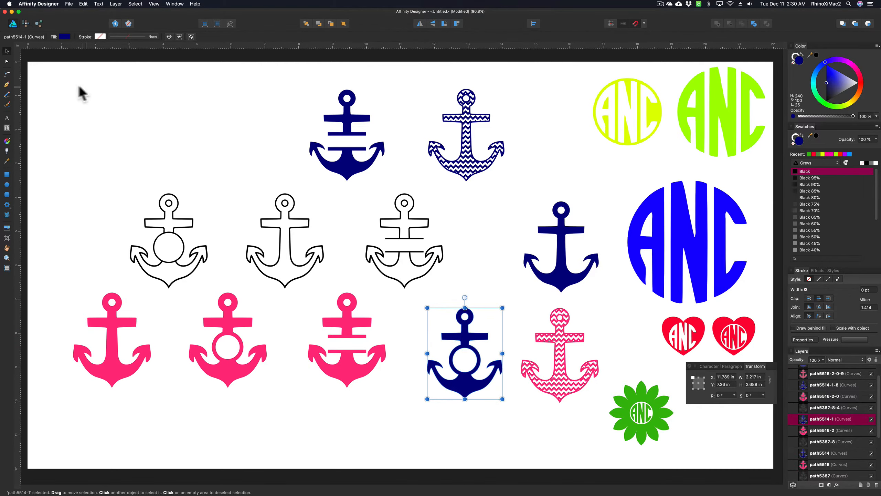
Delete the unneeded anchors, keeping only the solid navy, navy ring and pink chevron ones.
{"action": "left_click_drag", "start_coordinate": [57, 80], "coordinate": [388, 398]}
{"action": "key", "text": "Delete"}
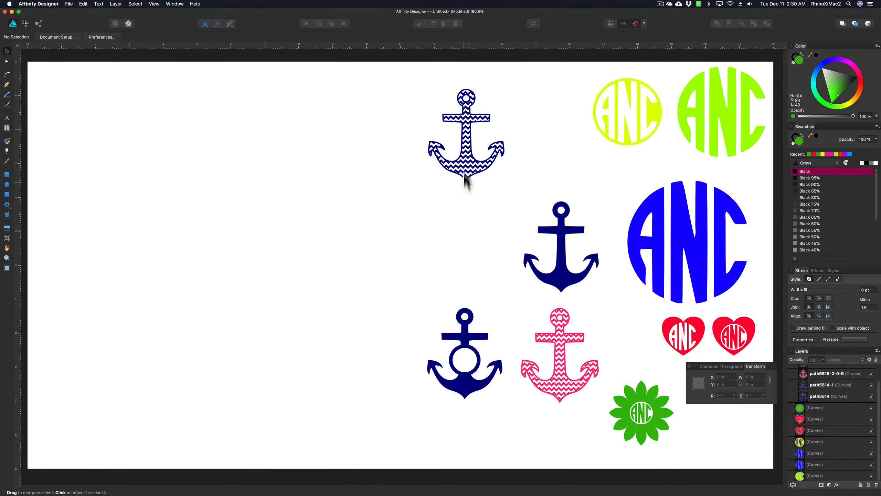
{"action": "left_click", "coordinate": [466, 175]}
{"action": "key", "text": "Delete"}
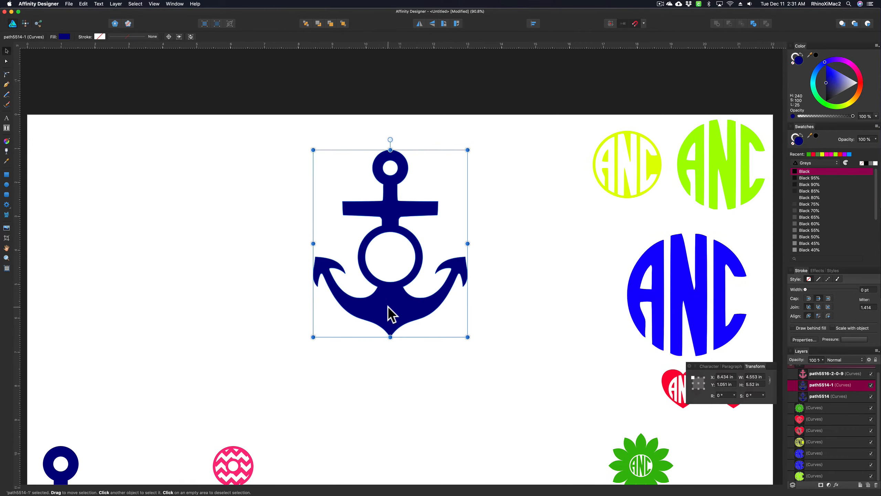
Move the navy ring anchor near the page's top and enlarge it to about 7.35 by 8.9 in.
{"action": "left_click_drag", "start_coordinate": [388, 309], "coordinate": [351, 294]}
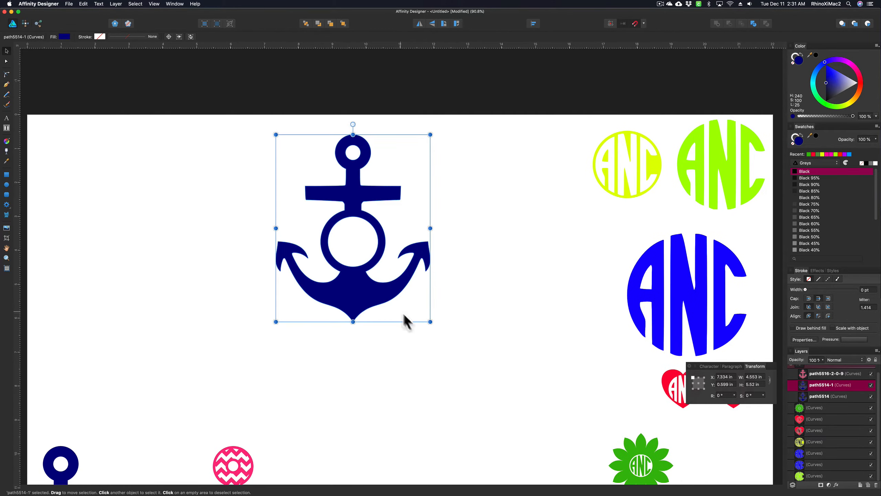
{"action": "left_click_drag", "start_coordinate": [429, 322], "coordinate": [532, 427]}
{"action": "scroll", "coordinate": [689, 252], "scroll_direction": "down", "scroll_amount": 2}
Copy the large blue circle monogram into the anchor's ring and shrink it to about 2.2 in wide so it fits inside.
{"action": "left_click", "coordinate": [689, 252]}
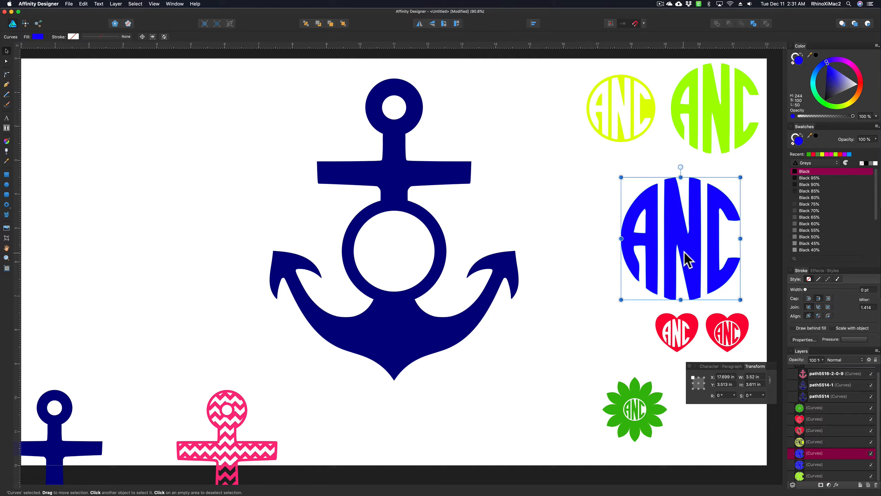
{"action": "left_click_drag", "start_coordinate": [685, 256], "coordinate": [400, 271]}
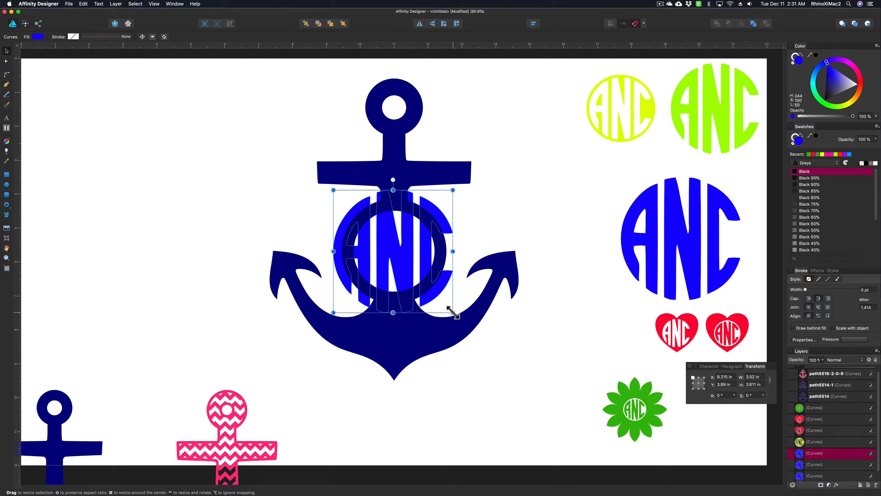
{"action": "left_click_drag", "start_coordinate": [452, 313], "coordinate": [434, 293]}
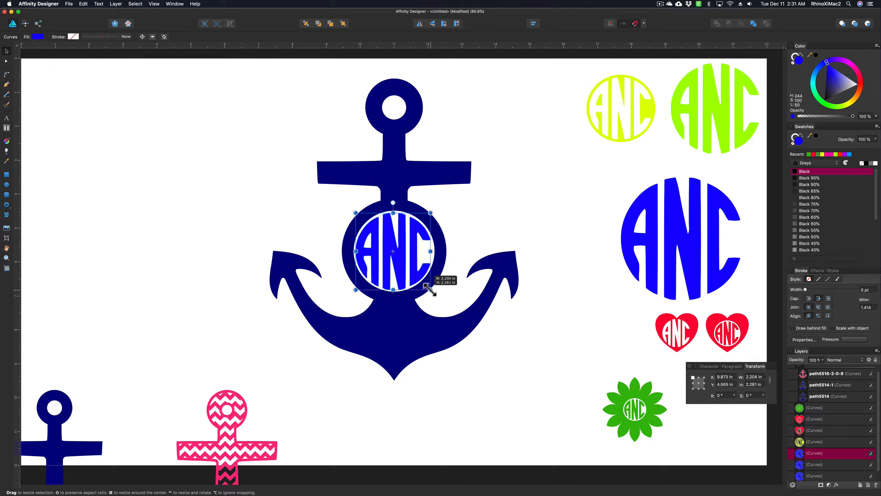
Merge the blue monogram with the ring anchor into one shape, then shrink it to about 1.58 in wide beside the green flower.
{"action": "left_click", "coordinate": [525, 230]}
{"action": "left_click_drag", "start_coordinate": [237, 102], "coordinate": [505, 361]}
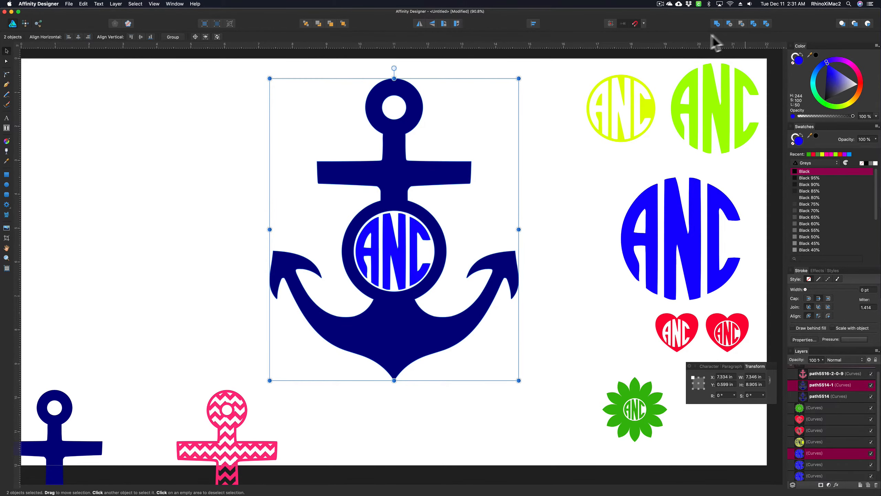
{"action": "left_click", "coordinate": [716, 23]}
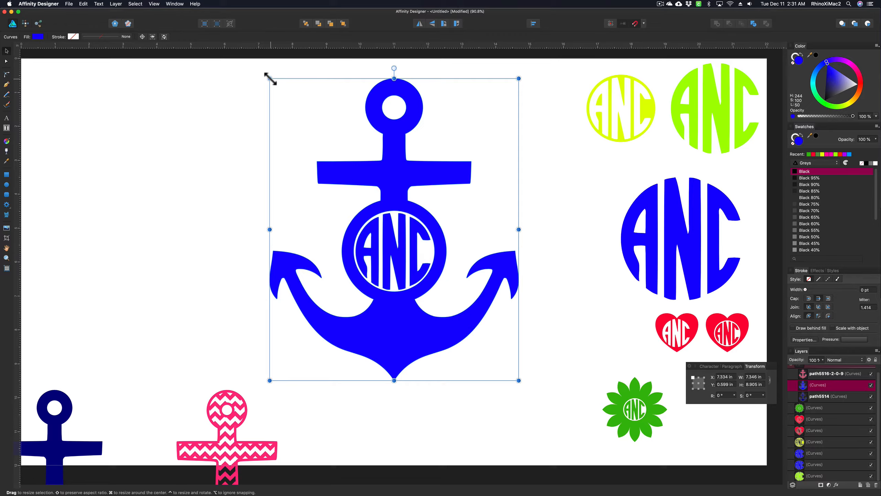
{"action": "left_click_drag", "start_coordinate": [270, 78], "coordinate": [466, 315]}
{"action": "left_click_drag", "start_coordinate": [493, 365], "coordinate": [573, 436]}
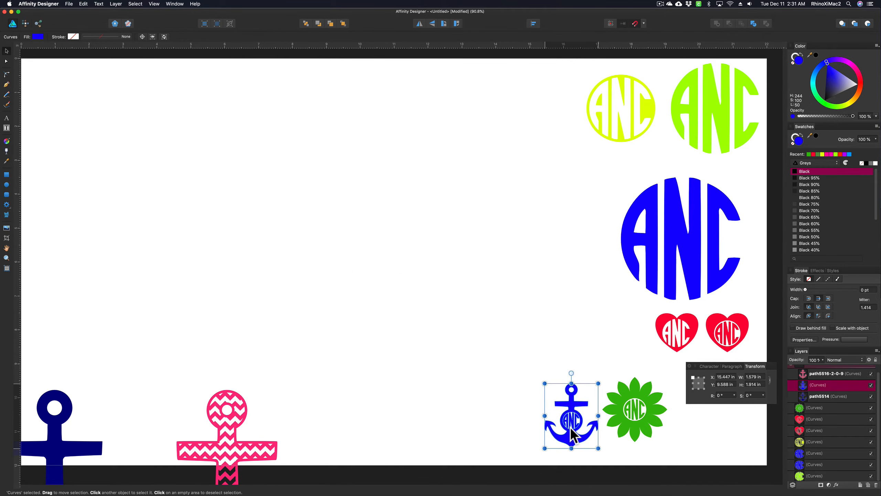
Move and enlarge the solid navy anchor to about 7.84 by 9.5 in, and centre a green circle on its shaft below the crossbar.
{"action": "left_click_drag", "start_coordinate": [62, 453], "coordinate": [306, 176]}
{"action": "left_click_drag", "start_coordinate": [376, 275], "coordinate": [506, 392]}
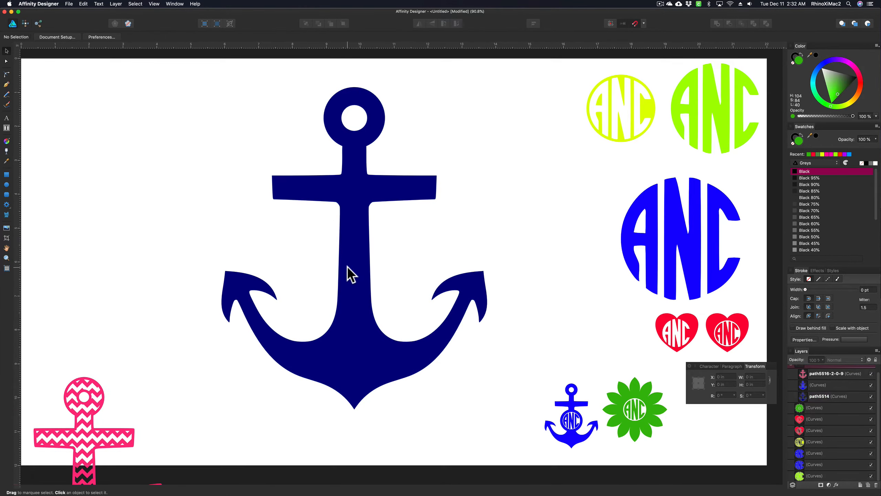
{"action": "left_click", "coordinate": [7, 184]}
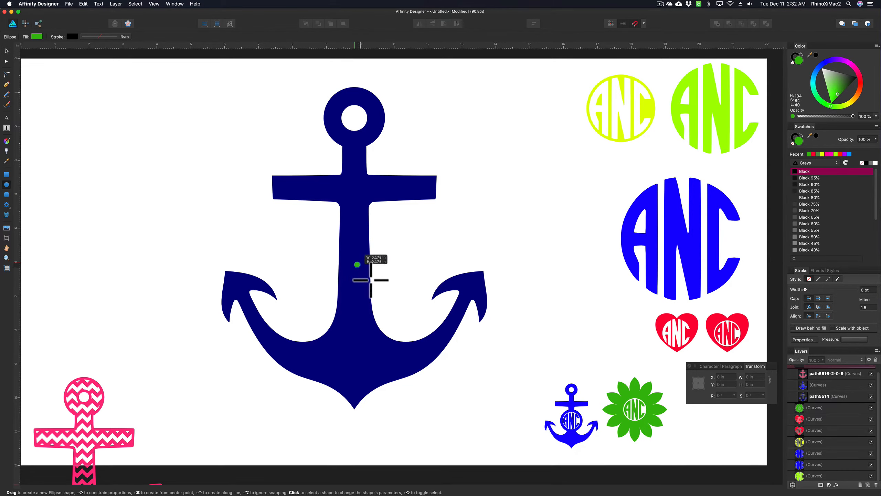
{"action": "left_click_drag", "start_coordinate": [355, 262], "coordinate": [426, 349]}
{"action": "left_click", "coordinate": [6, 51]}
{"action": "left_click_drag", "start_coordinate": [351, 235], "coordinate": [352, 247]}
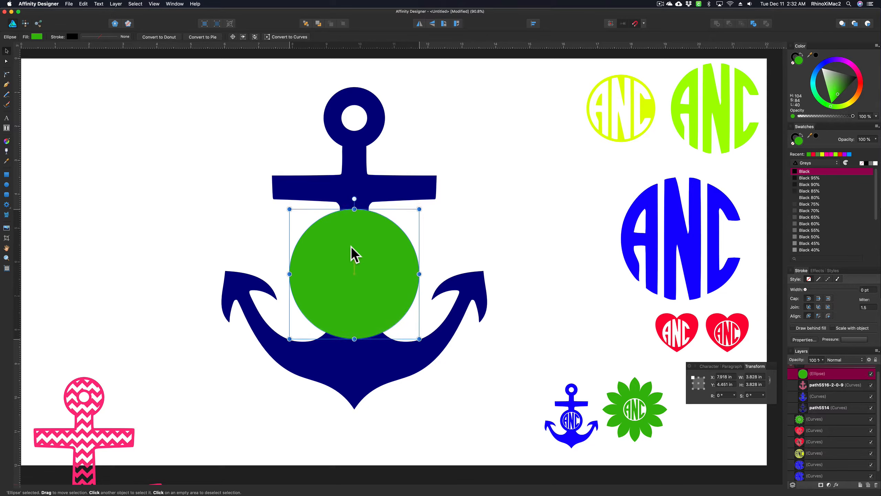
{"action": "left_click_drag", "start_coordinate": [353, 340], "coordinate": [352, 334]}
{"action": "key", "text": "super+d"}
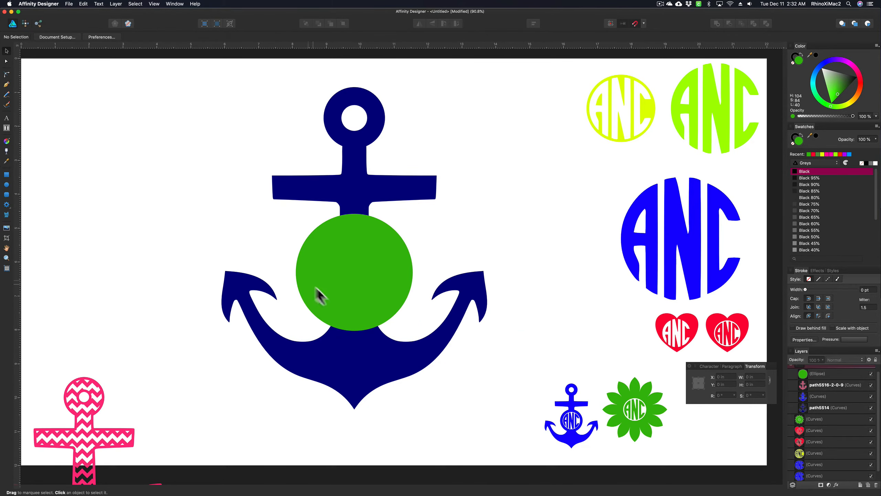
Try to merge the green circle with the solid navy anchor into one shape.
{"action": "left_click_drag", "start_coordinate": [186, 91], "coordinate": [499, 383]}
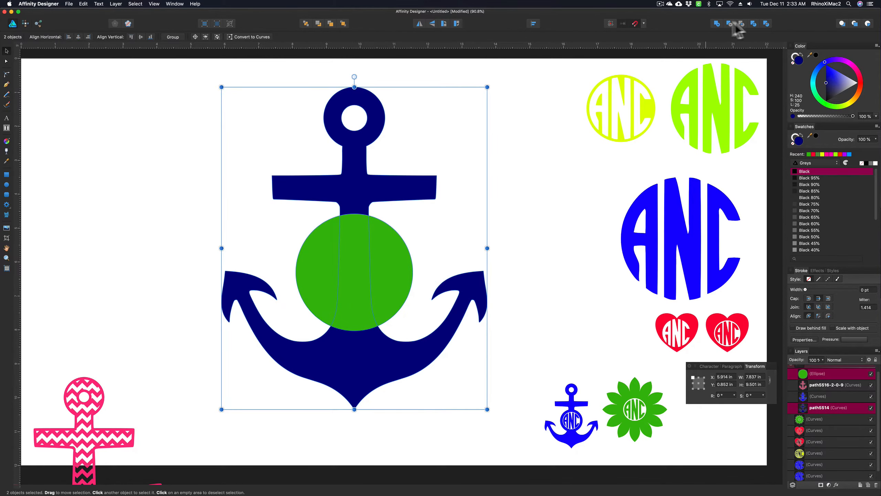
{"action": "left_click", "coordinate": [715, 23]}
{"action": "left_click", "coordinate": [502, 227]}
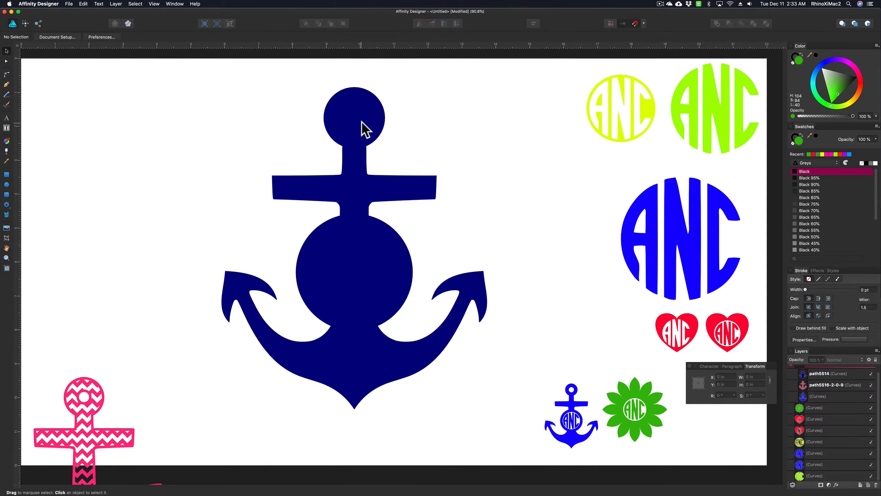
{"action": "left_click_drag", "start_coordinate": [356, 123], "coordinate": [376, 147]}
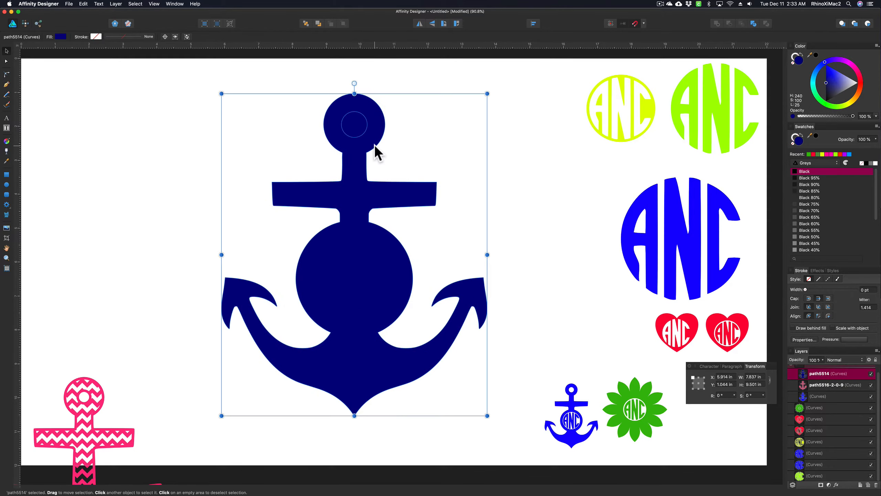
{"action": "left_click", "coordinate": [157, 92]}
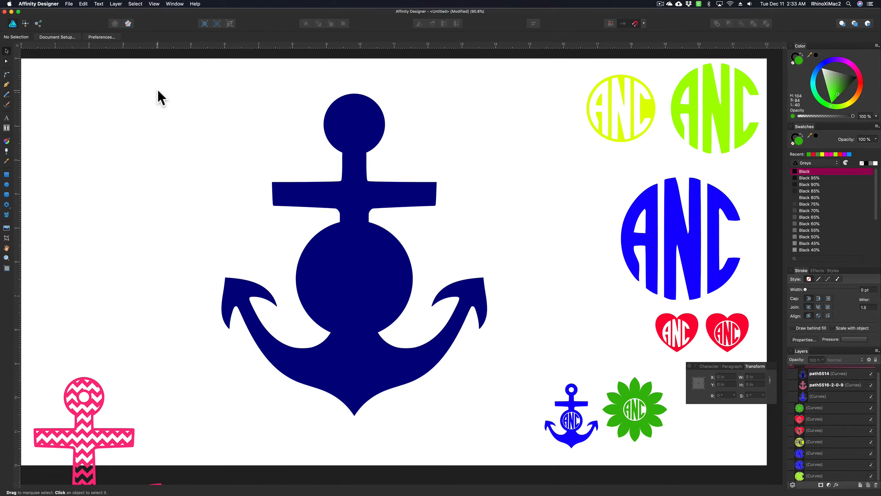
Undo the anchor's move and its merge with the green circle.
{"action": "key", "text": "super+z"}
{"action": "key", "text": "super+z"}
{"action": "key", "text": "super+z"}
{"action": "key", "text": "super+z"}
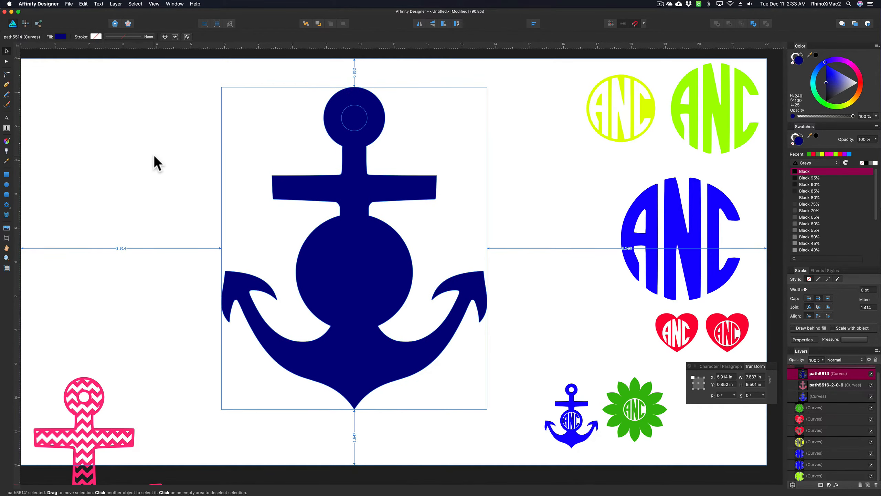
{"action": "key", "text": "super+shift+z"}
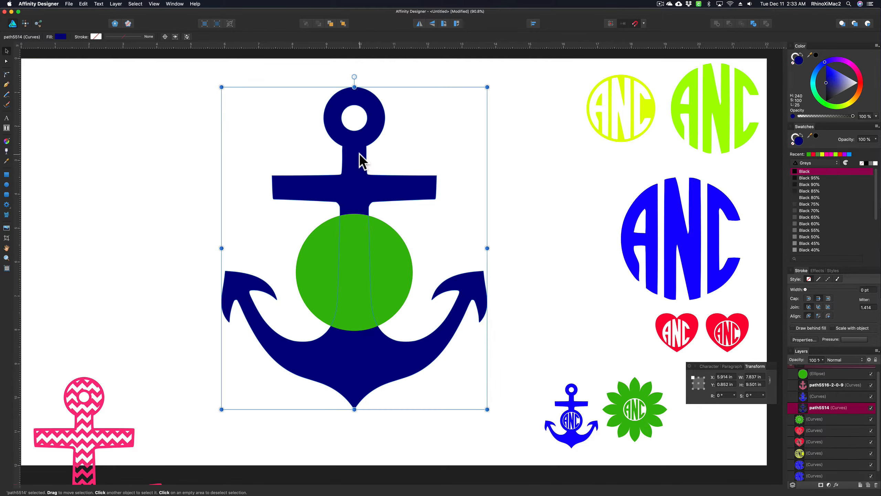
Divide the solid navy anchor into separate curves and combine them again so the hole in its top ring is cut out.
{"action": "left_click", "coordinate": [189, 147]}
{"action": "left_click", "coordinate": [367, 119]}
{"action": "left_click", "coordinate": [753, 24]}
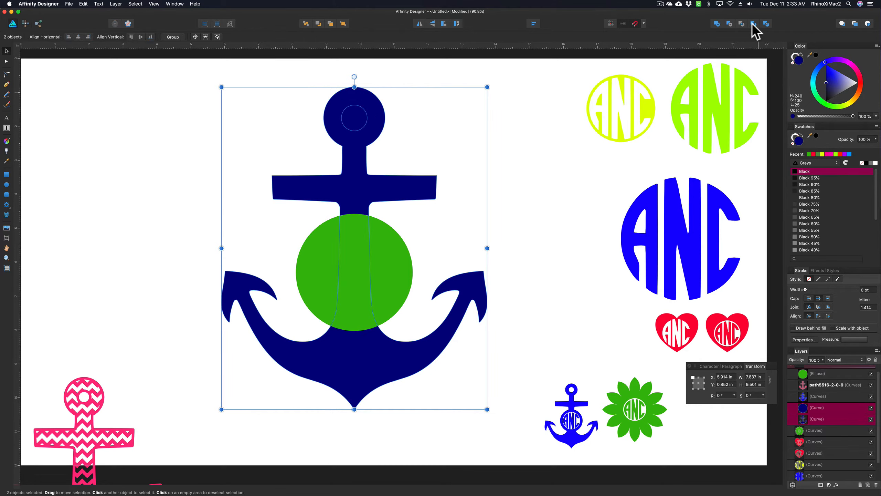
{"action": "left_click", "coordinate": [343, 86]}
{"action": "left_click_drag", "start_coordinate": [289, 73], "coordinate": [413, 167]}
{"action": "left_click", "coordinate": [767, 24]}
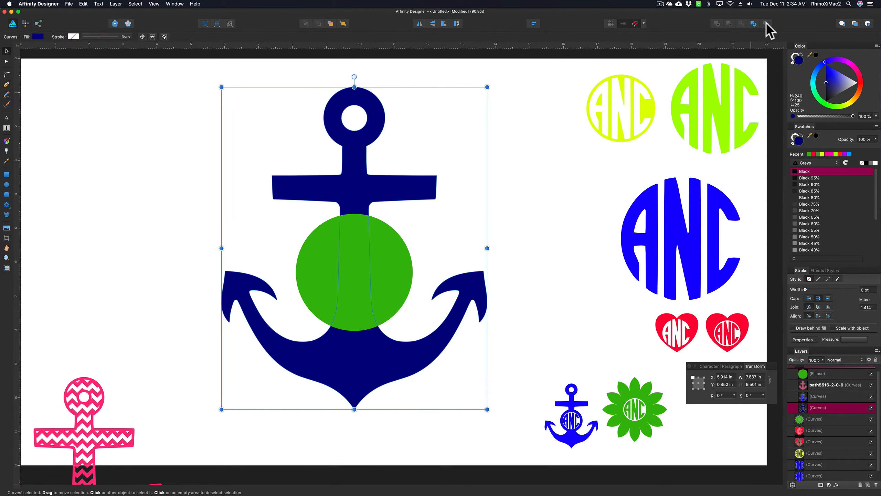
Add the green circle to the recombined navy anchor as one shape.
{"action": "left_click_drag", "start_coordinate": [187, 71], "coordinate": [490, 351]}
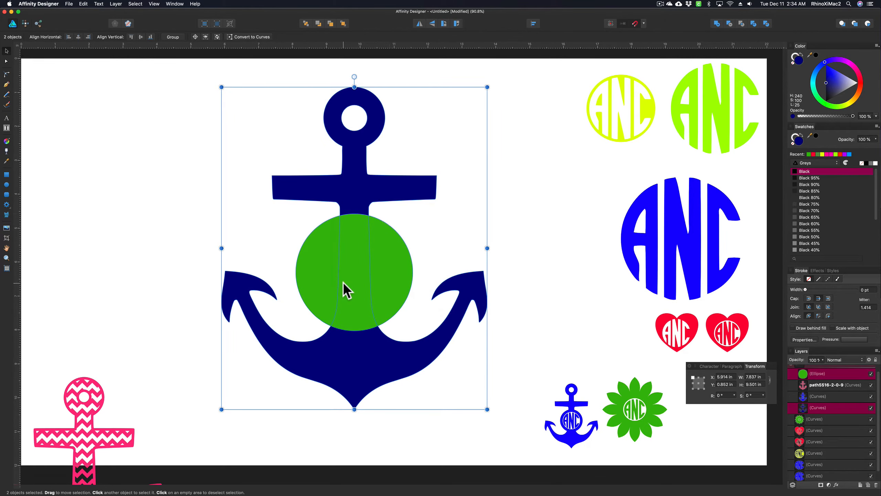
{"action": "left_click", "coordinate": [717, 24]}
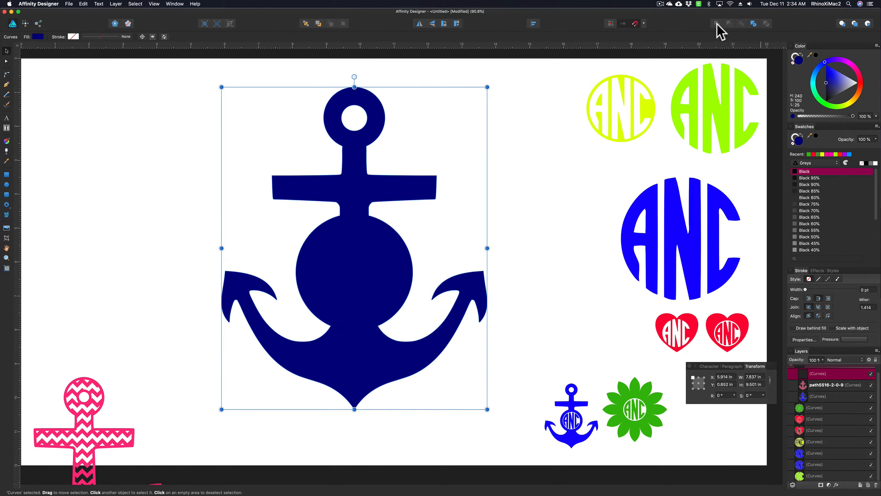
{"action": "left_click", "coordinate": [142, 119]}
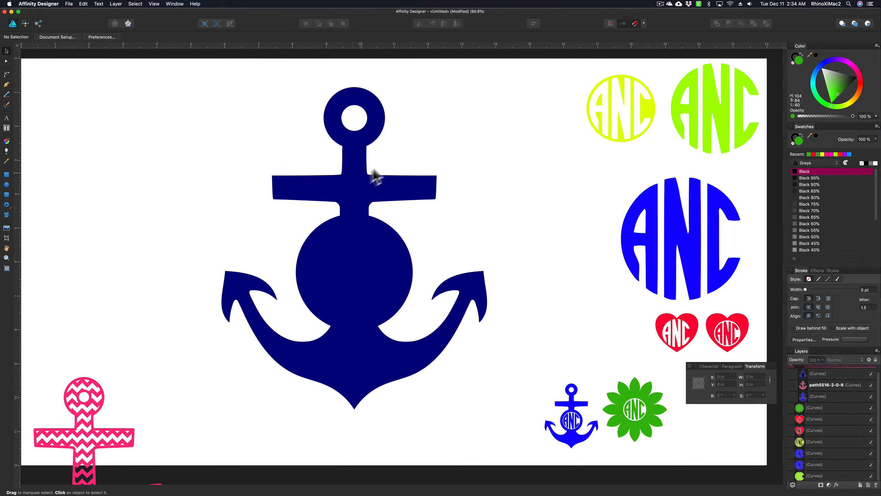
Copy the light green monogram onto the anchor's round centre, bring it to the front and enlarge it to about 2.88 by 2.96 in.
{"action": "left_click", "coordinate": [716, 118]}
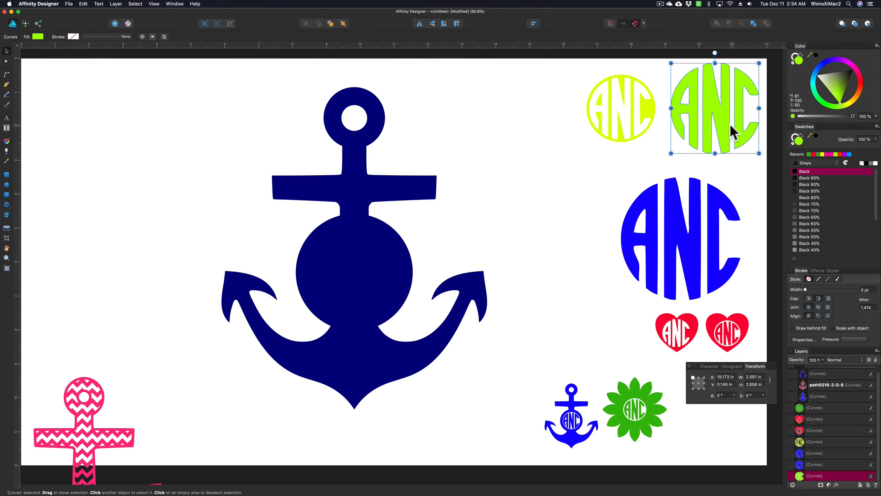
{"action": "left_click_drag", "start_coordinate": [724, 117], "coordinate": [362, 285]}
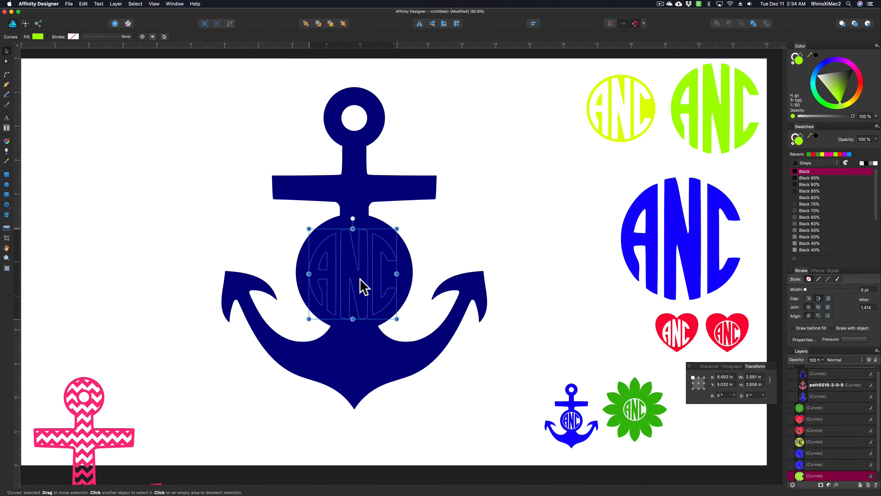
{"action": "left_click", "coordinate": [344, 23]}
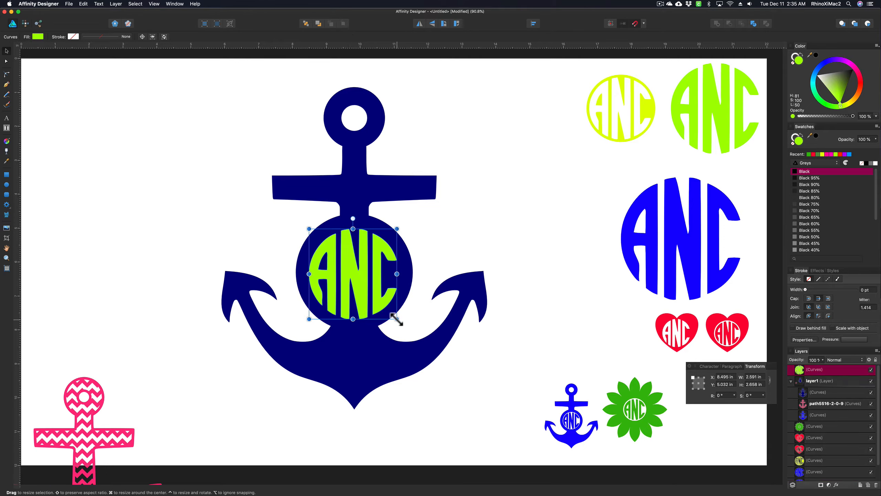
{"action": "mouse_move", "coordinate": [396, 318]}
{"action": "left_mouse_down"}
{"action": "mouse_move", "coordinate": [403, 325]}
{"action": "mouse_move", "coordinate": [399, 318]}
{"action": "left_mouse_up"}
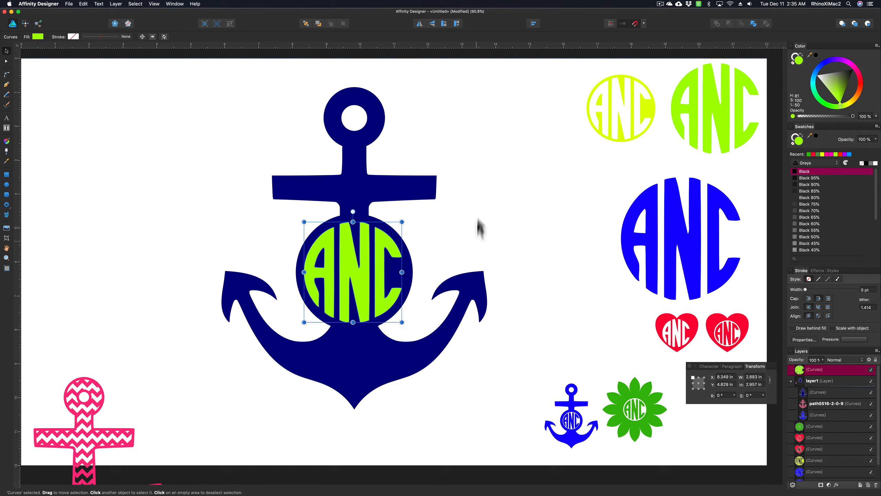
{"action": "left_click", "coordinate": [481, 222]}
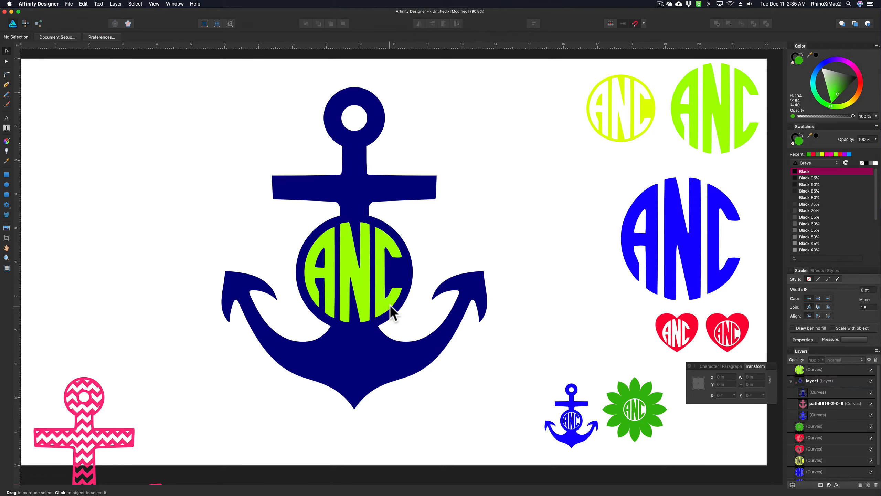
Subtract the light green monogram from the navy anchor's round centre.
{"action": "left_click_drag", "start_coordinate": [175, 122], "coordinate": [487, 385]}
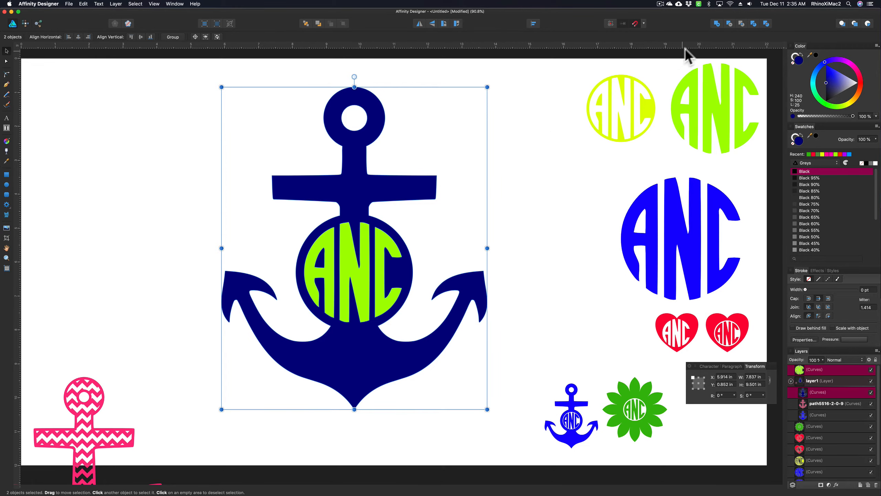
{"action": "left_click", "coordinate": [730, 24]}
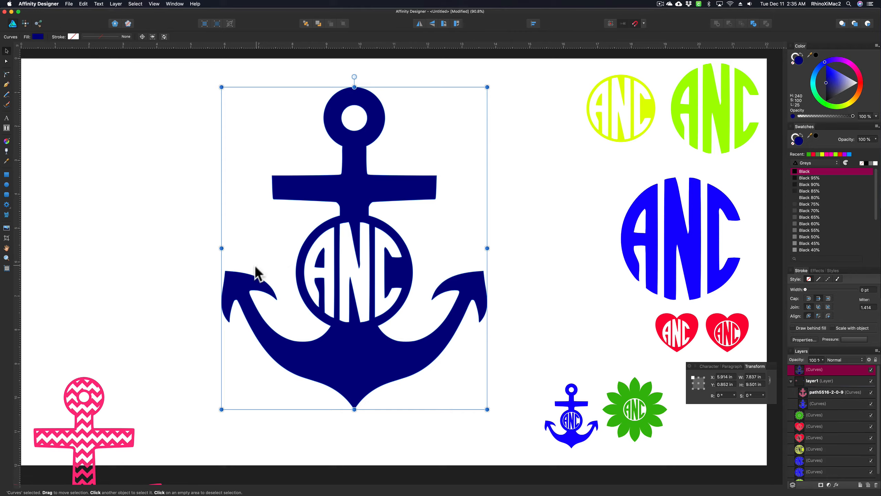
{"action": "left_click", "coordinate": [418, 265]}
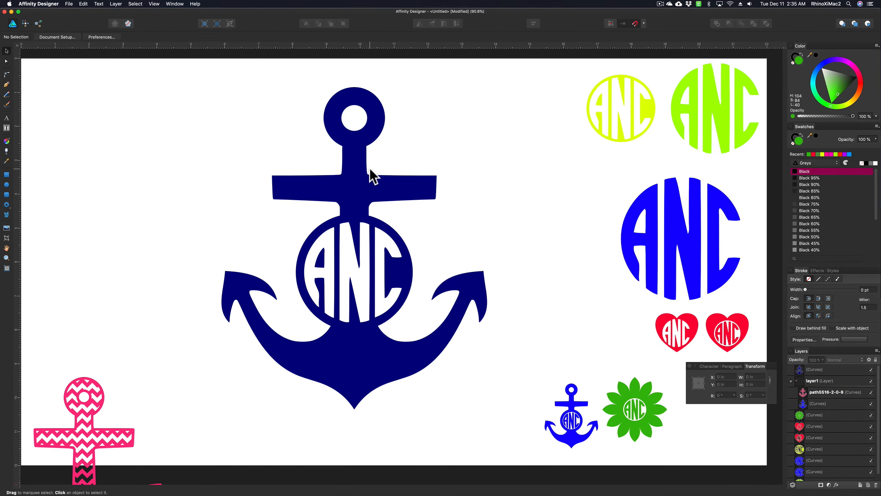
Shrink the finished navy anchor aside near the hearts, and enlarge the pink chevron anchor to about 7.42 by 9.08 in mid-page.
{"action": "left_click", "coordinate": [358, 141]}
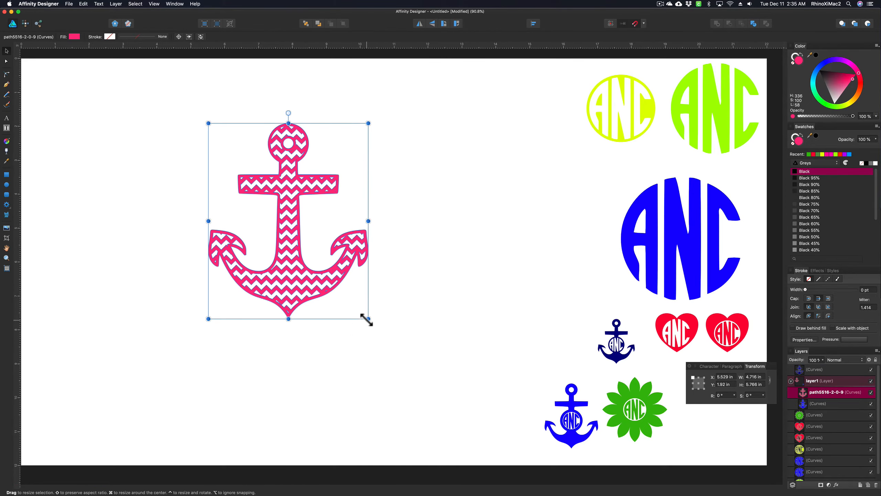
{"action": "left_click_drag", "start_coordinate": [366, 319], "coordinate": [461, 421]}
{"action": "left_click_drag", "start_coordinate": [359, 340], "coordinate": [356, 318]}
{"action": "left_click", "coordinate": [511, 289]}
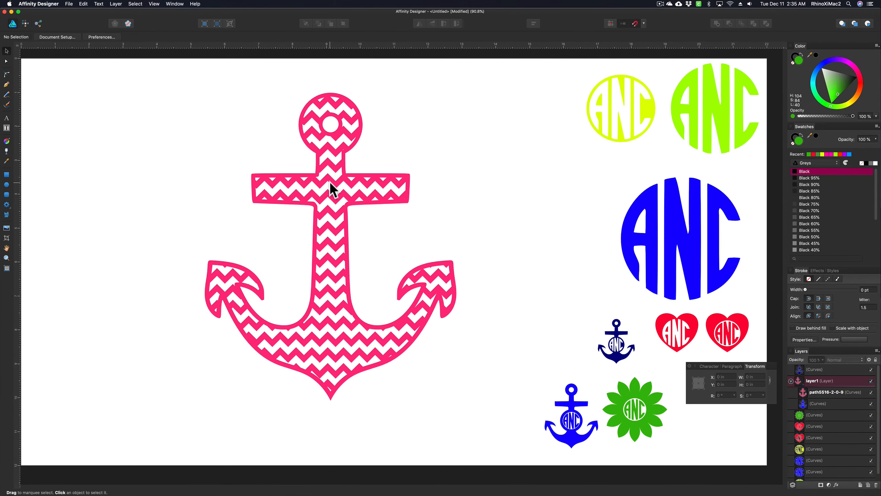
Draw a green circle about 3.11 in across, centred over the lower shank of the pink chevron anchor.
{"action": "left_click", "coordinate": [6, 185]}
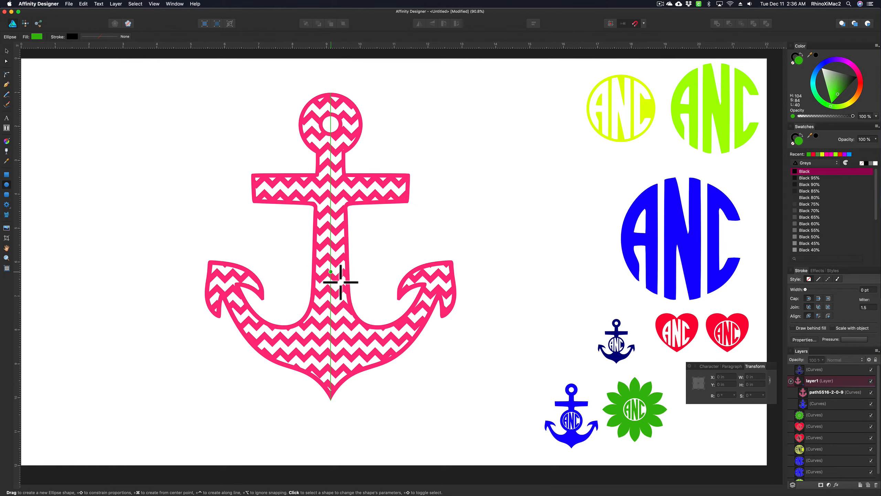
{"action": "mouse_move", "coordinate": [342, 285]}
{"action": "left_mouse_down"}
{"action": "mouse_move", "coordinate": [380, 305]}
{"action": "mouse_move", "coordinate": [398, 336]}
{"action": "mouse_move", "coordinate": [334, 269]}
{"action": "left_mouse_up"}
{"action": "key", "text": "v"}
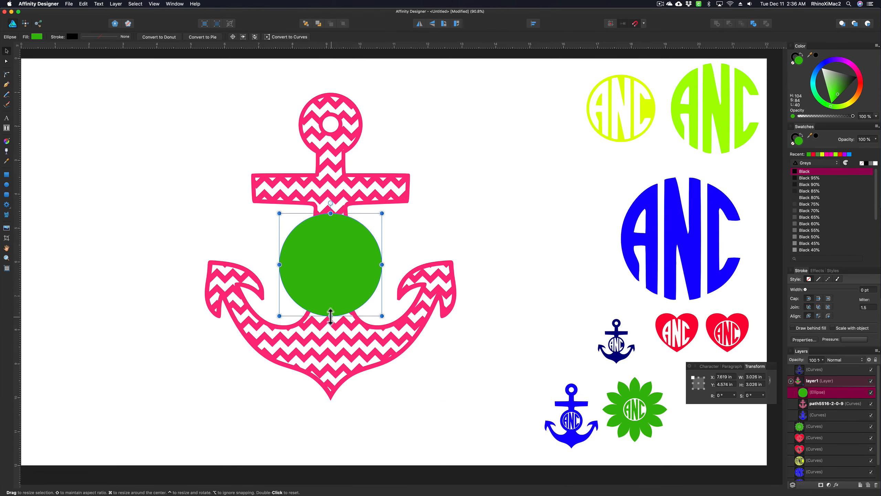
{"action": "left_click_drag", "start_coordinate": [330, 316], "coordinate": [330, 318]}
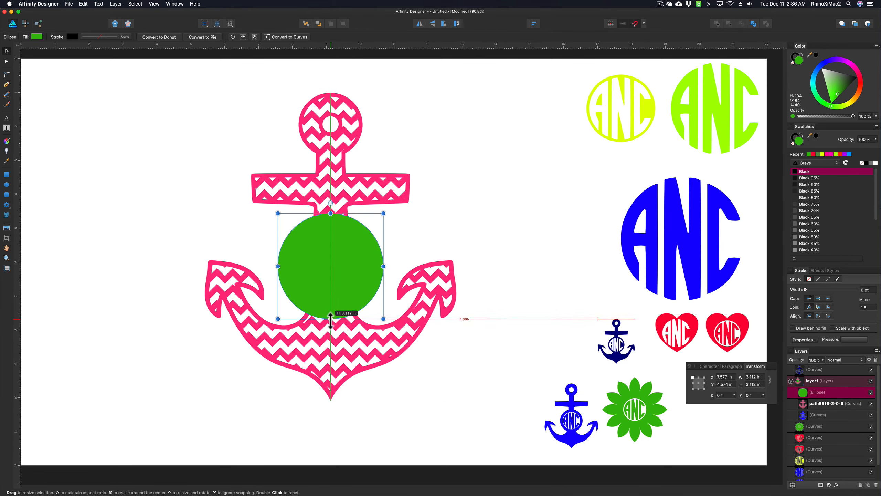
{"action": "key", "text": "Escape"}
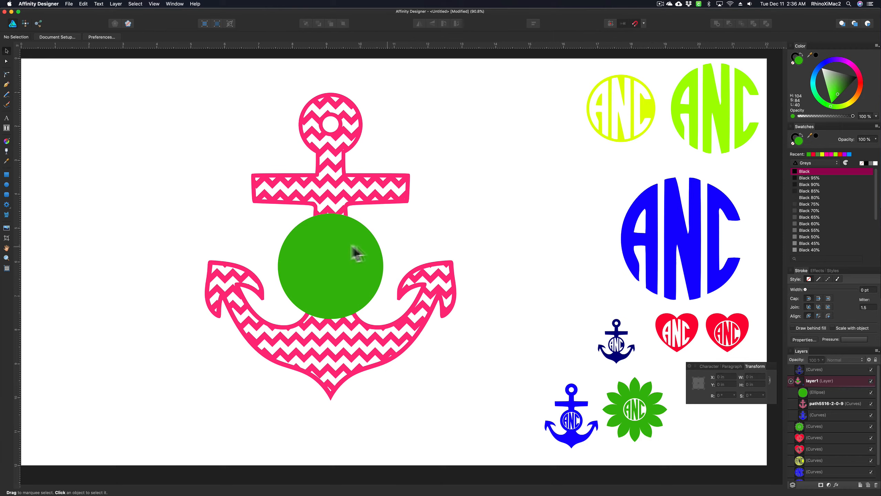
Try to add the green circle to the pink chevron anchor as one shape.
{"action": "left_click_drag", "start_coordinate": [163, 108], "coordinate": [443, 383]}
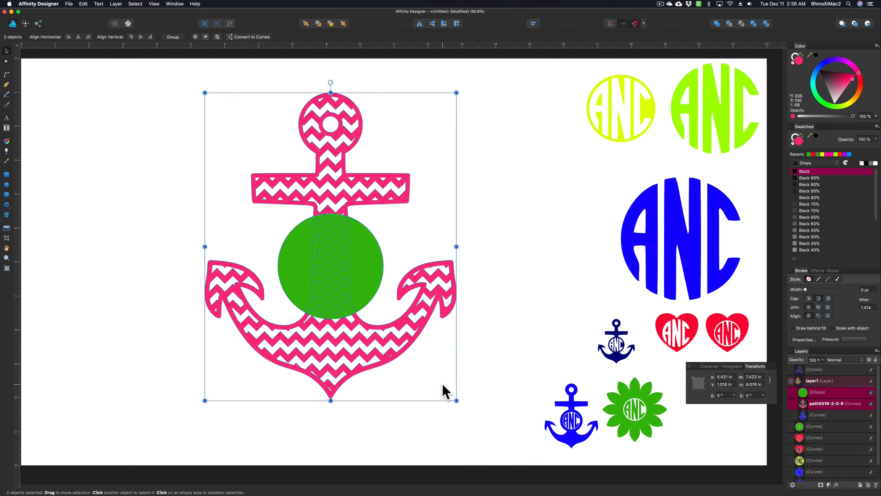
{"action": "left_click", "coordinate": [717, 24]}
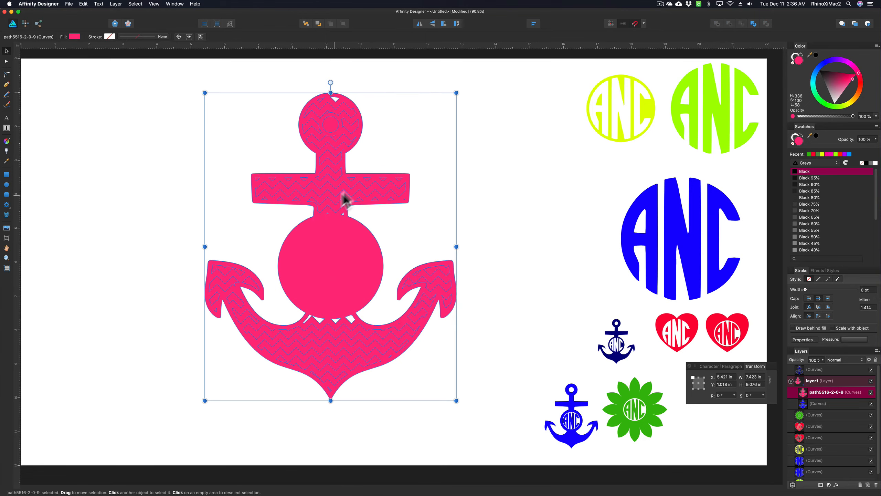
{"action": "key", "text": "super+z"}
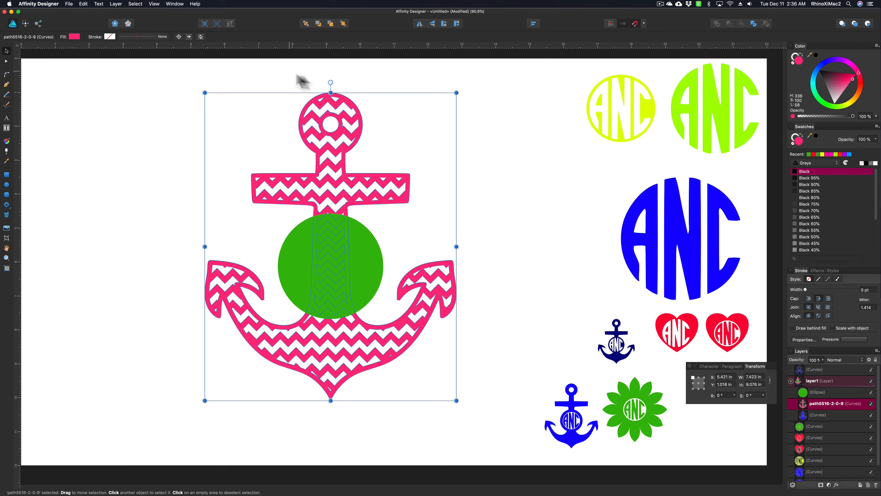
Divide and recombine the pink chevron anchor's curves, and add the green circle to it as one shape.
{"action": "left_click", "coordinate": [756, 24]}
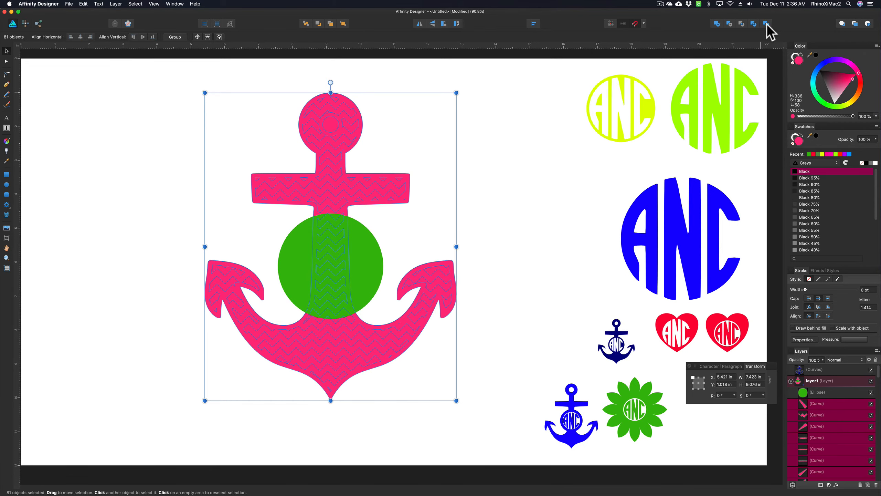
{"action": "left_click", "coordinate": [766, 23]}
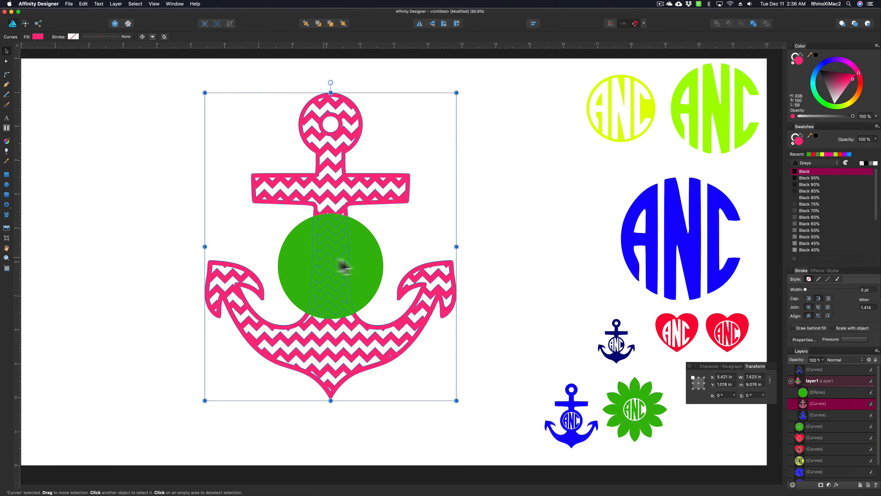
{"action": "left_click", "coordinate": [372, 241]}
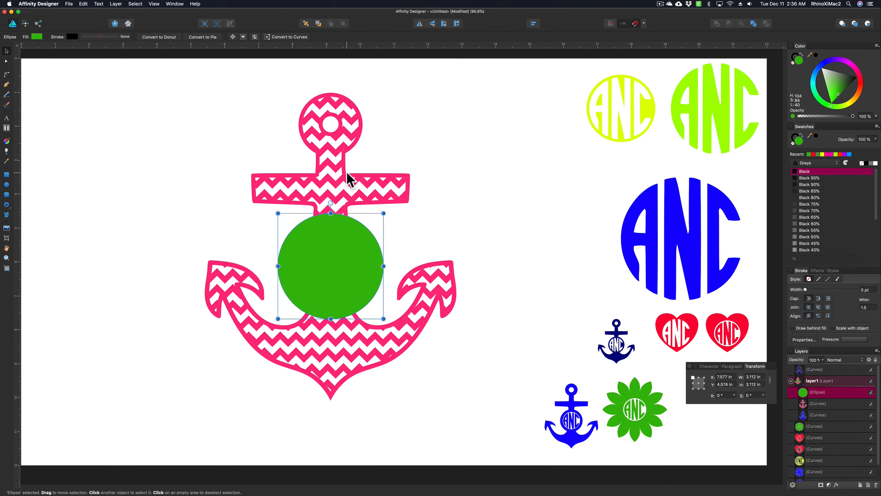
{"action": "left_click", "coordinate": [350, 178], "text": "shift"}
{"action": "left_click", "coordinate": [717, 23]}
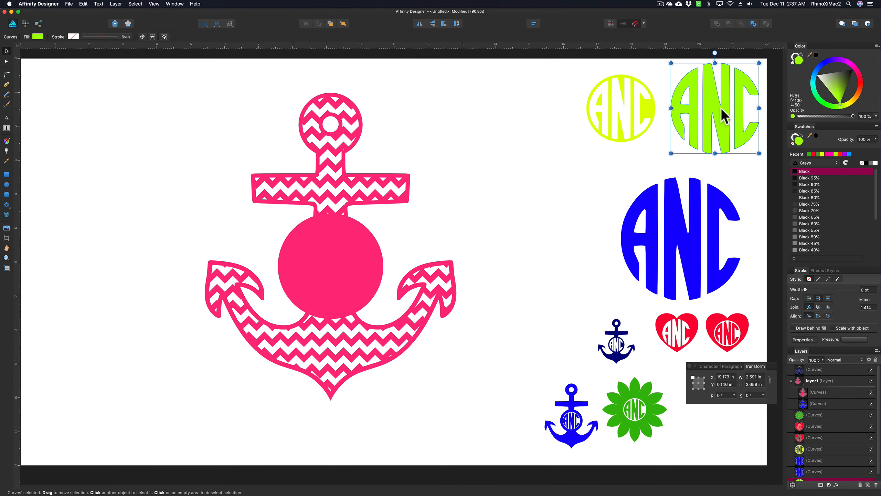
Place a copy of the light green monogram, about 2.70 by 2.77 in, in front of the anchor's circle and recolor it purple.
{"action": "left_click_drag", "start_coordinate": [724, 120], "coordinate": [337, 274]}
{"action": "left_click", "coordinate": [342, 23]}
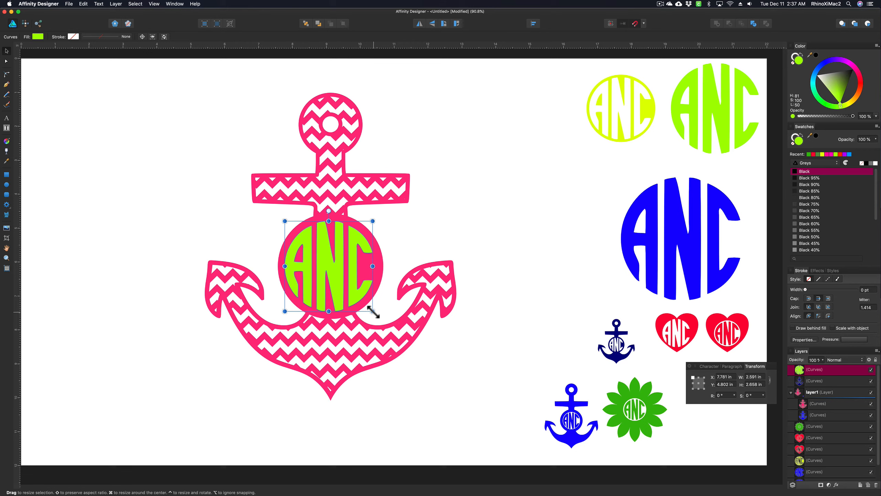
{"action": "left_click_drag", "start_coordinate": [373, 312], "coordinate": [375, 313]}
{"action": "left_click", "coordinate": [480, 196]}
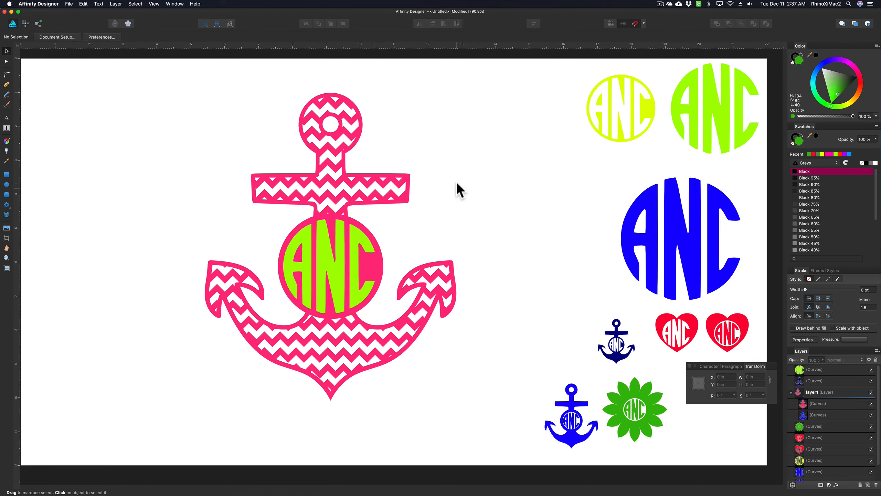
{"action": "left_click", "coordinate": [307, 257]}
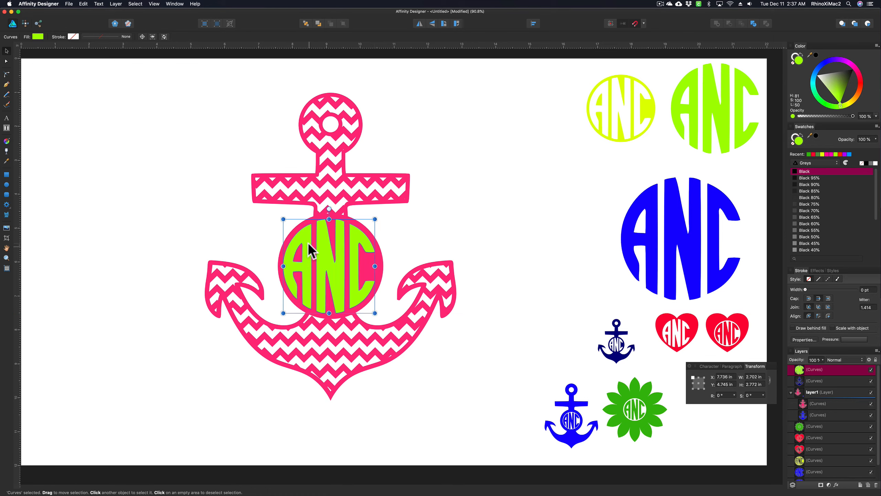
{"action": "left_click", "coordinate": [838, 61]}
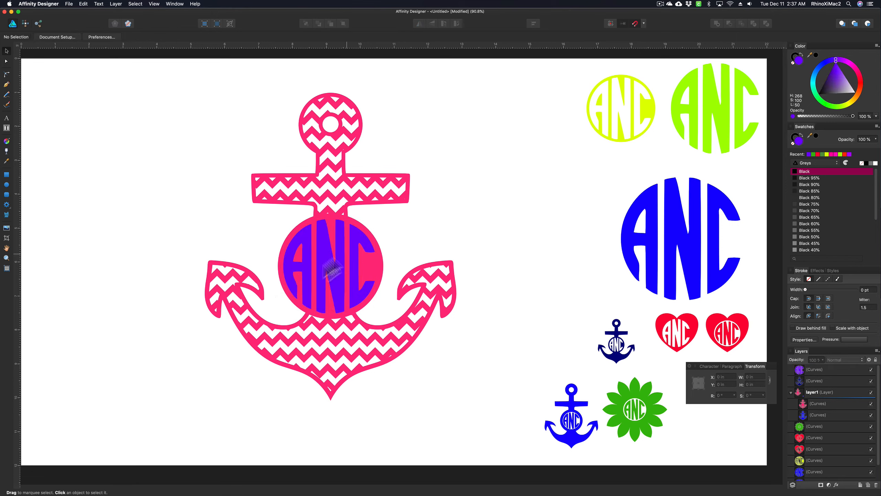
Try to subtract the purple monogram from the pink chevron anchor's circle.
{"action": "left_click_drag", "start_coordinate": [168, 111], "coordinate": [427, 399]}
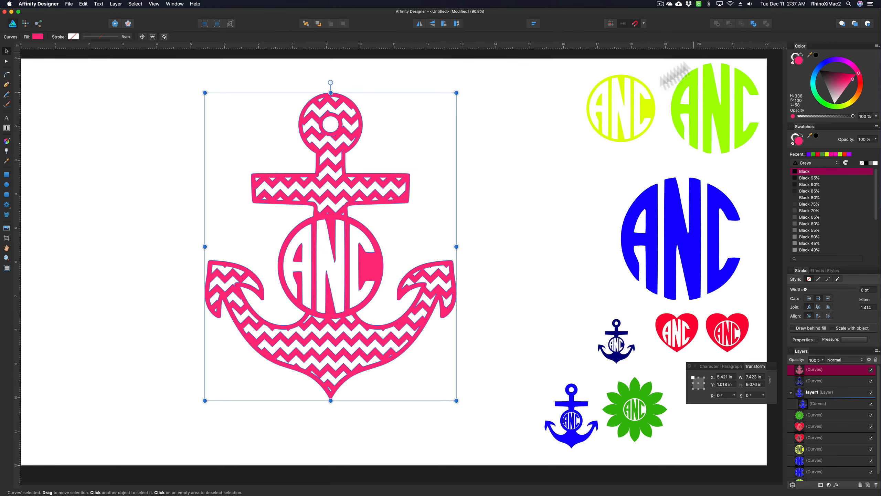
{"action": "left_click", "coordinate": [505, 192]}
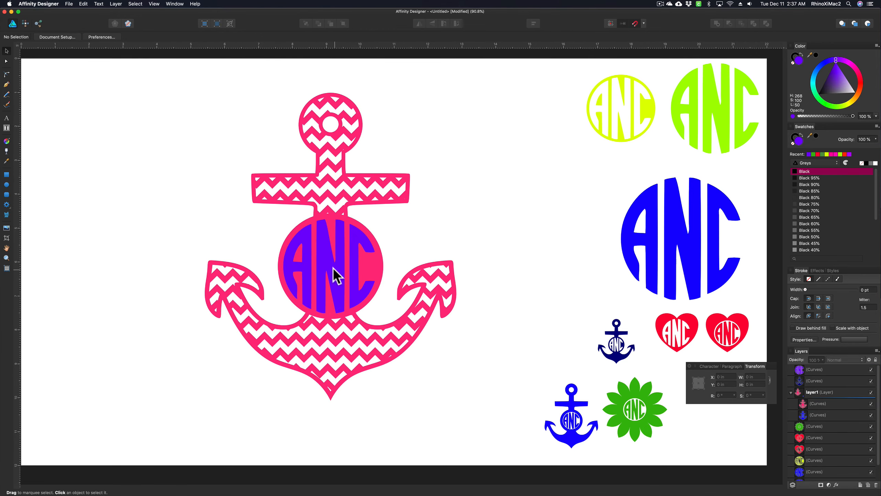
{"action": "left_click_drag", "start_coordinate": [220, 133], "coordinate": [414, 385]}
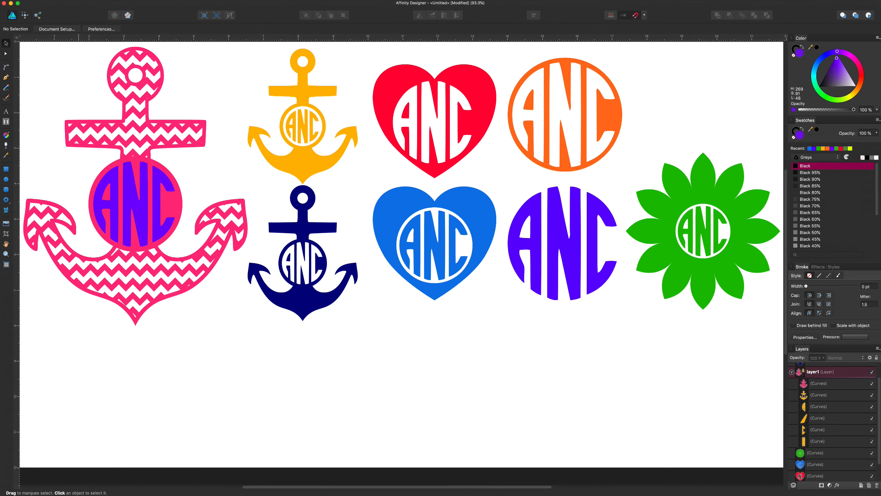